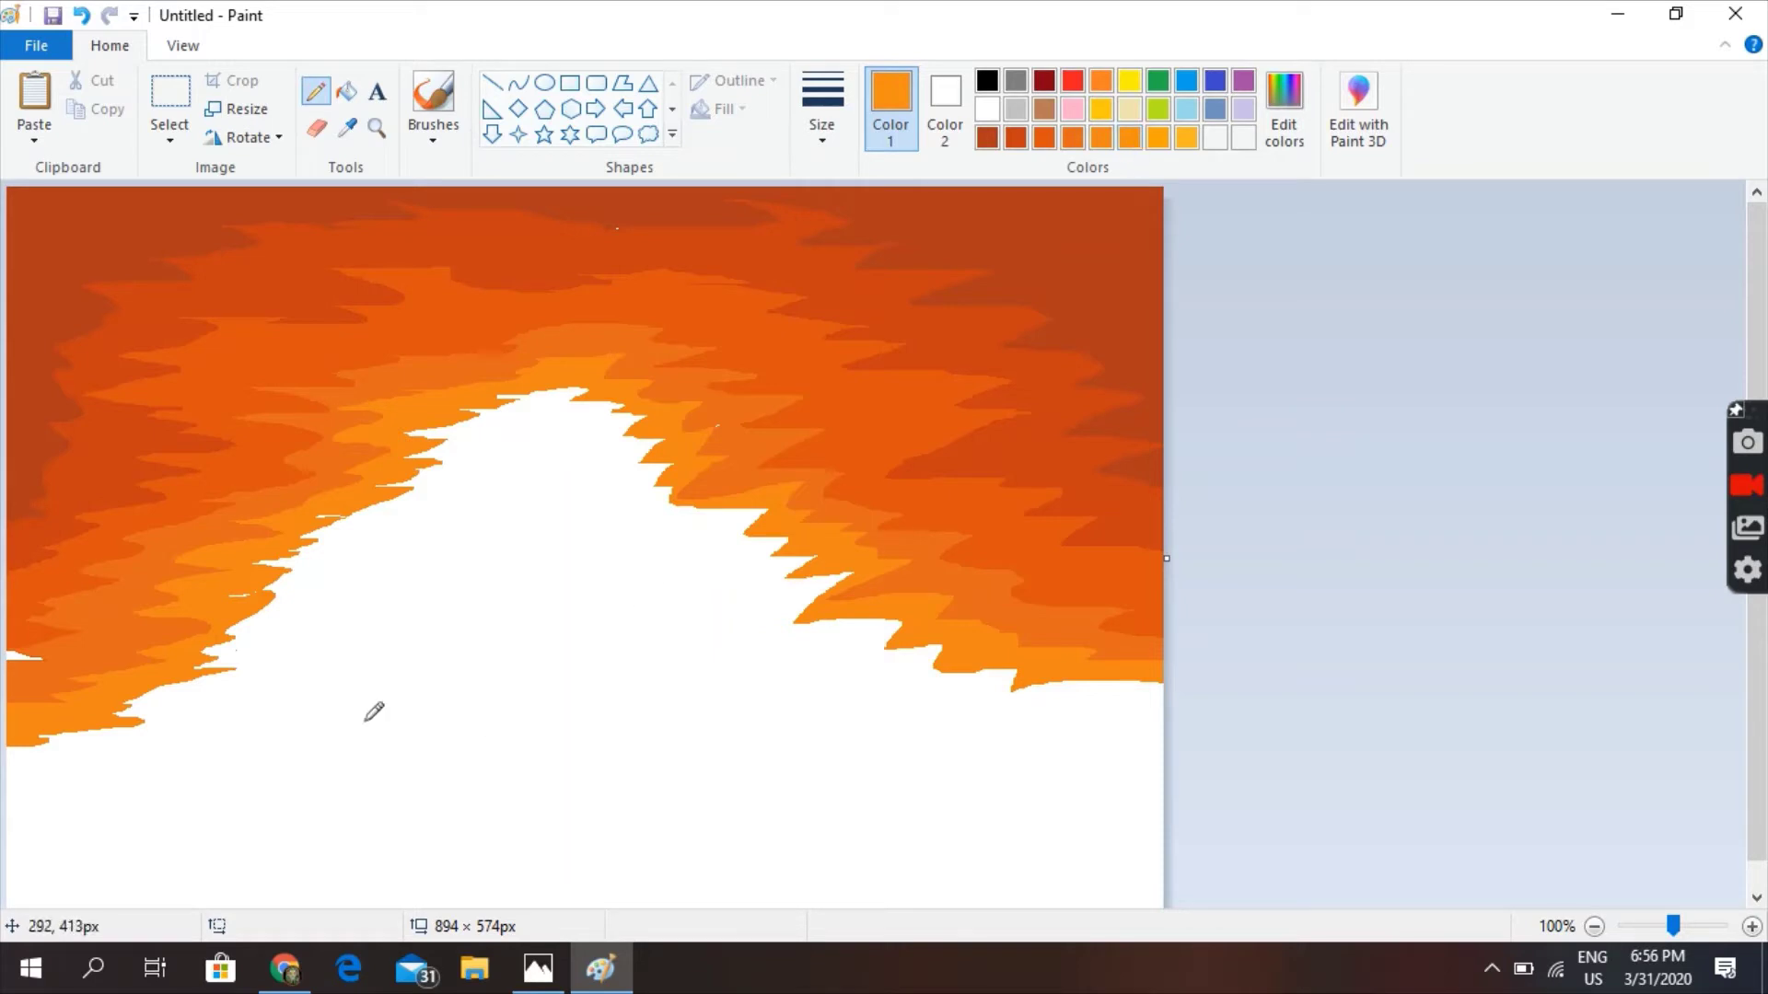
# Outline a jagged orange band beneath the existing sky bands, fill it orange, and cover the leftover white specks
pyautogui.moveTo(60, 752)
pyautogui.mouseDown()
pyautogui.moveTo(293, 672)
pyautogui.moveTo(340, 620)
pyautogui.moveTo(343, 567)
pyautogui.moveTo(452, 497)
pyautogui.mouseUp()
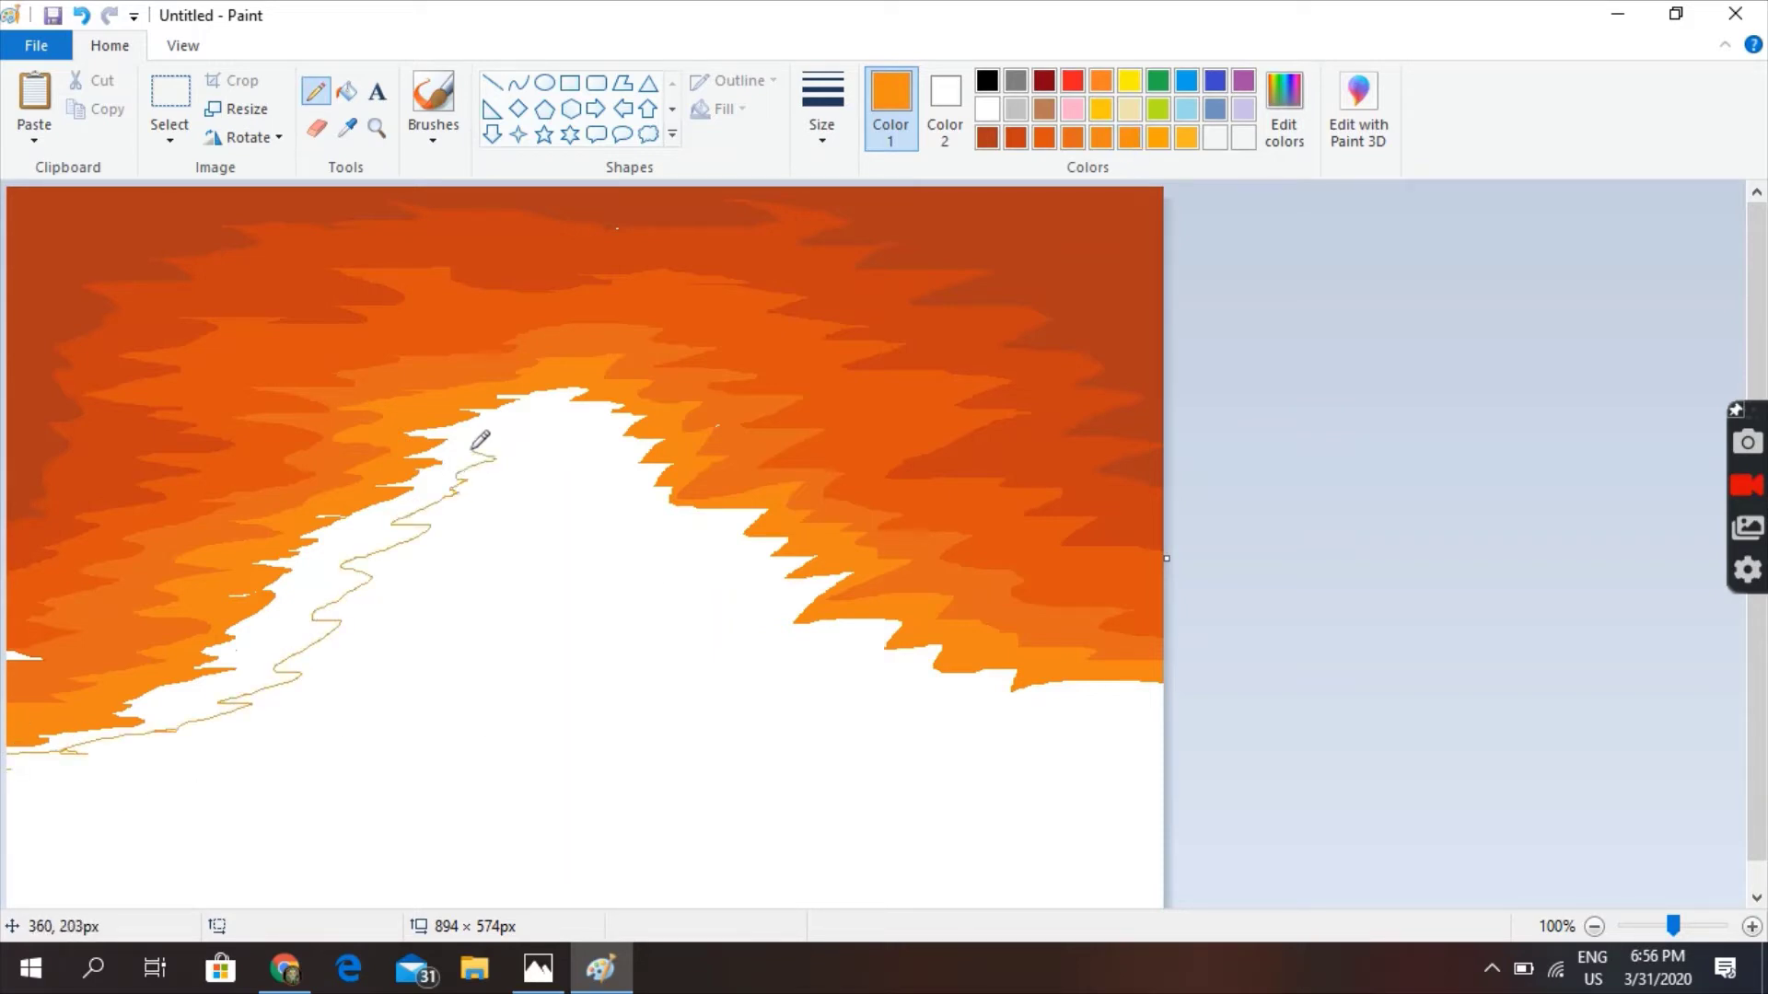
pyautogui.moveTo(556, 421); pyautogui.dragTo(622, 455)
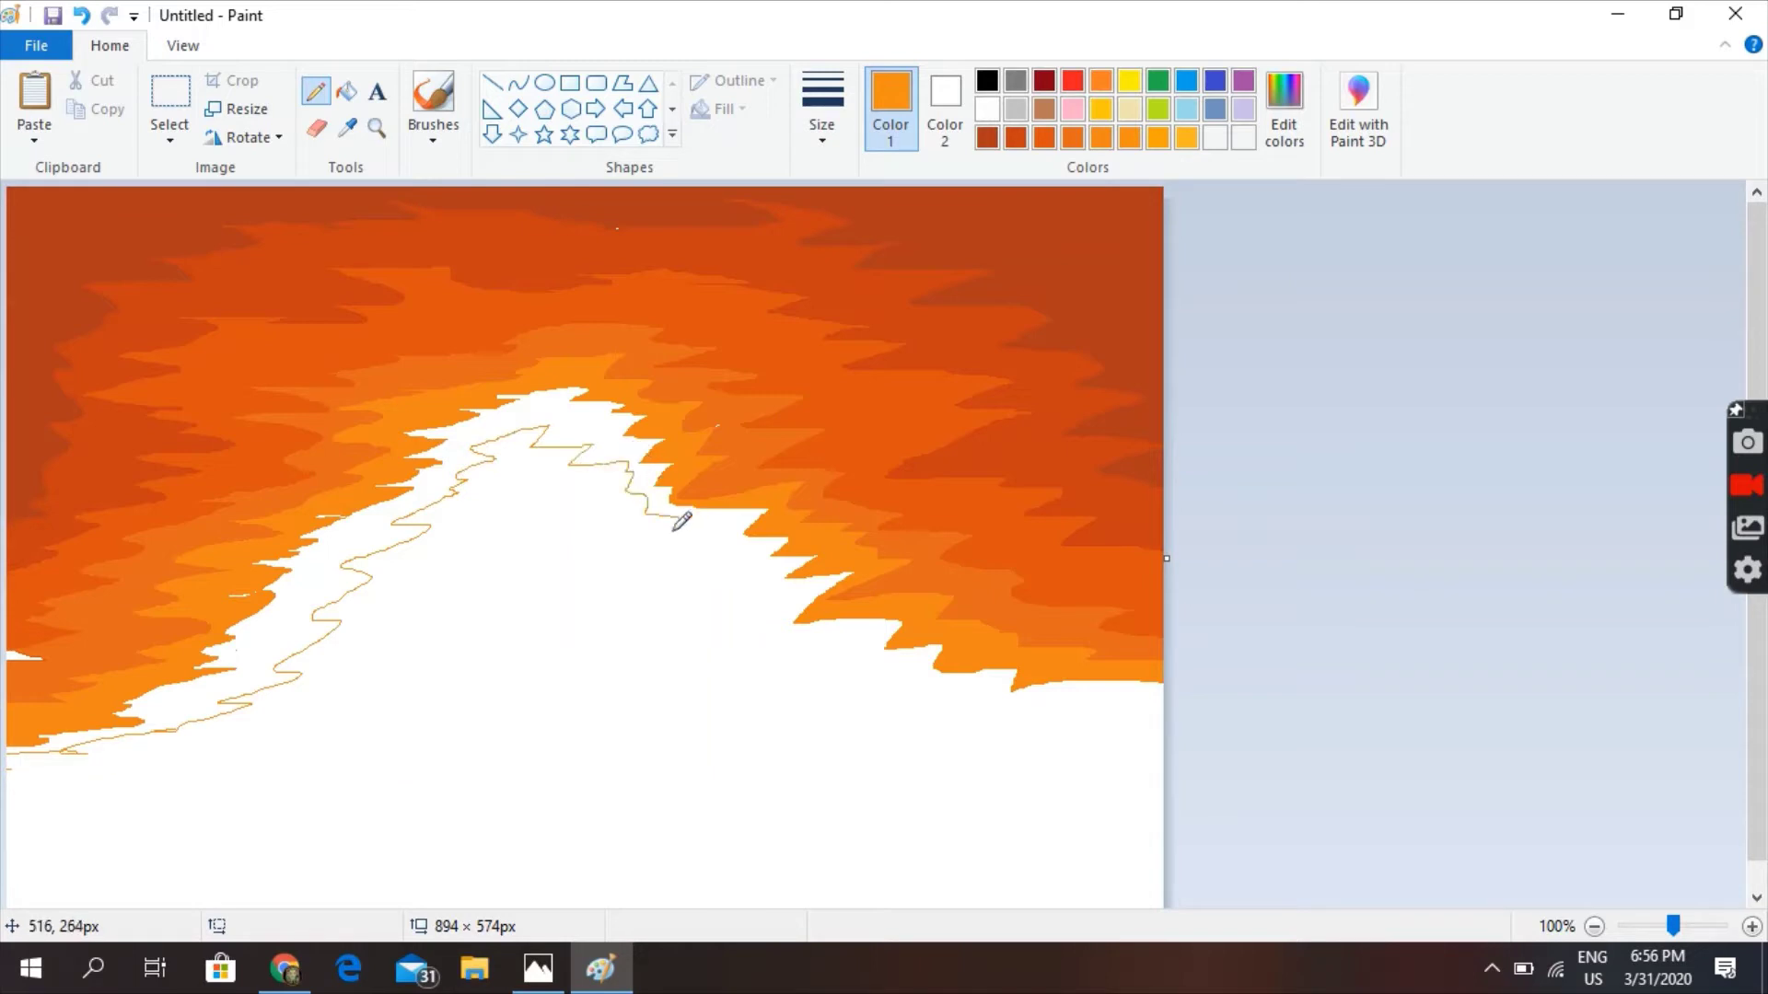
pyautogui.moveTo(759, 622)
pyautogui.mouseDown()
pyautogui.moveTo(793, 655)
pyautogui.moveTo(902, 686)
pyautogui.moveTo(1008, 689)
pyautogui.mouseUp()
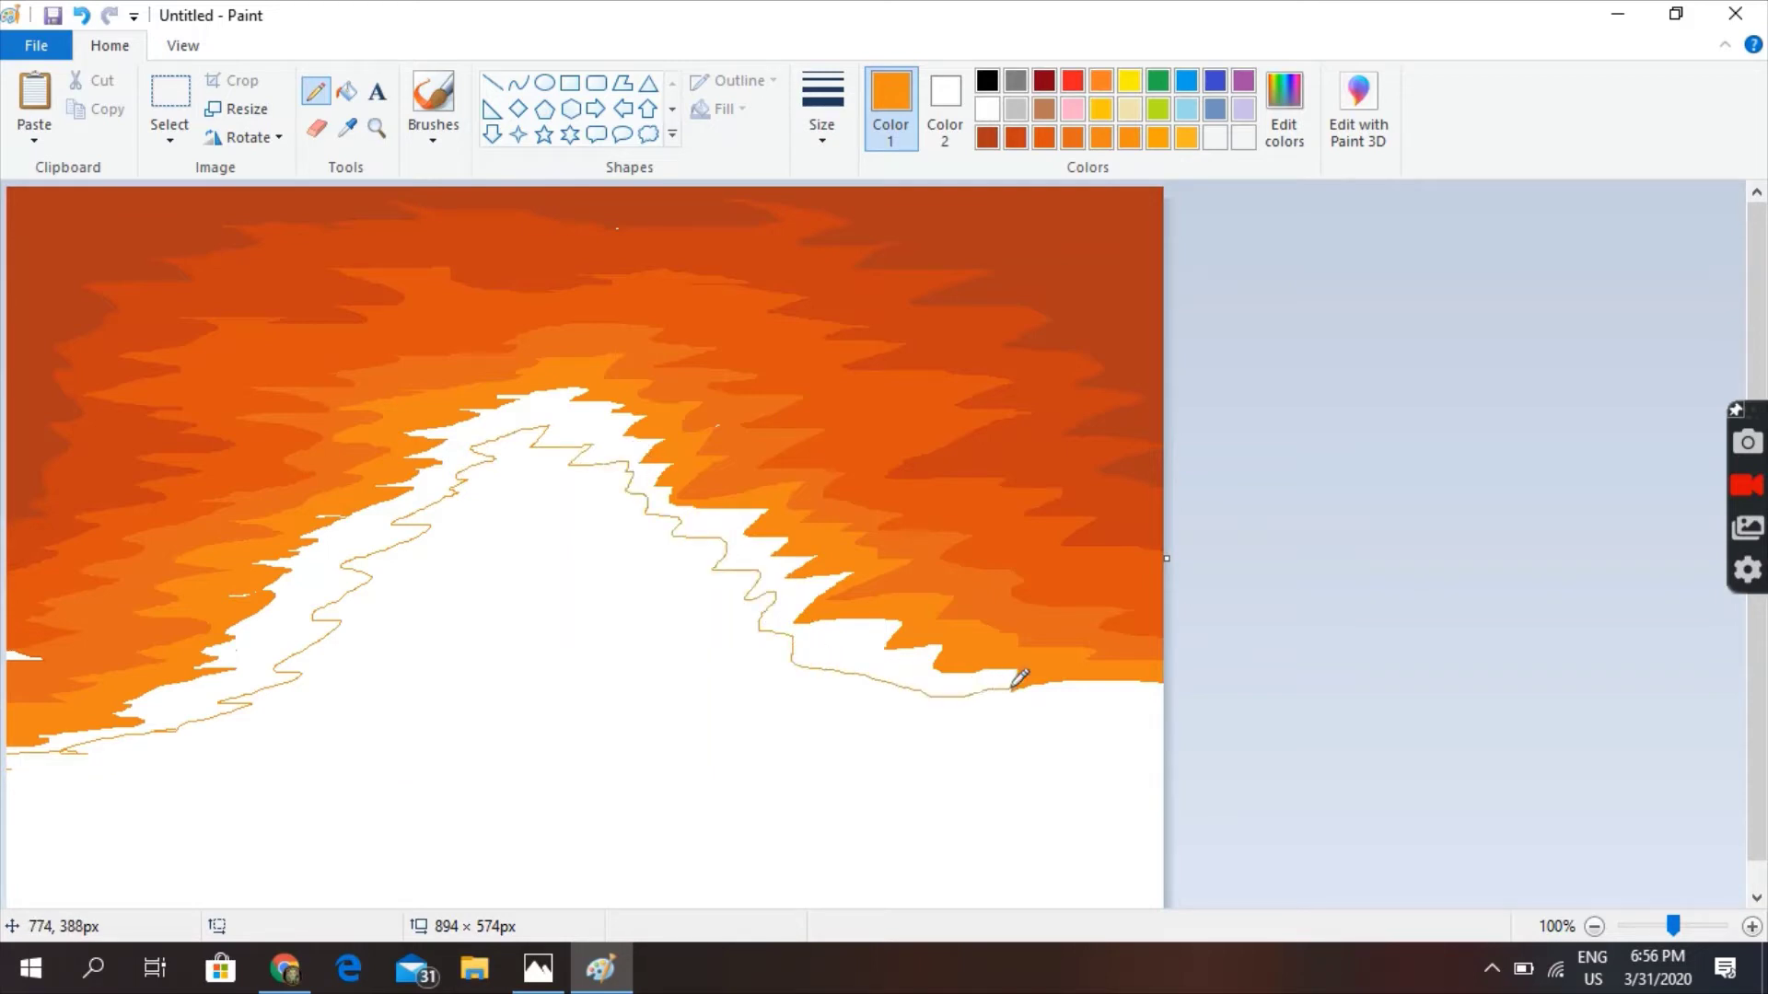
pyautogui.click(346, 91)
pyautogui.click(582, 430)
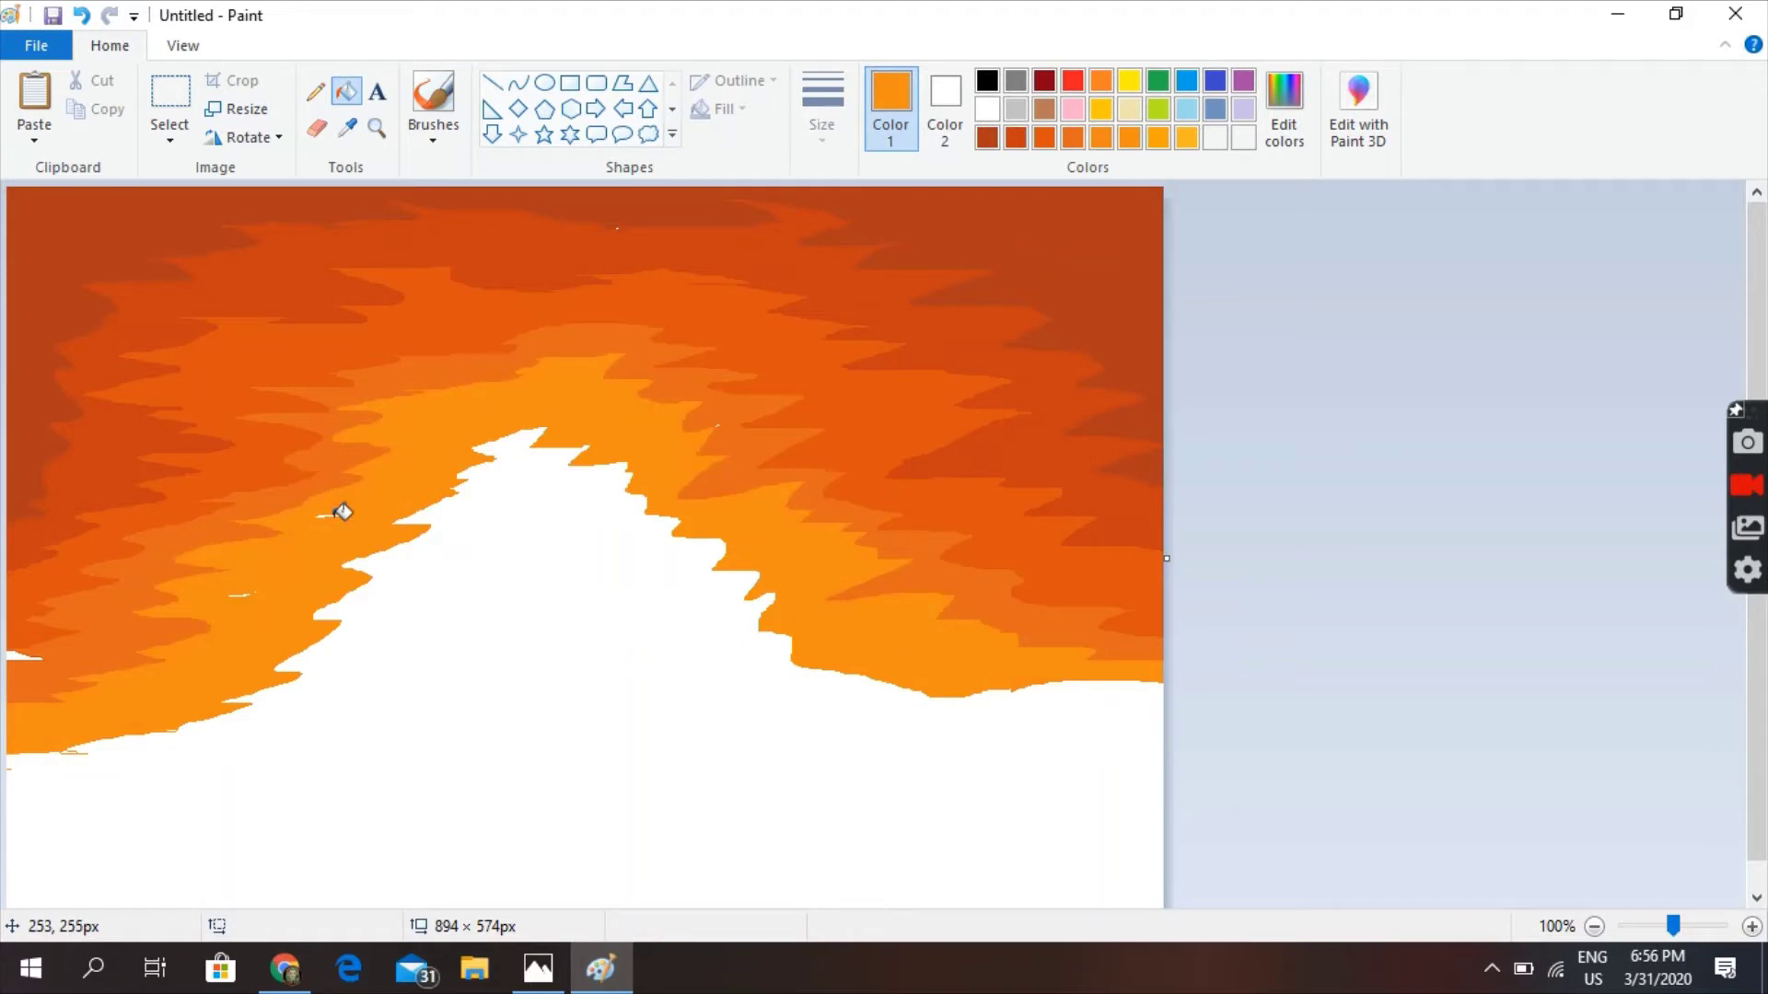
pyautogui.click(433, 94)
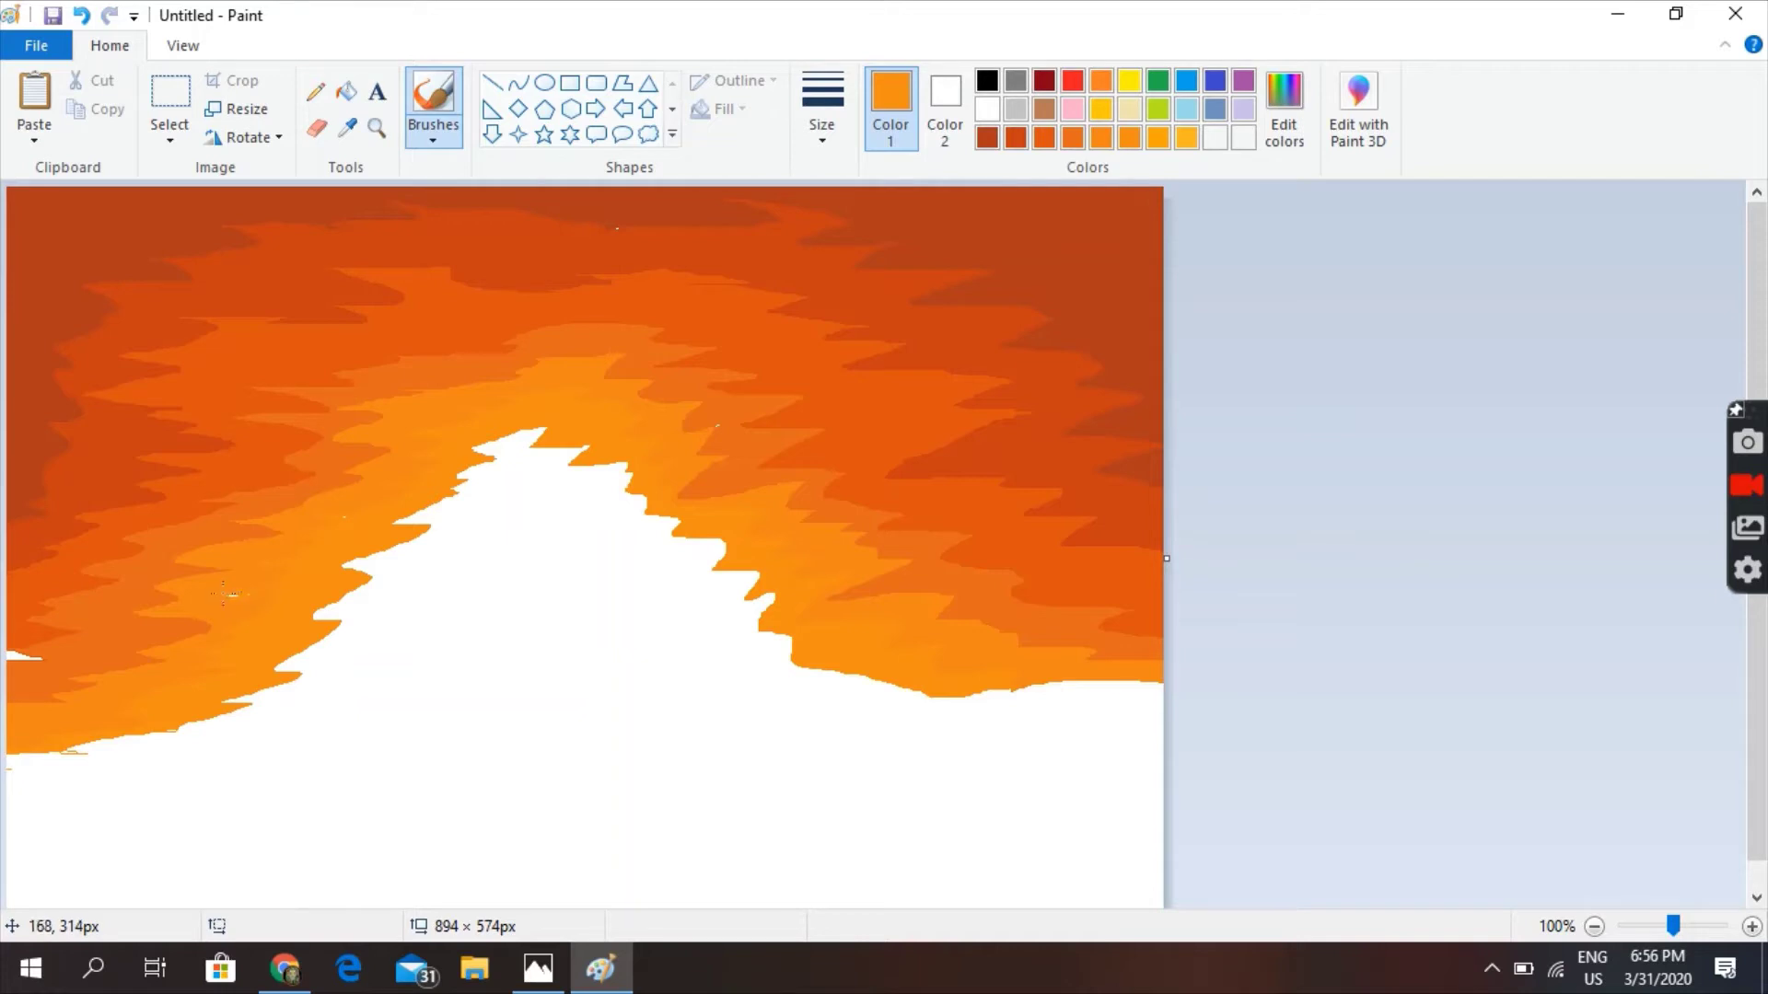
pyautogui.click(346, 91)
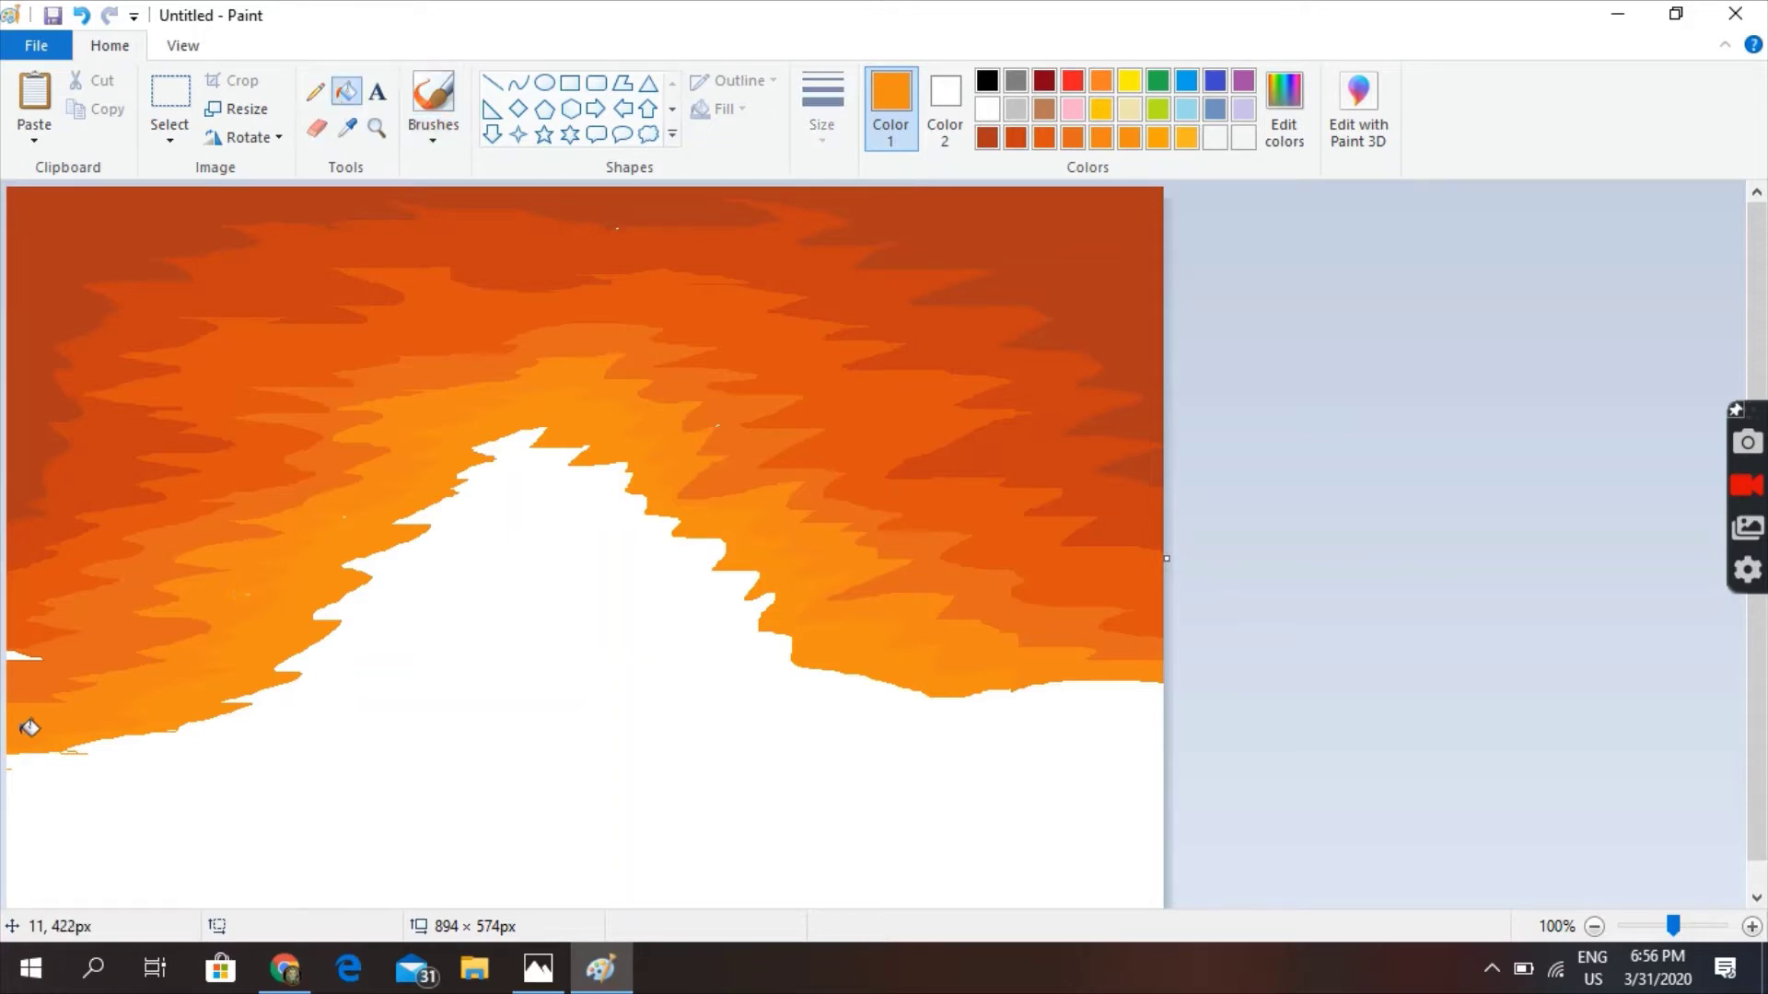
# Outline another jagged band around the white peak in the next lighter orange and fill it with that color
pyautogui.click(314, 91)
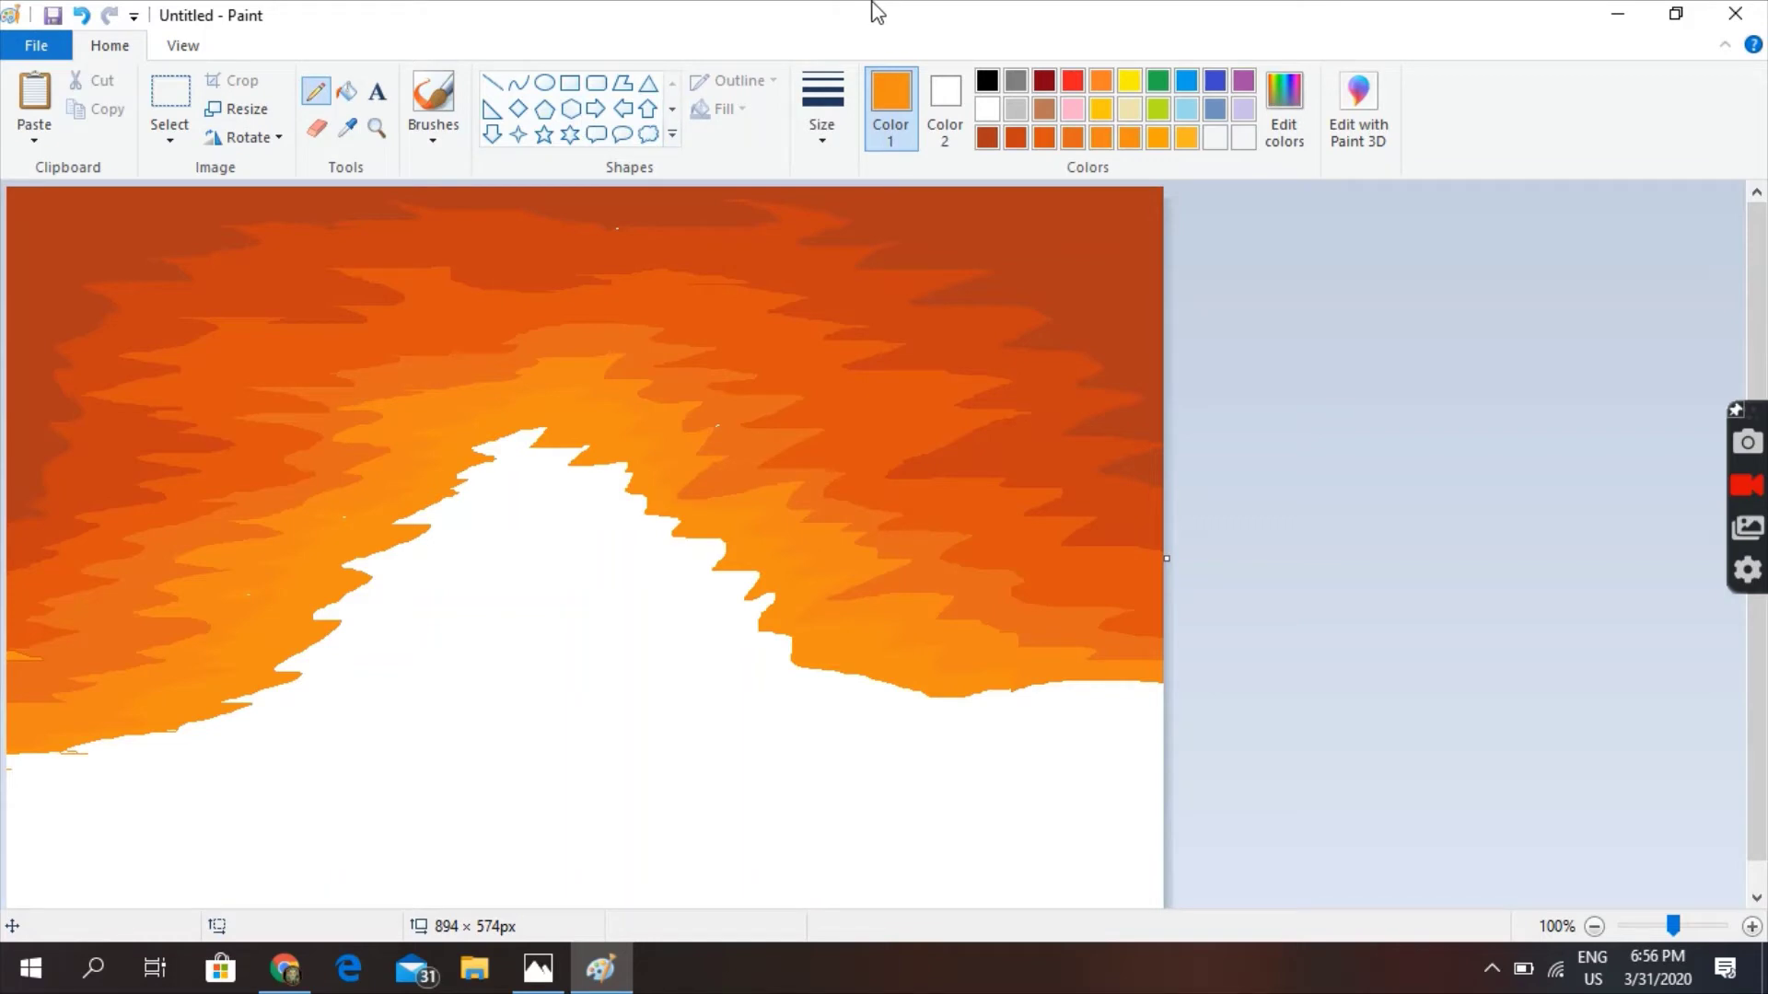
pyautogui.click(1153, 138)
pyautogui.moveTo(276, 669)
pyautogui.mouseDown()
pyautogui.moveTo(377, 641)
pyautogui.moveTo(458, 526)
pyautogui.mouseUp()
pyautogui.moveTo(624, 528); pyautogui.dragTo(718, 570)
pyautogui.click(347, 91)
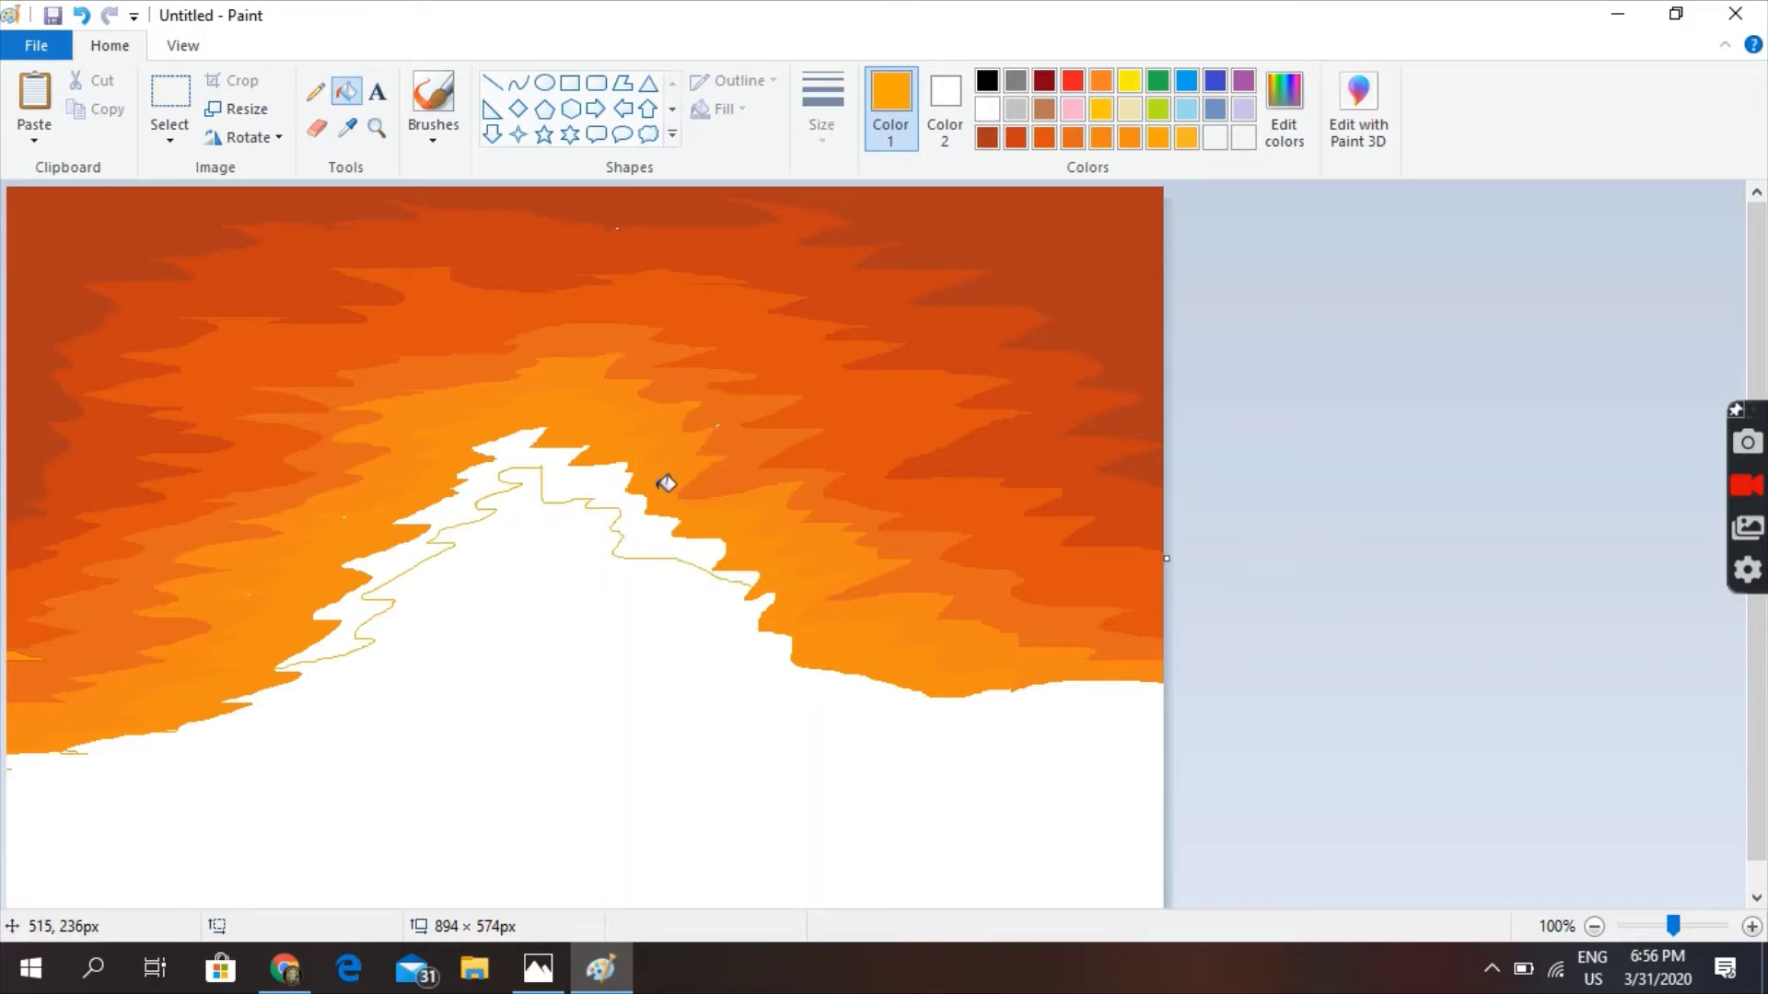
pyautogui.click(606, 485)
# Add a golden-yellow jagged band inside the last one, outlining it with the Pencil and filling it
pyautogui.click(1187, 138)
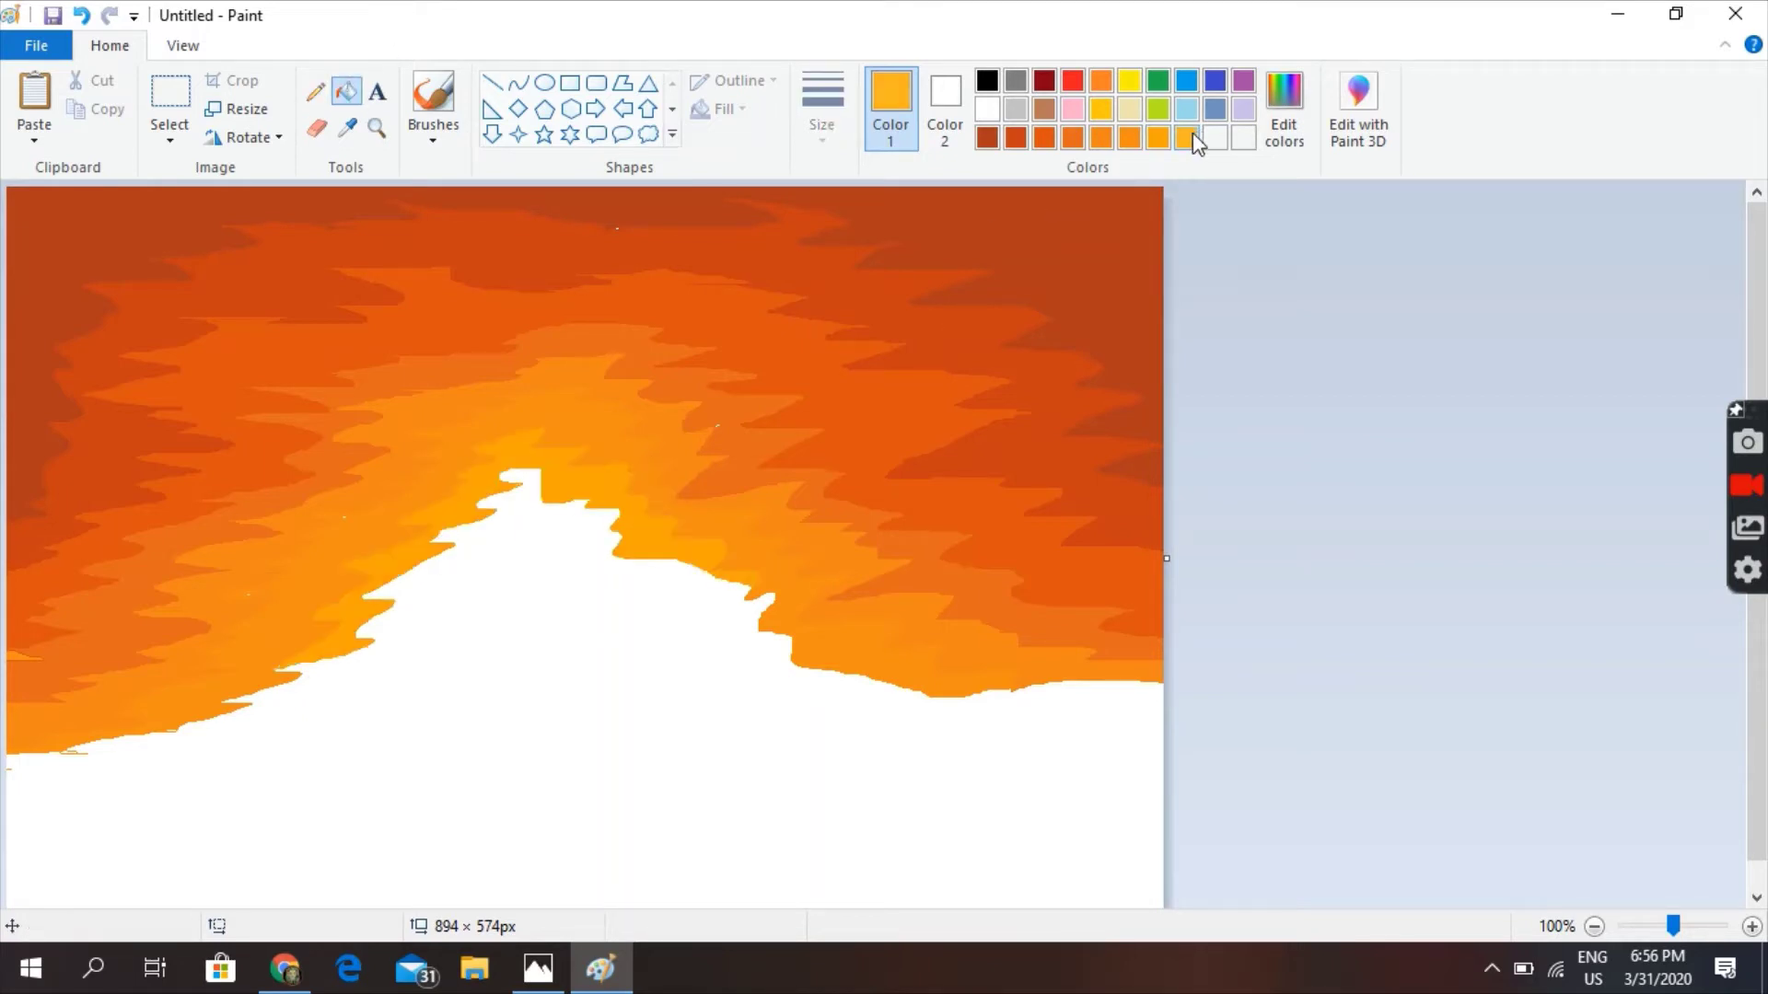
pyautogui.click(316, 95)
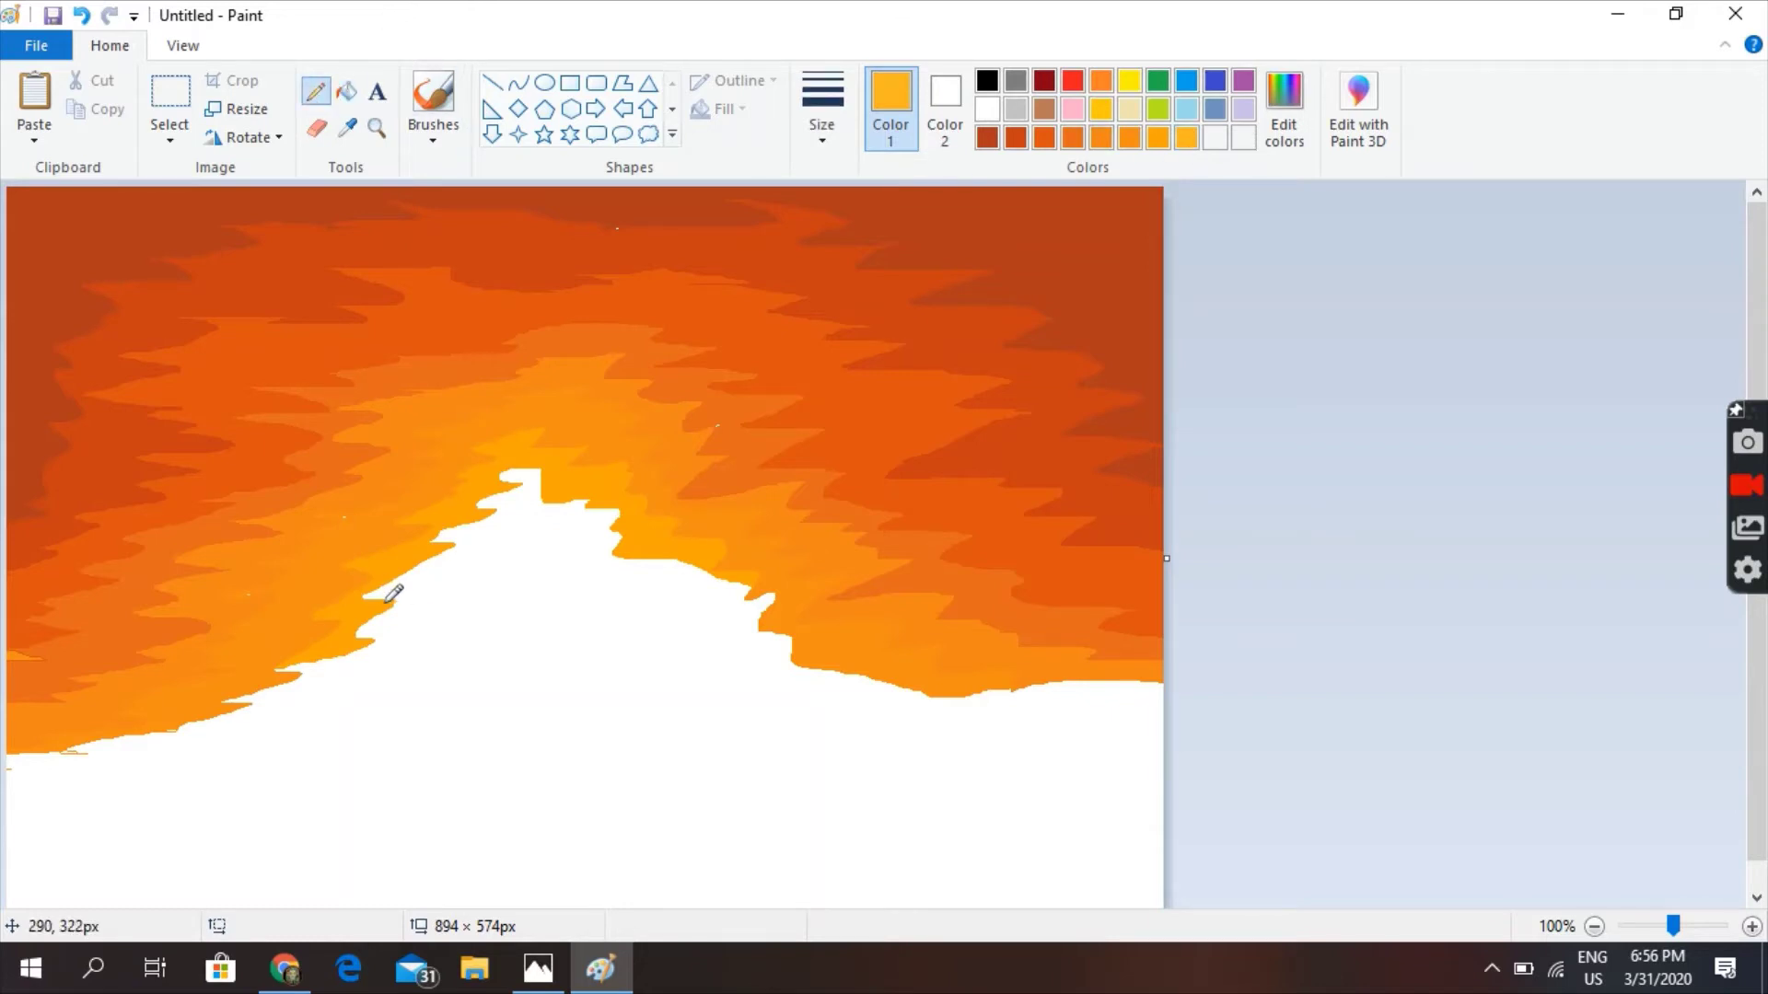
pyautogui.moveTo(357, 633)
pyautogui.mouseDown()
pyautogui.moveTo(410, 630)
pyautogui.moveTo(429, 590)
pyautogui.moveTo(527, 534)
pyautogui.moveTo(531, 570)
pyautogui.moveTo(679, 601)
pyautogui.moveTo(719, 626)
pyautogui.moveTo(720, 660)
pyautogui.moveTo(766, 661)
pyautogui.mouseUp()
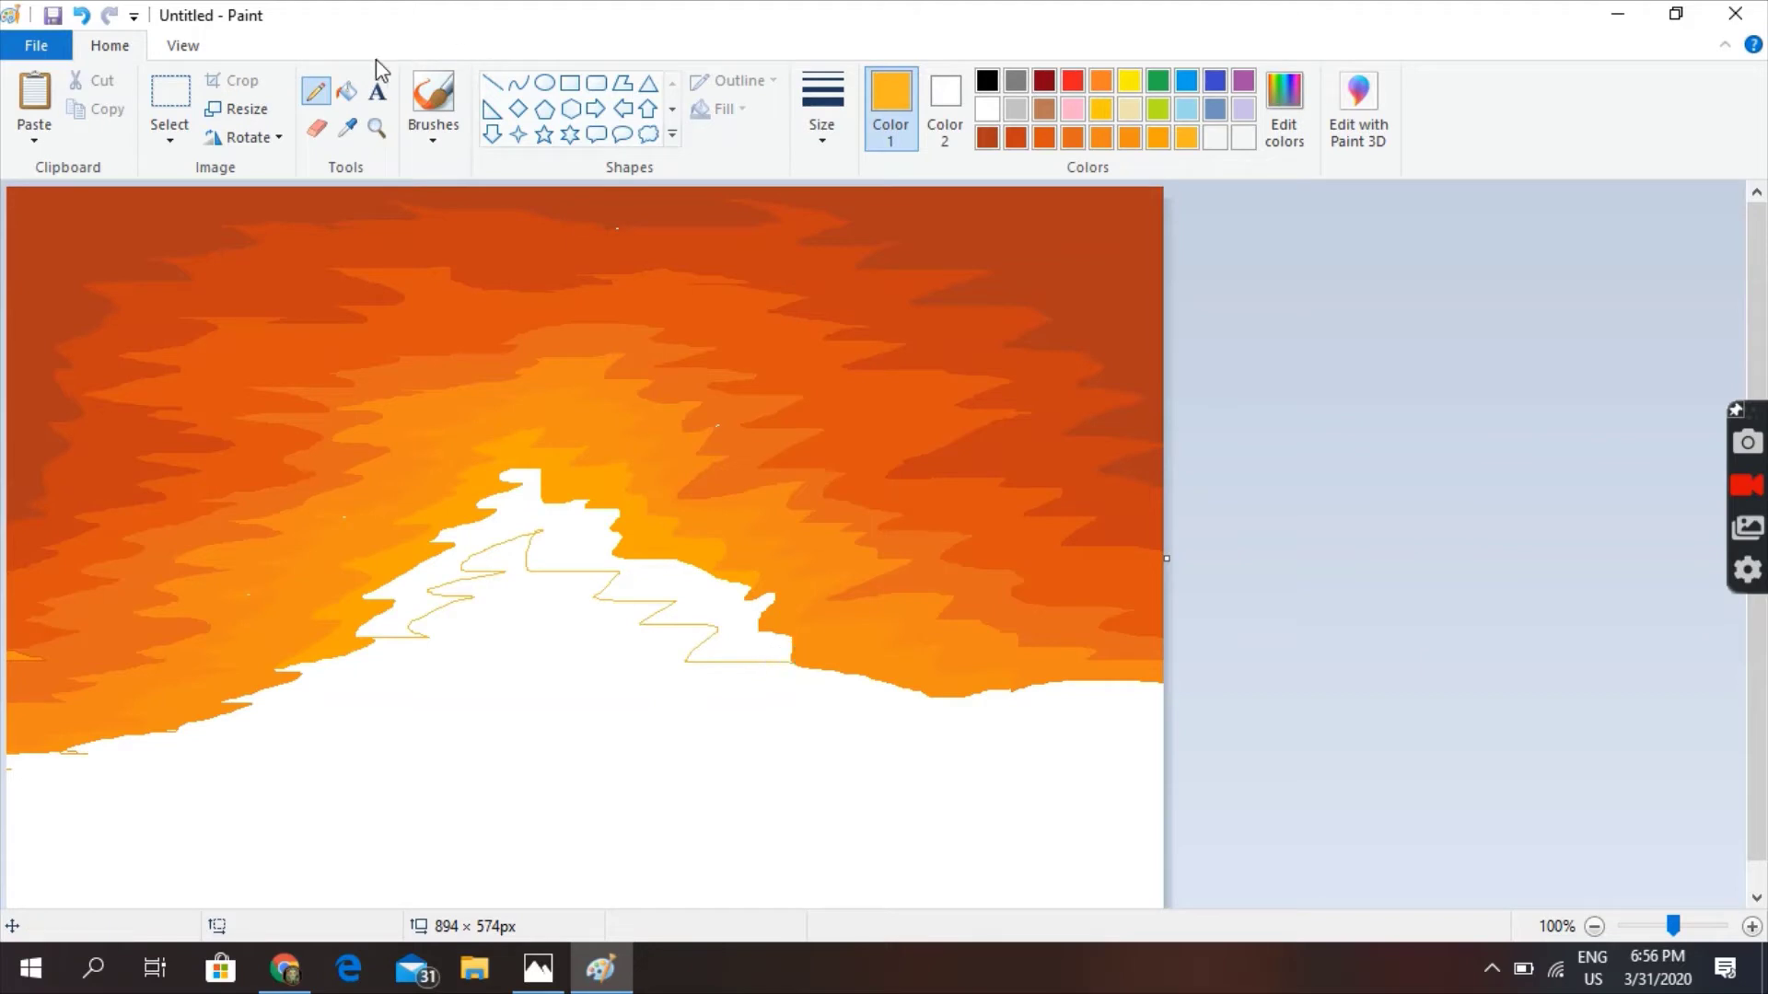
pyautogui.click(346, 92)
pyautogui.click(566, 536)
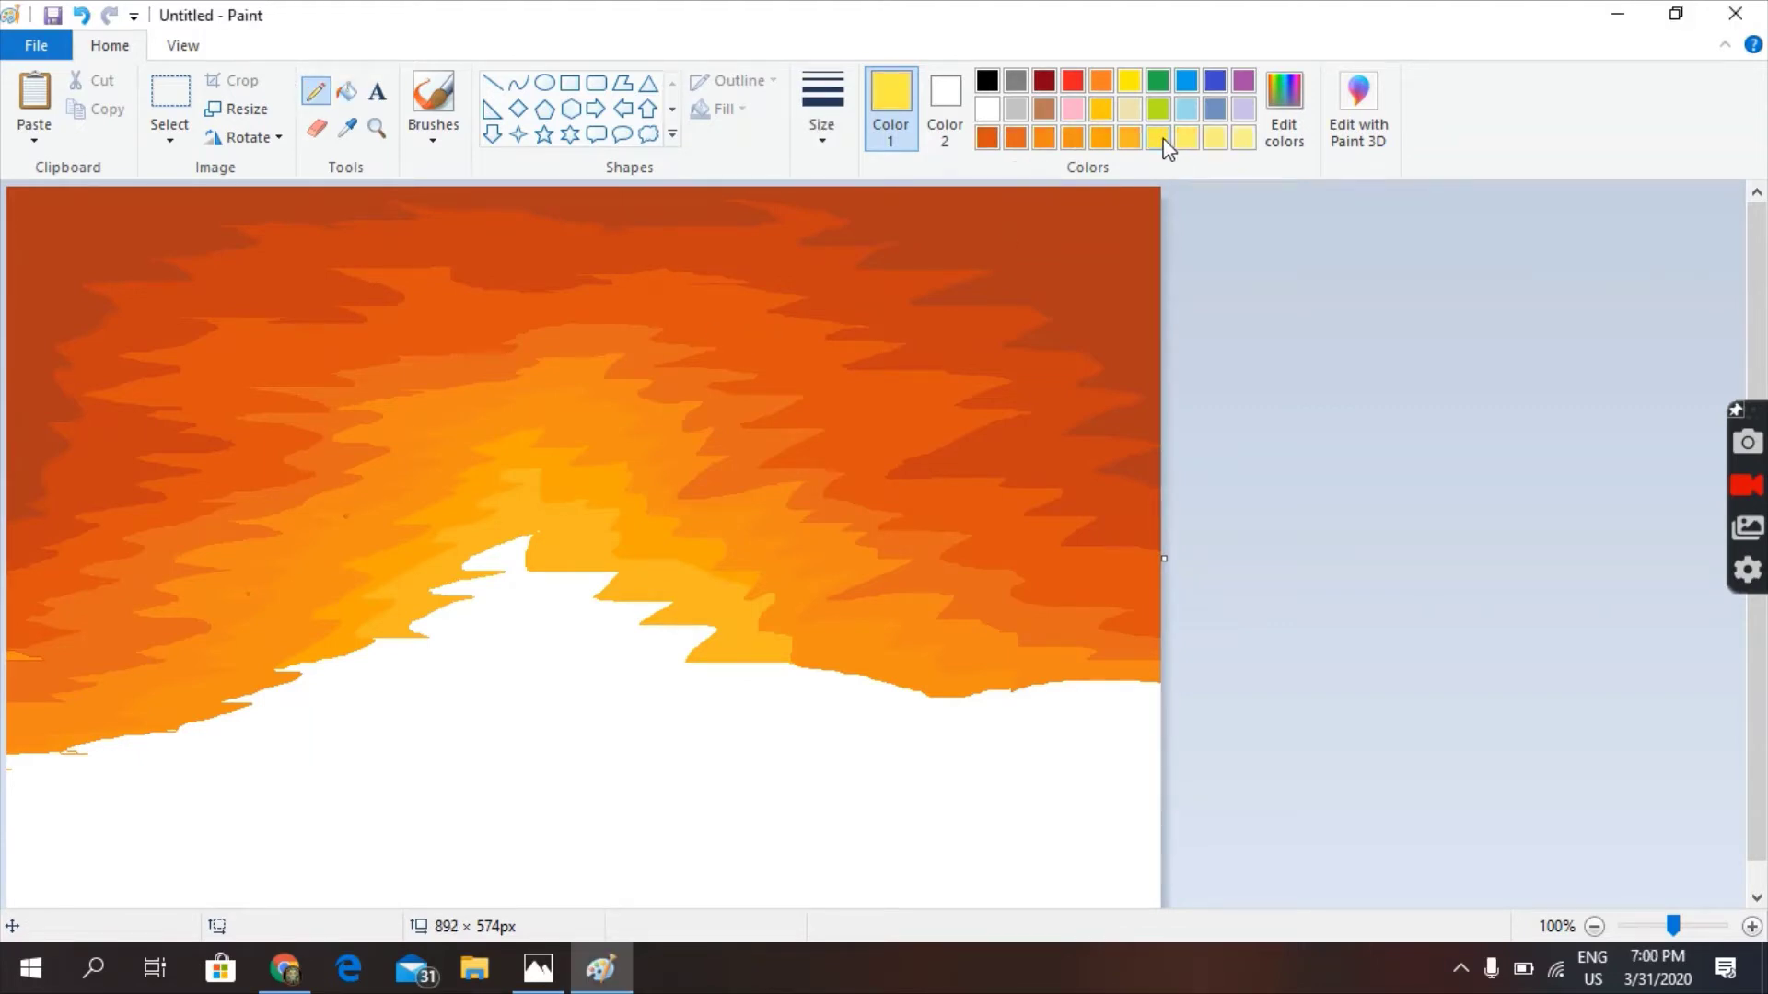
# Examine the red, green and blue values of the yellow custom colors in the palette, leaving them unedited
pyautogui.click(1284, 110)
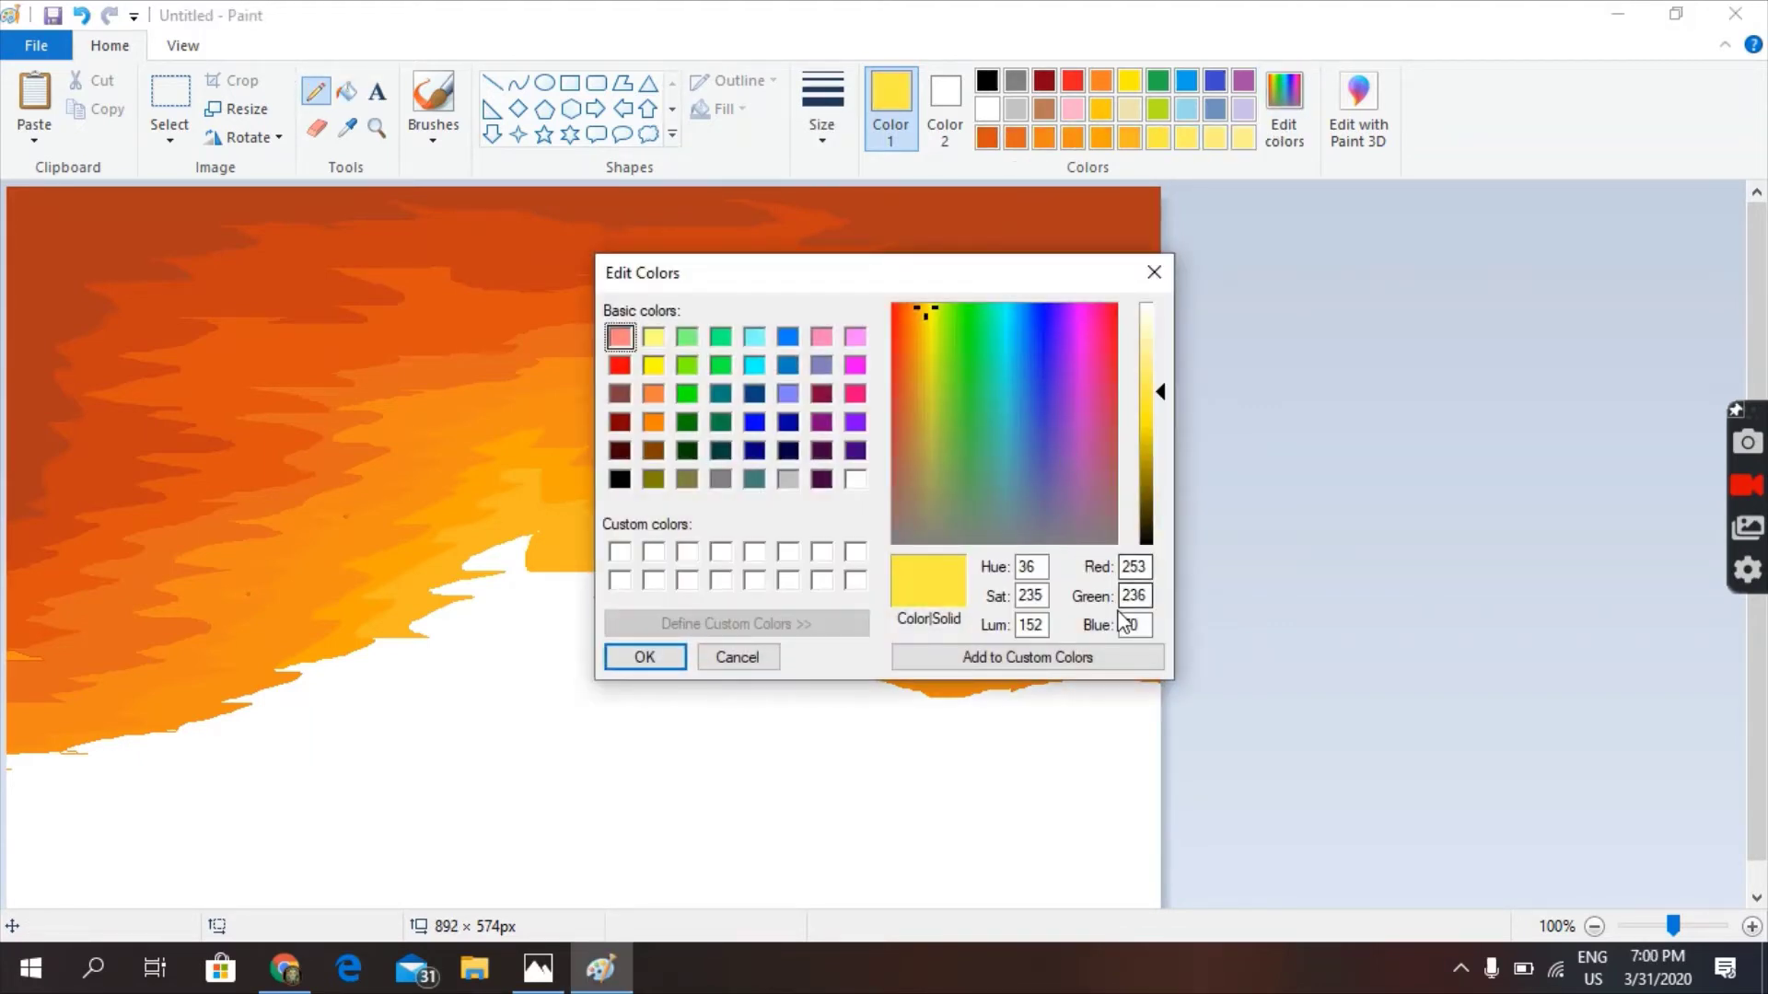
pyautogui.click(728, 658)
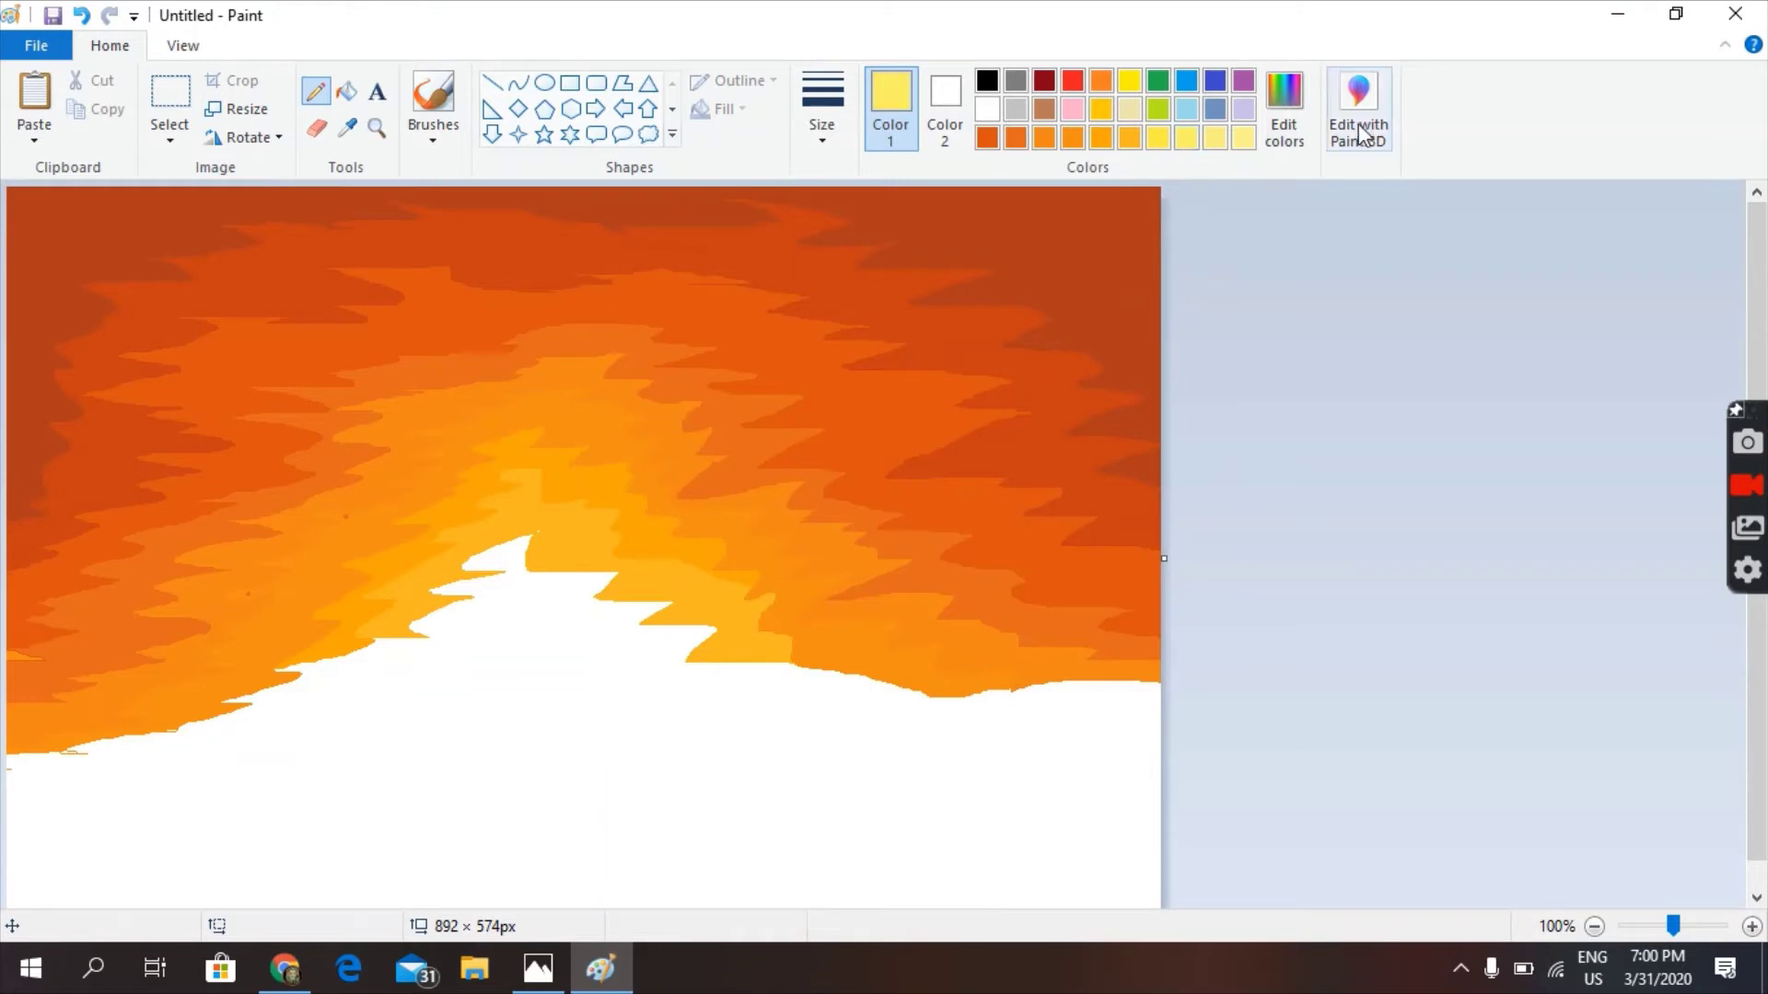
pyautogui.click(1285, 111)
pyautogui.click(764, 657)
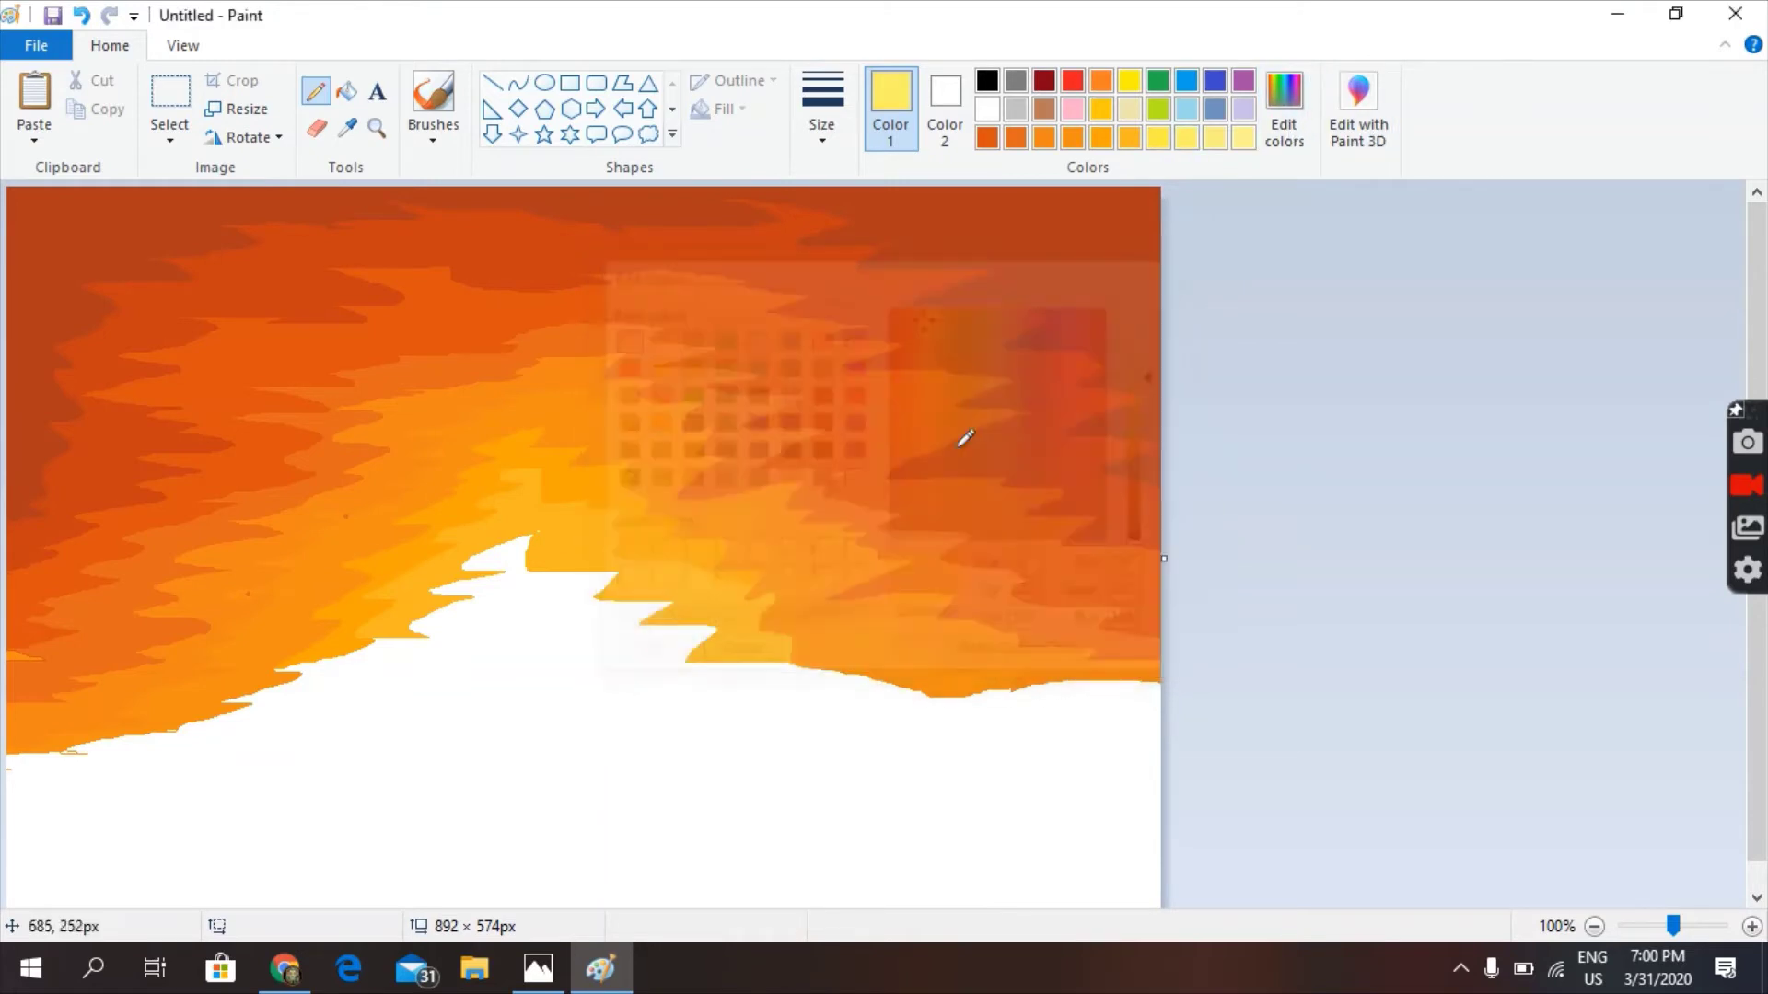
pyautogui.click(1284, 111)
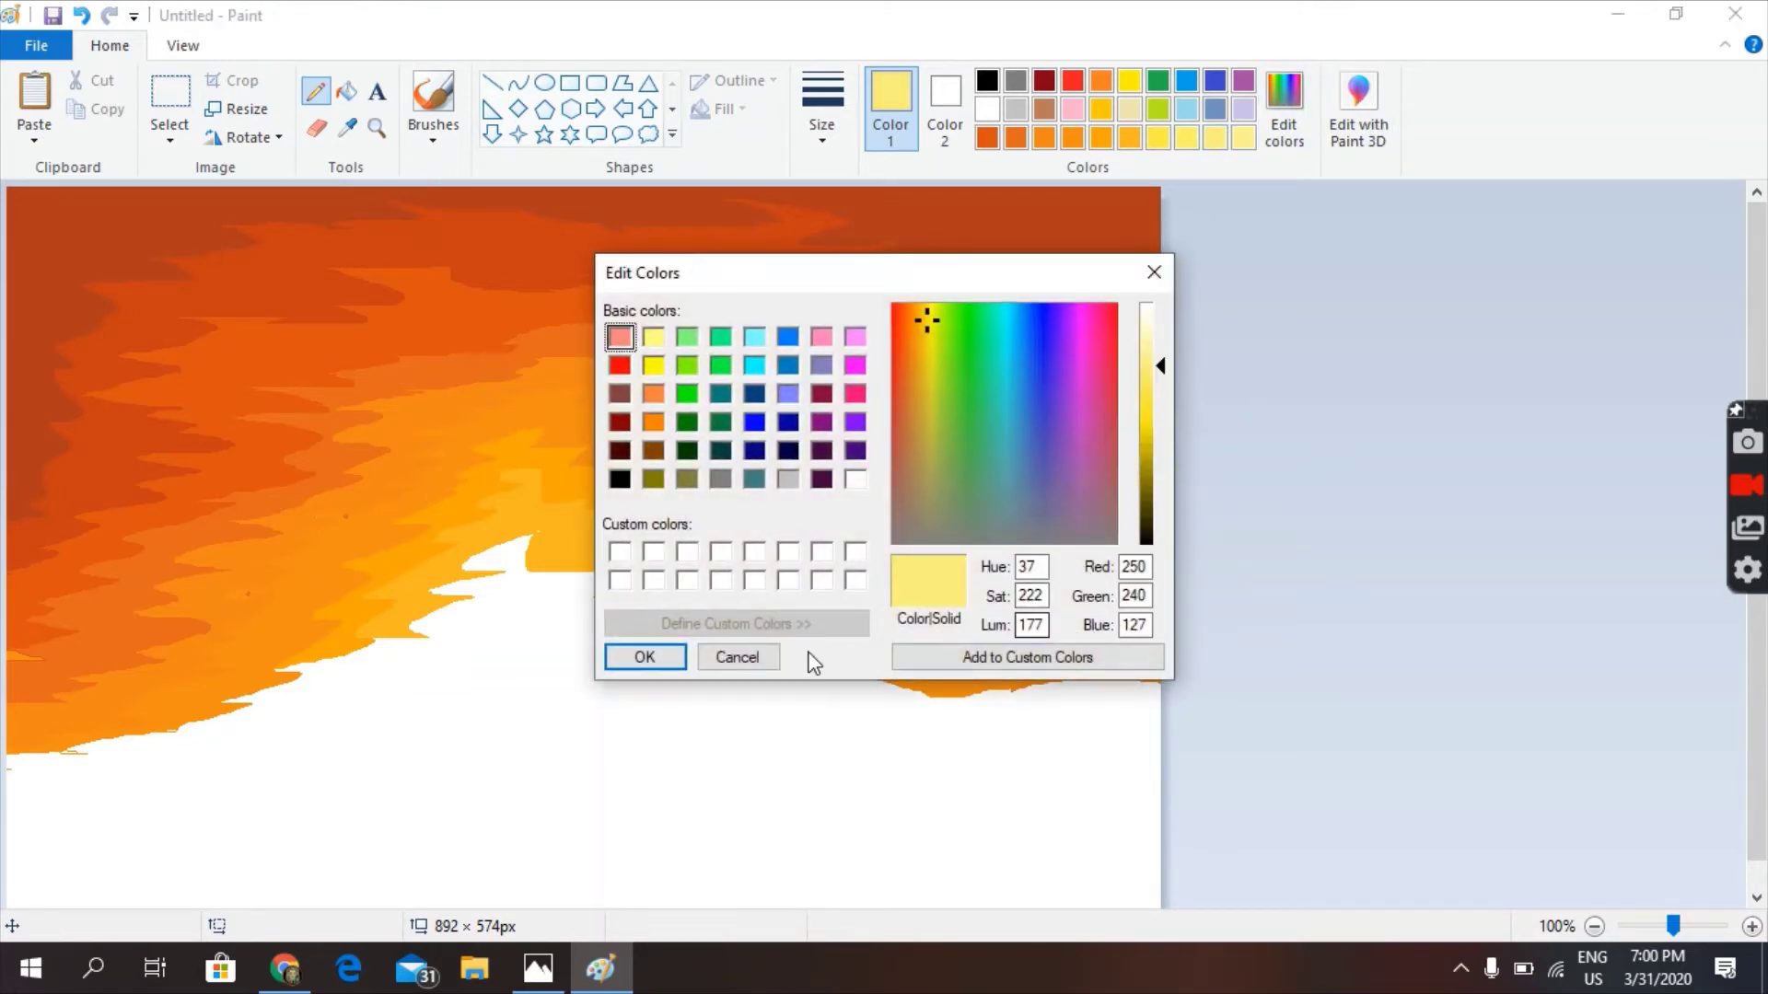
pyautogui.click(750, 658)
pyautogui.click(1284, 111)
pyautogui.click(750, 657)
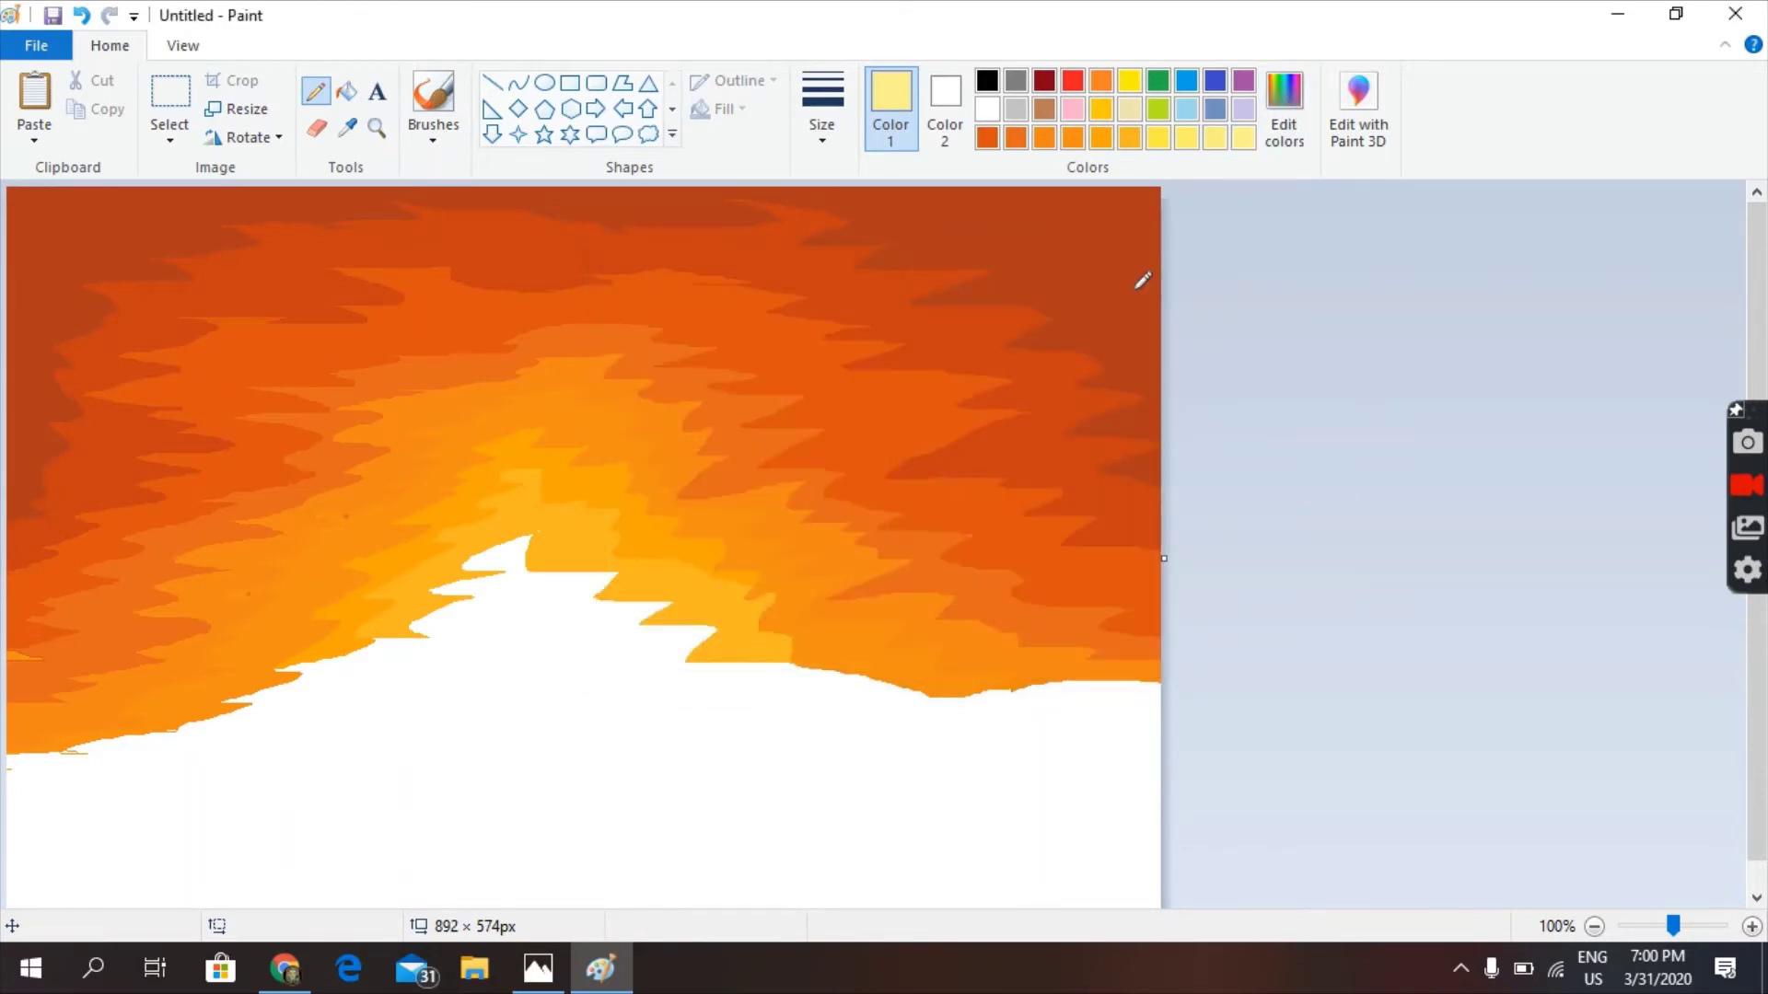
# Choose the yellow custom color and the Oval shape, and widen the canvas to 1572 px for blank space beside the sky
pyautogui.click(1161, 140)
pyautogui.click(544, 82)
pyautogui.scroll(-2, 405, 507)
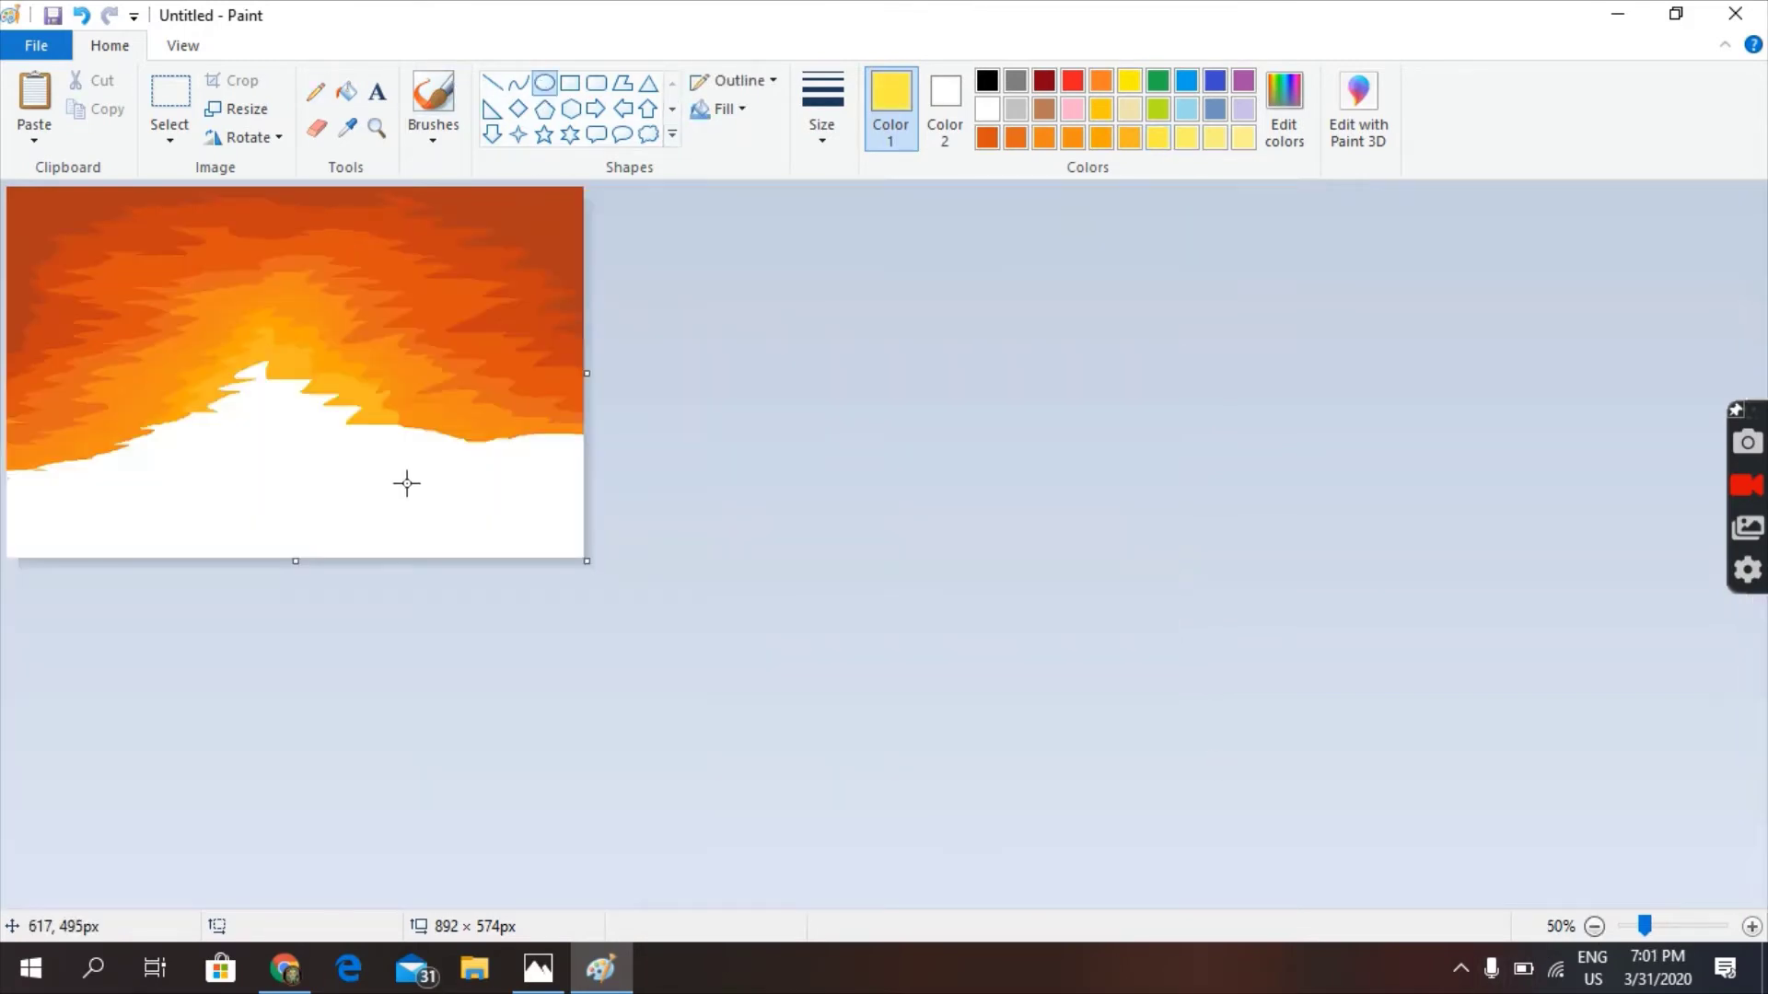
pyautogui.moveTo(587, 373); pyautogui.dragTo(1024, 425)
# Draw a yellow circle outline about 472 × 462 px over the lower middle of the sky
pyautogui.click(1752, 927)
pyautogui.scroll(-1, 744, 532)
pyautogui.moveTo(163, 376); pyautogui.dragTo(775, 972)
pyautogui.moveTo(547, 534); pyautogui.dragTo(630, 527)
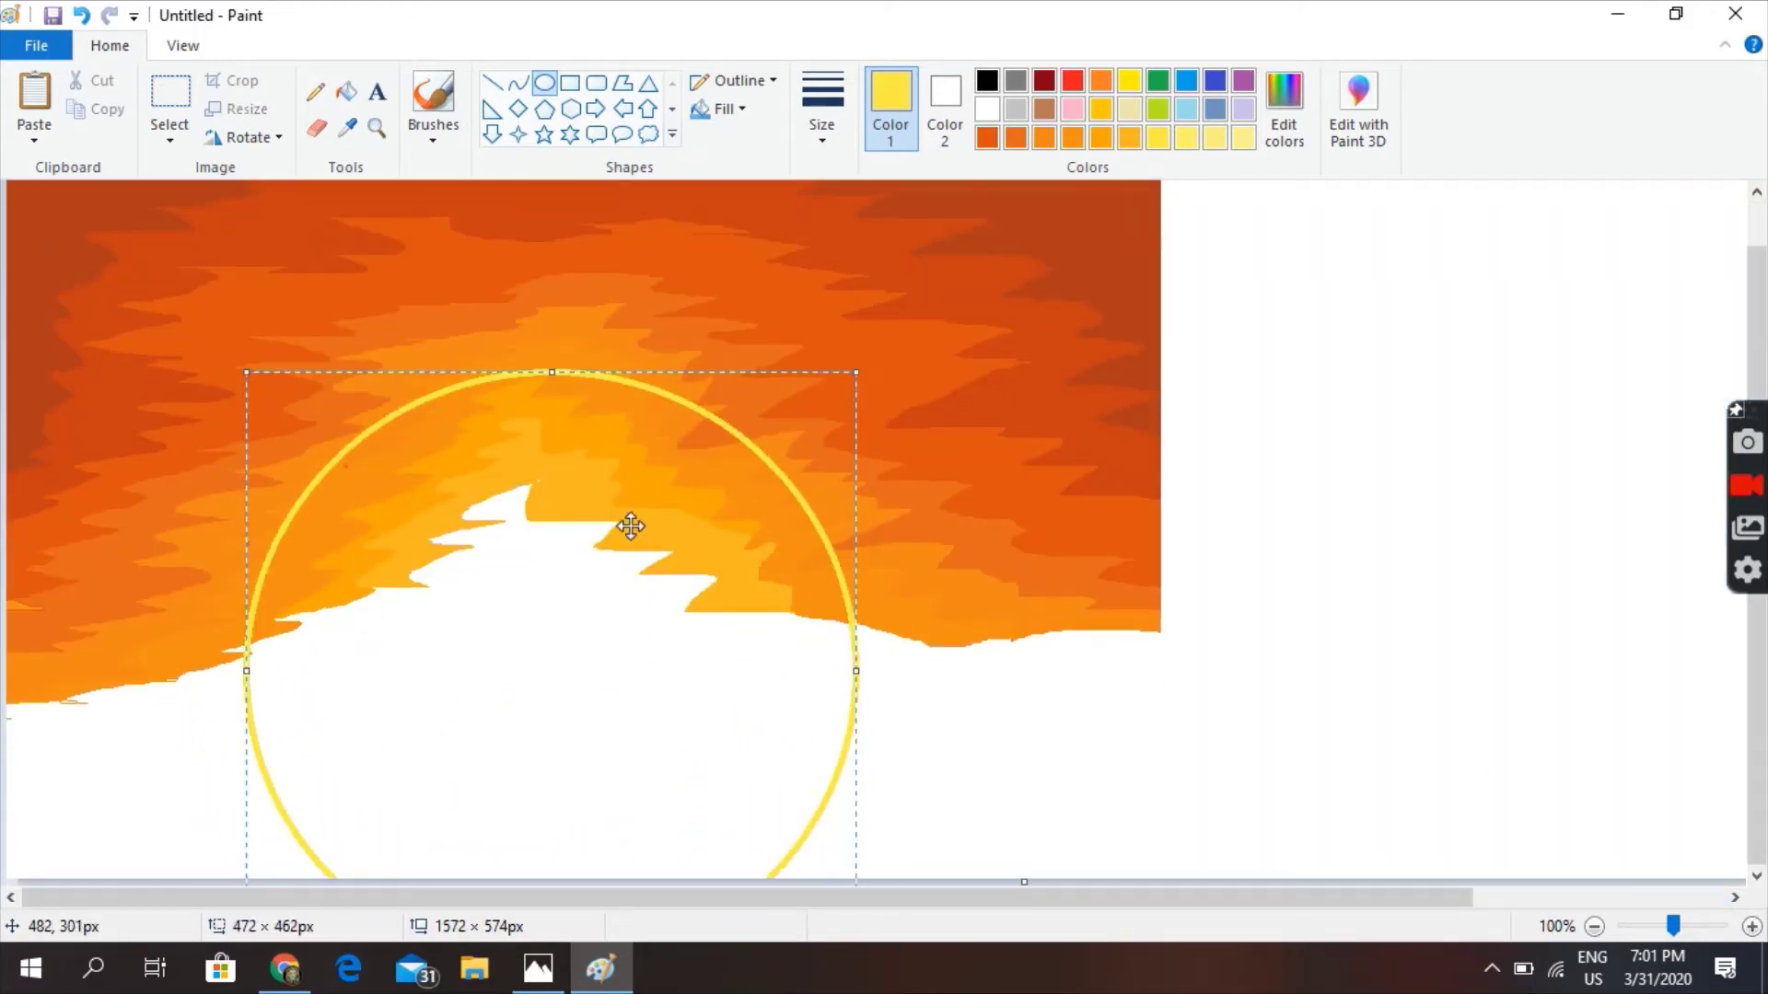
# Shrink the yellow circle to about 425 × 405 px and move it onto the blank canvas beside the sky
pyautogui.moveTo(247, 374); pyautogui.dragTo(307, 445)
pyautogui.moveTo(578, 662); pyautogui.dragTo(1441, 465)
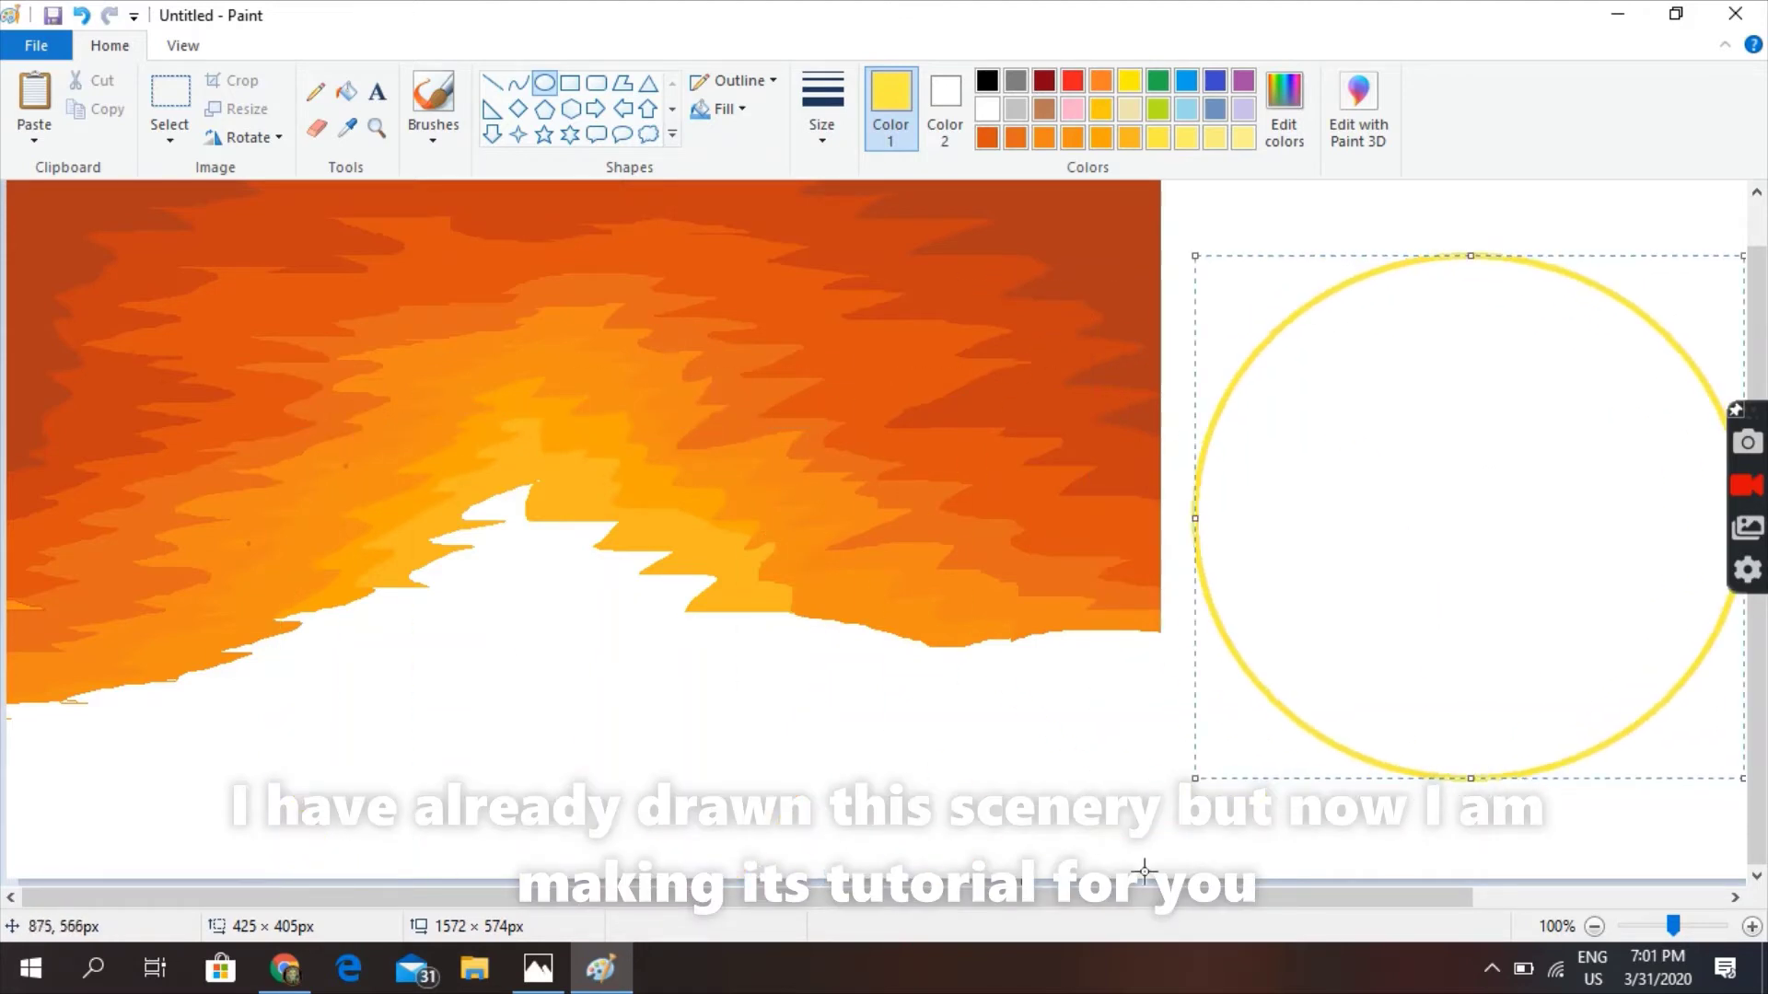
pyautogui.moveTo(1151, 898); pyautogui.dragTo(1476, 907)
pyautogui.moveTo(1212, 502); pyautogui.dragTo(1362, 514)
pyautogui.click(644, 398)
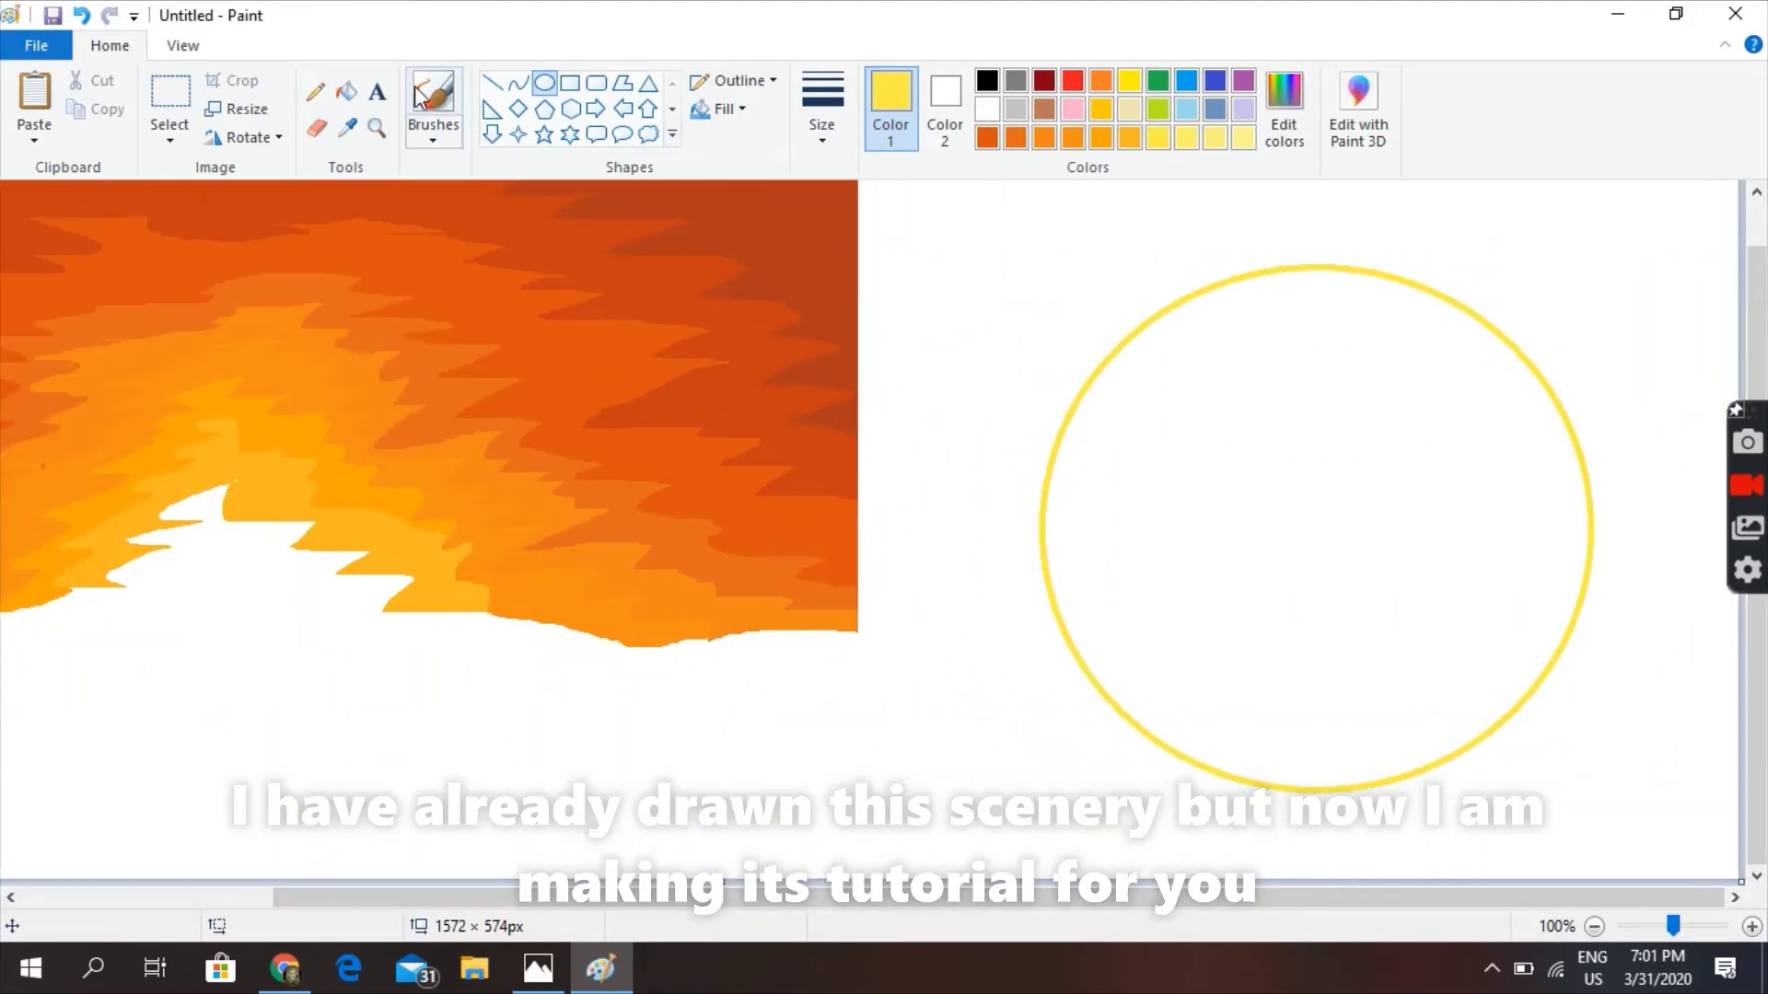
# Draw a nearly horizontal yellow line about 405 px long across the lower part of the circle, from edge to edge
pyautogui.click(494, 82)
pyautogui.moveTo(1049, 596); pyautogui.dragTo(1579, 604)
pyautogui.moveTo(1061, 604); pyautogui.dragTo(1058, 609)
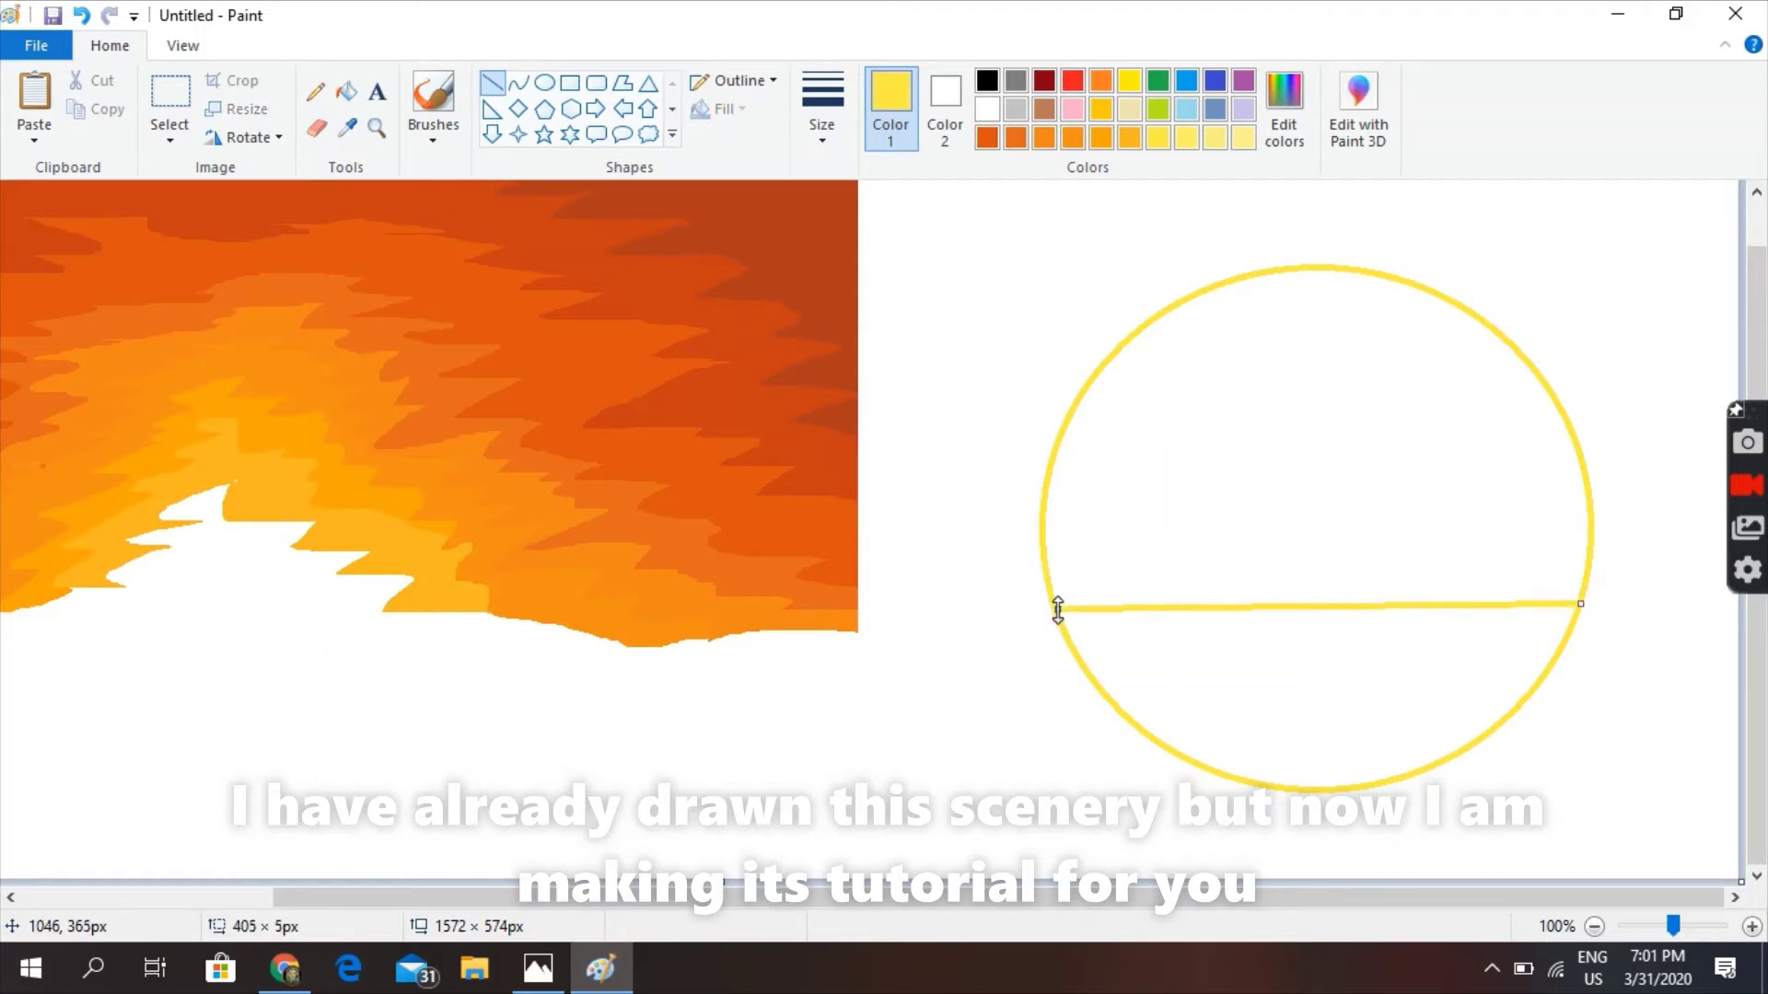
pyautogui.click(919, 639)
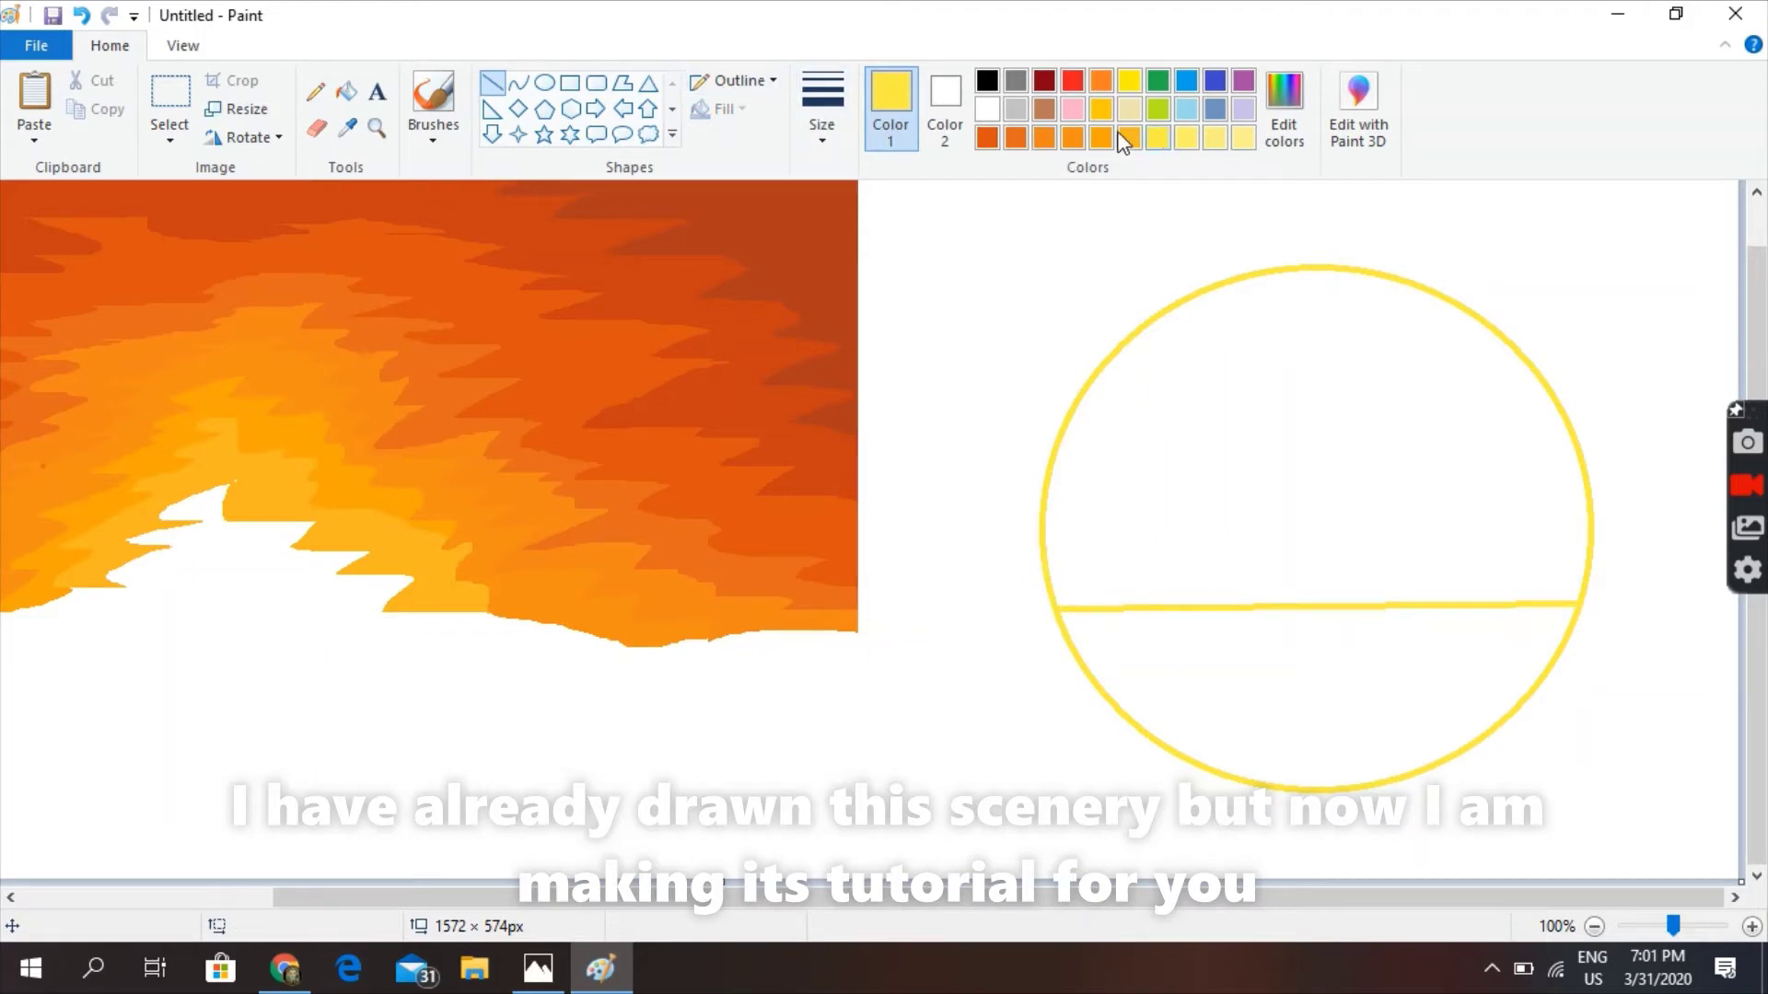
# Erase gaps in the circle just below the line and fill the detached lower arc with white
pyautogui.click(316, 128)
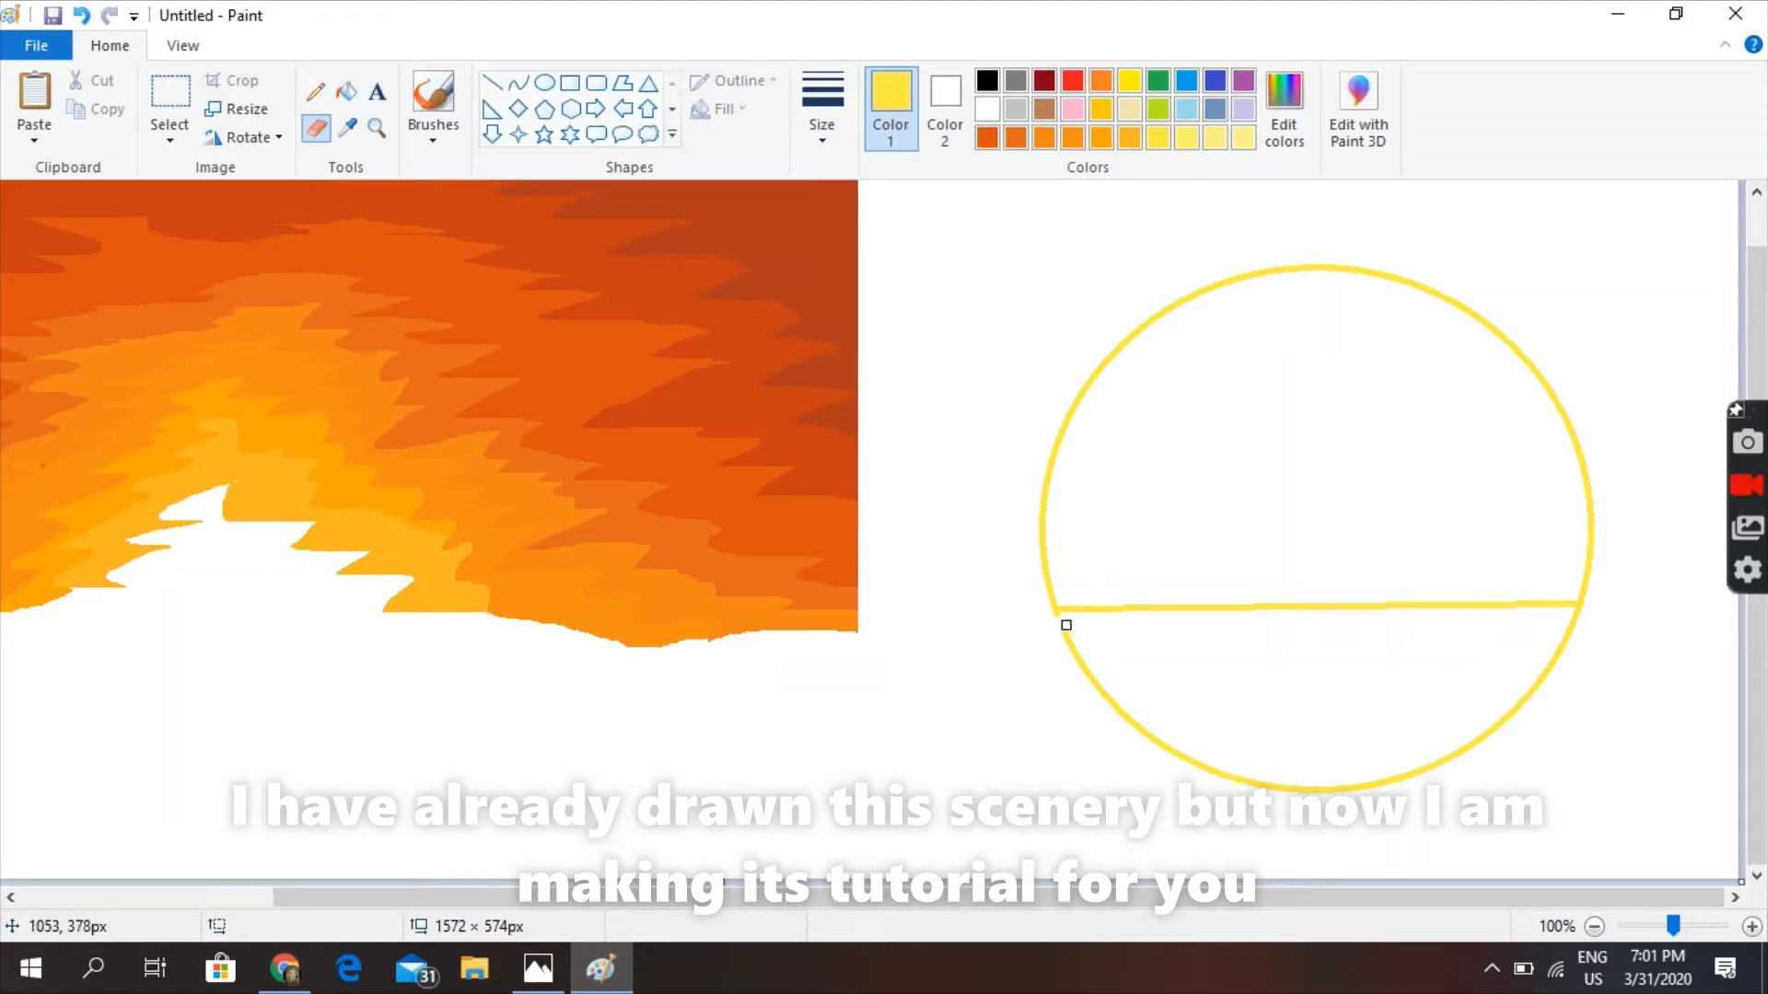
pyautogui.click(346, 91)
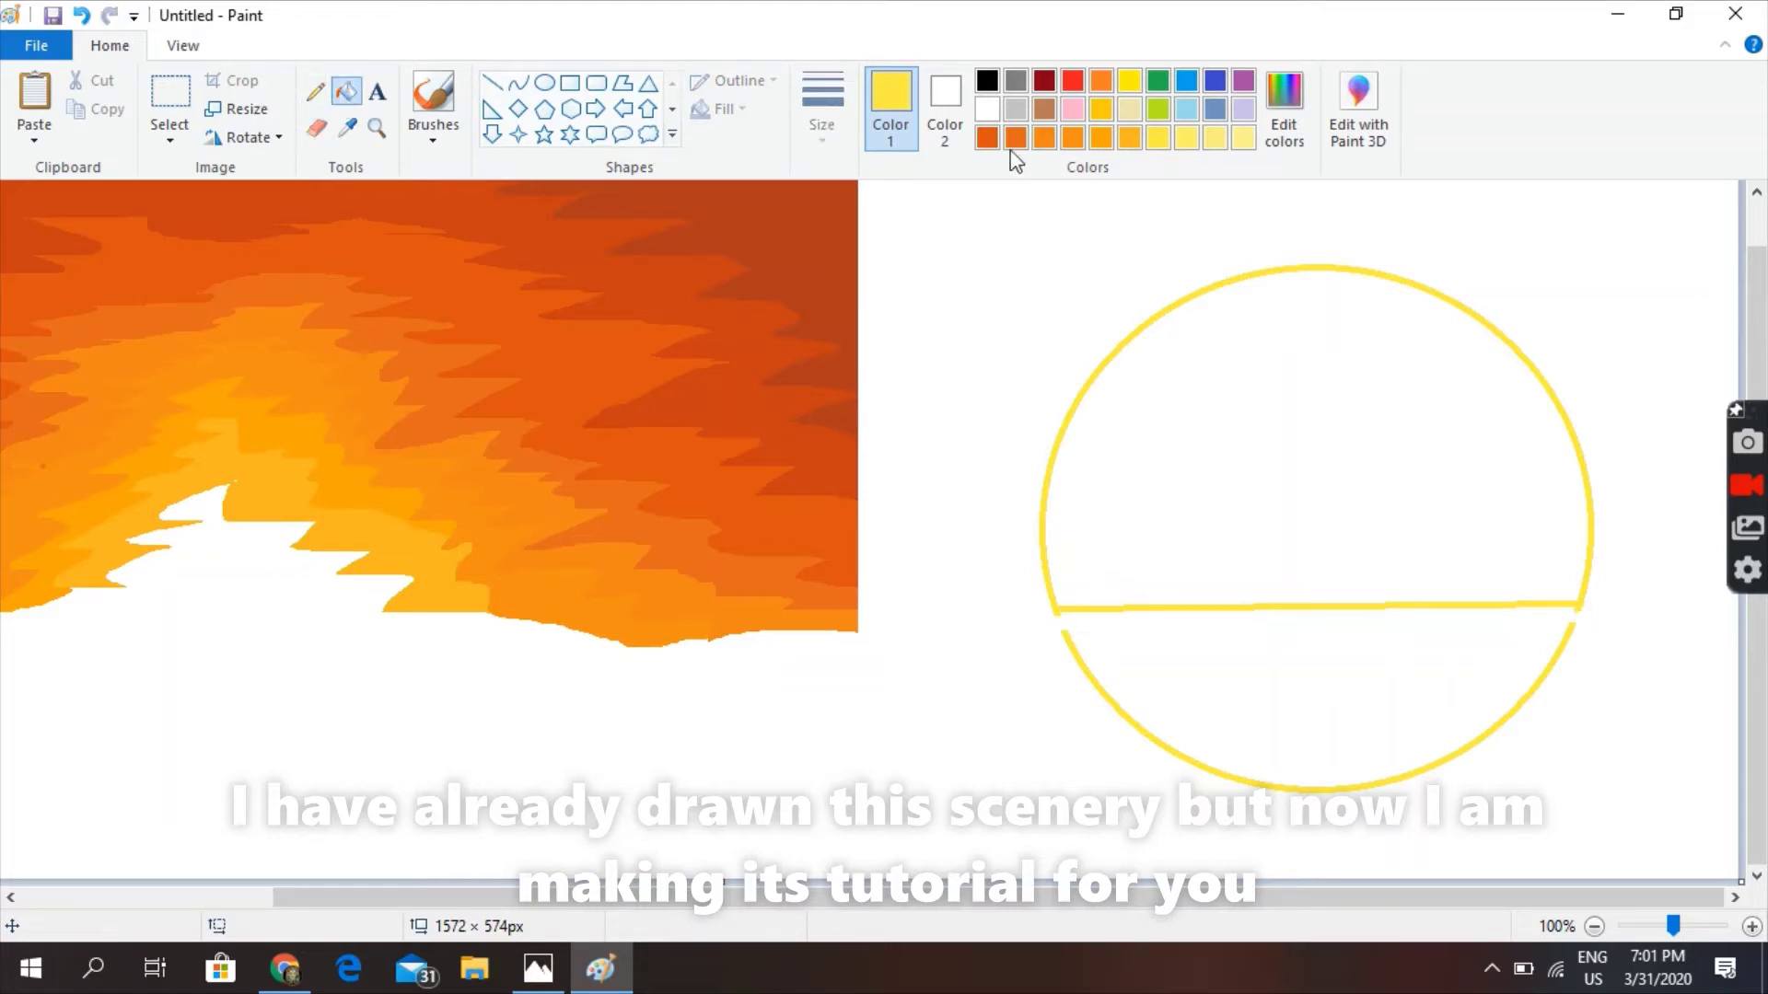
pyautogui.click(987, 109)
pyautogui.click(1086, 657)
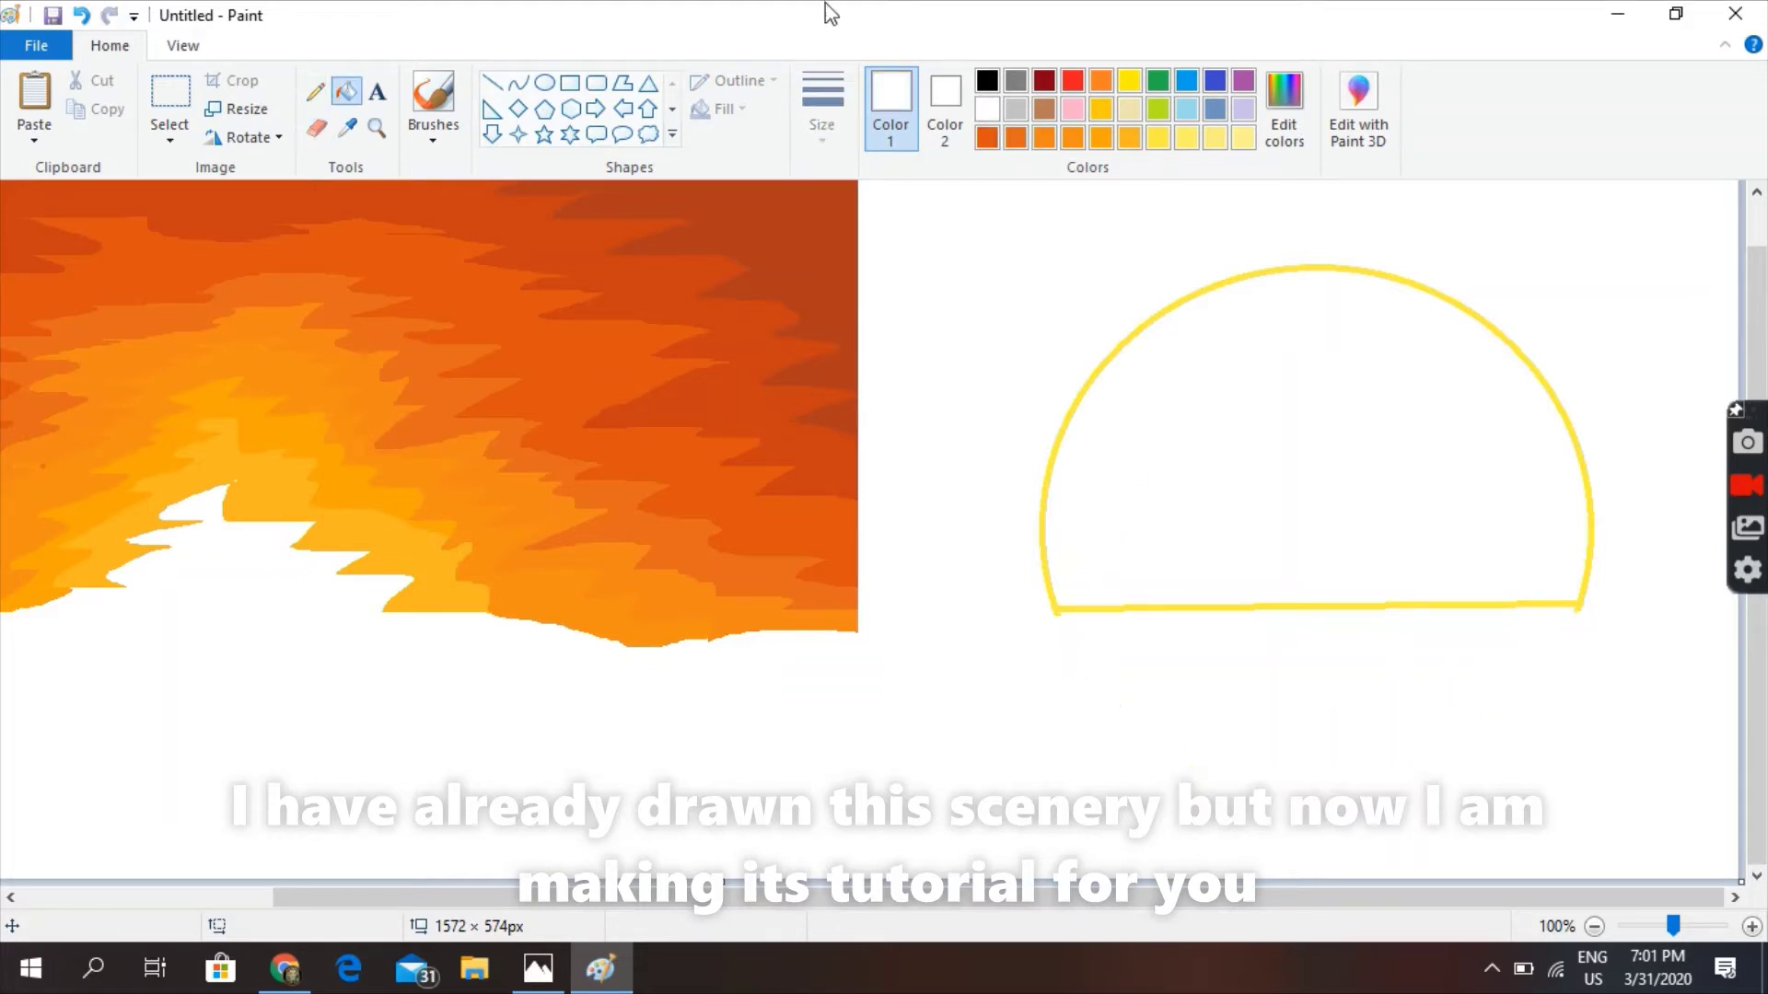
# Draw a jagged yellow inner outline inside the sun with a thicker Pencil stroke and fill the rim yellow
pyautogui.click(1158, 139)
pyautogui.click(315, 92)
pyautogui.moveTo(1058, 610)
pyautogui.mouseDown()
pyautogui.moveTo(1077, 570)
pyautogui.moveTo(1105, 540)
pyautogui.mouseUp()
pyautogui.hotkey('ctrl', 'z')
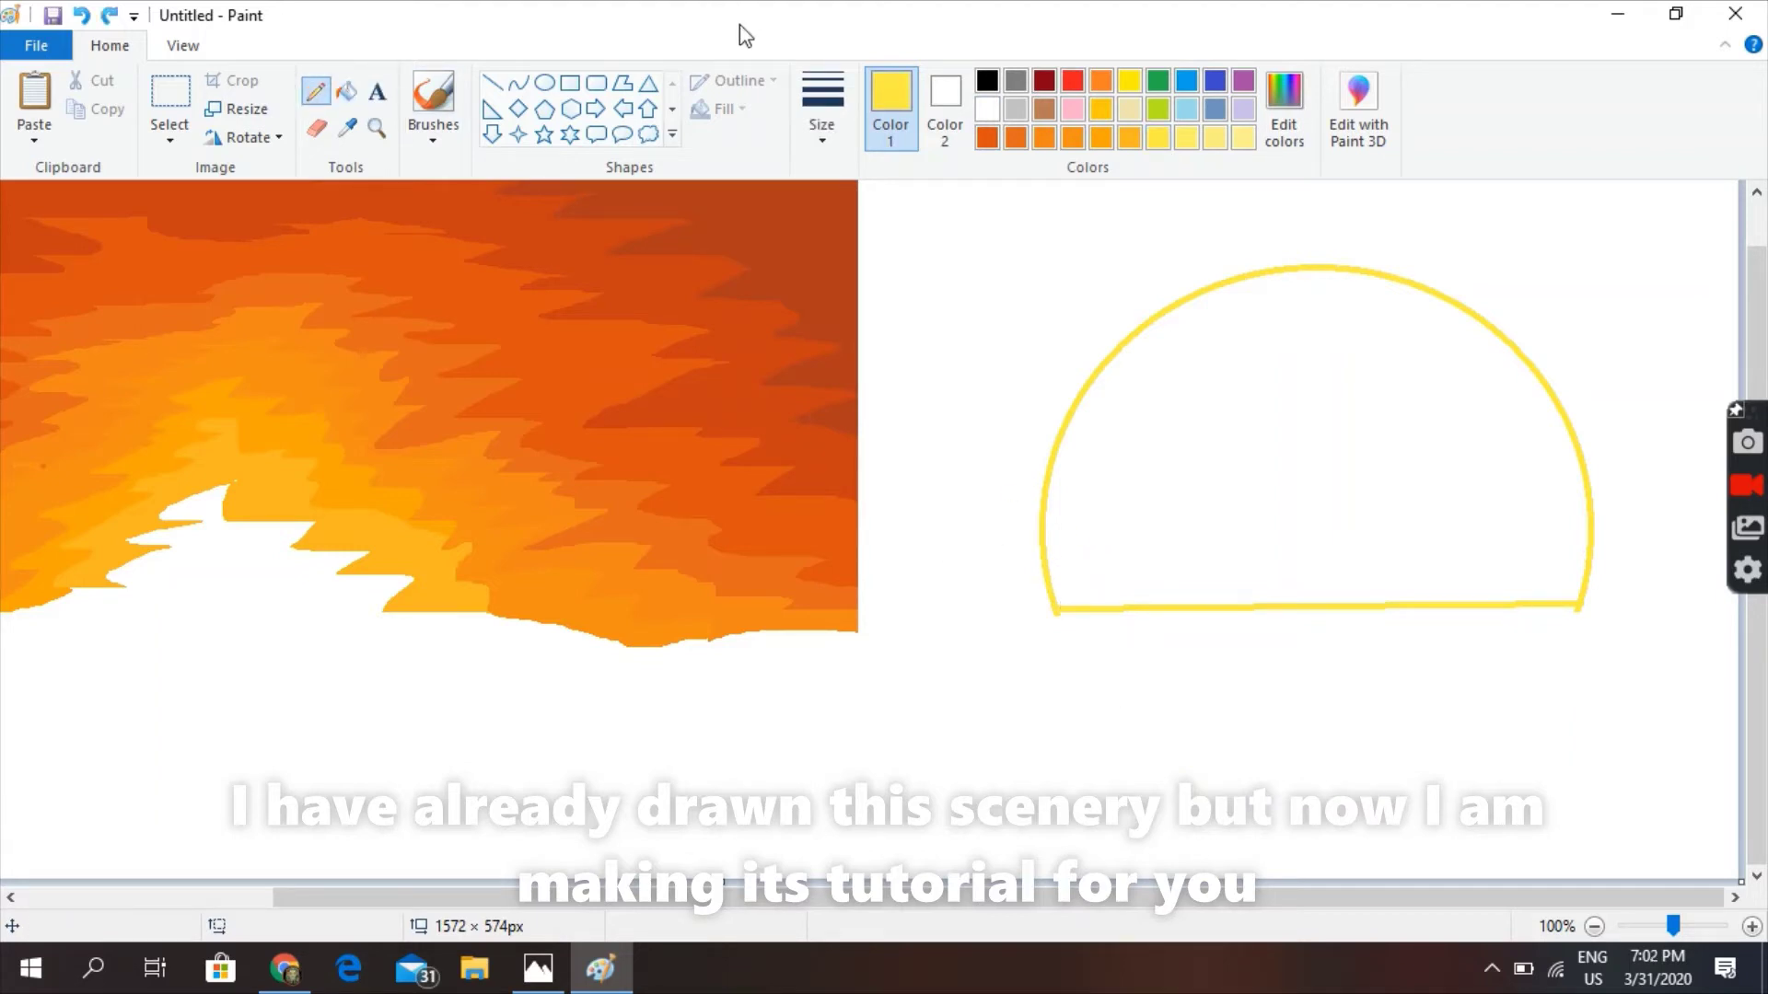
pyautogui.click(822, 106)
pyautogui.click(896, 236)
pyautogui.moveTo(1091, 580)
pyautogui.mouseDown()
pyautogui.moveTo(1199, 321)
pyautogui.moveTo(1290, 284)
pyautogui.moveTo(1400, 304)
pyautogui.moveTo(1407, 375)
pyautogui.moveTo(1531, 411)
pyautogui.moveTo(1565, 465)
pyautogui.moveTo(1530, 536)
pyautogui.mouseUp()
pyautogui.moveTo(1546, 600); pyautogui.dragTo(1547, 602)
pyautogui.click(346, 91)
pyautogui.click(1100, 465)
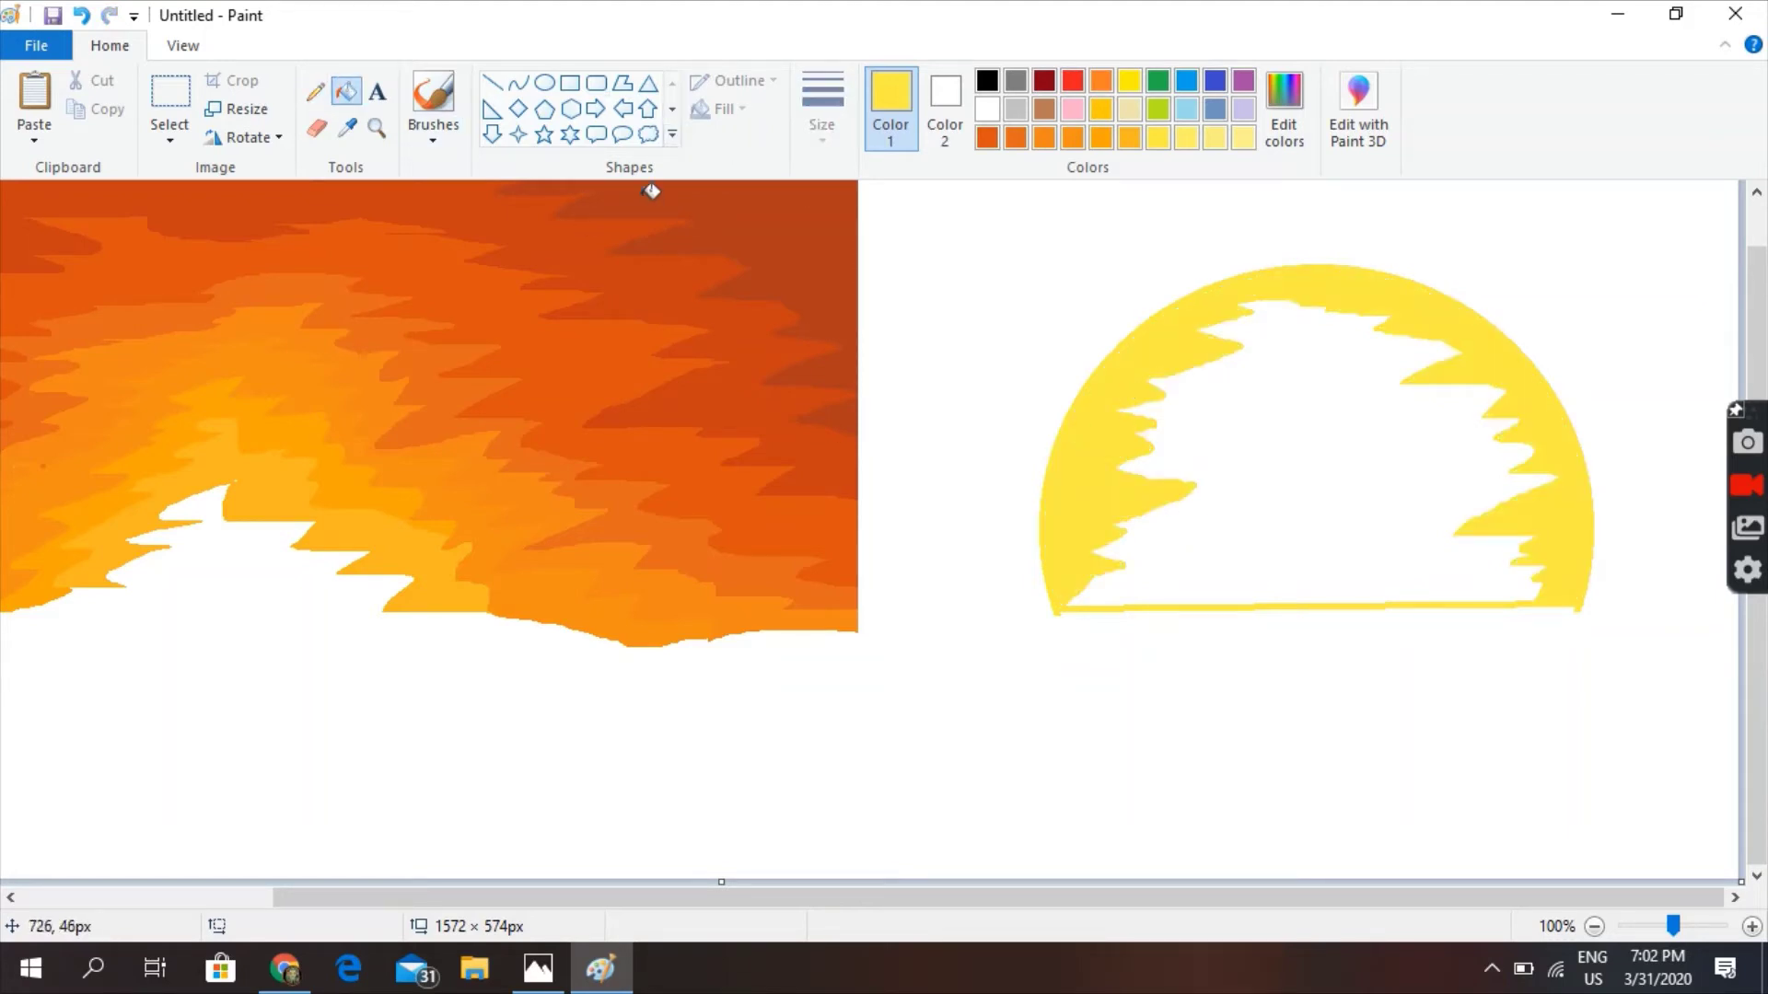
# Outline a second jagged band inside the sun in a lighter yellow and fill it with that color
pyautogui.click(318, 96)
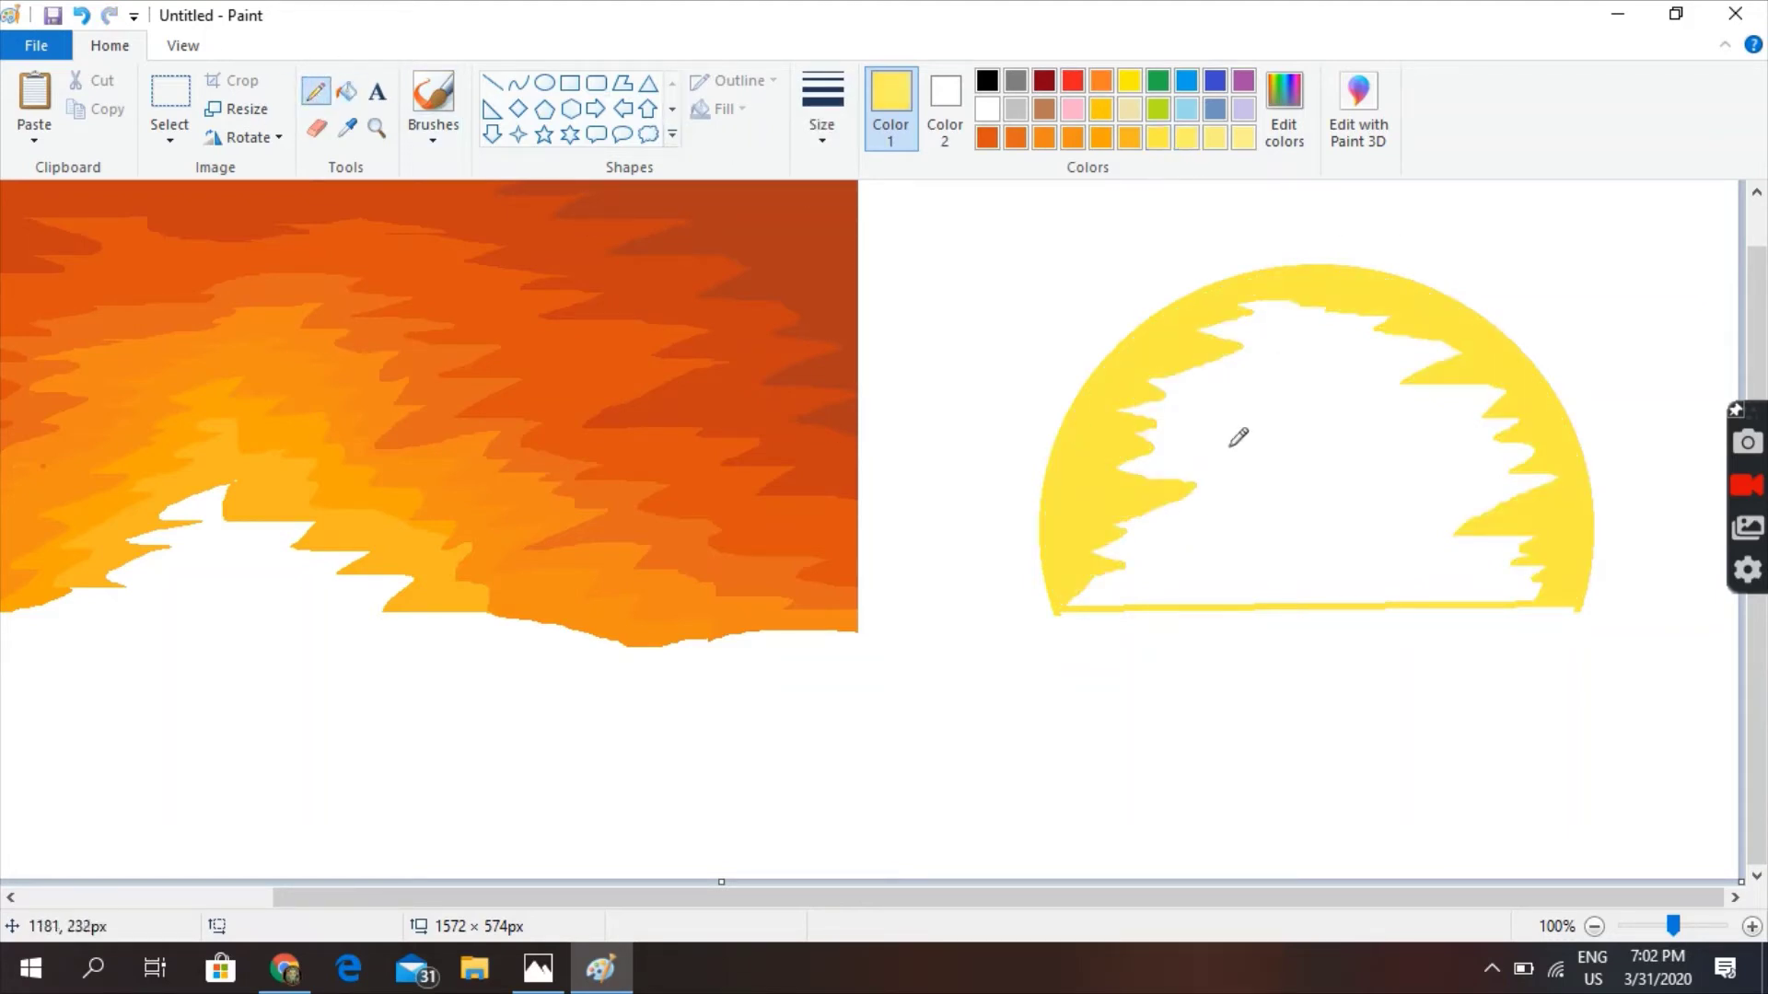
pyautogui.moveTo(1071, 603)
pyautogui.mouseDown()
pyautogui.moveTo(1158, 589)
pyautogui.moveTo(1189, 558)
pyautogui.moveTo(1183, 533)
pyautogui.moveTo(1157, 533)
pyautogui.moveTo(1236, 486)
pyautogui.moveTo(1238, 453)
pyautogui.moveTo(1205, 437)
pyautogui.moveTo(1225, 369)
pyautogui.moveTo(1326, 378)
pyautogui.mouseUp()
pyautogui.moveTo(1442, 385)
pyautogui.mouseDown()
pyautogui.moveTo(1433, 426)
pyautogui.moveTo(1379, 462)
pyautogui.moveTo(1441, 464)
pyautogui.moveTo(1451, 539)
pyautogui.mouseUp()
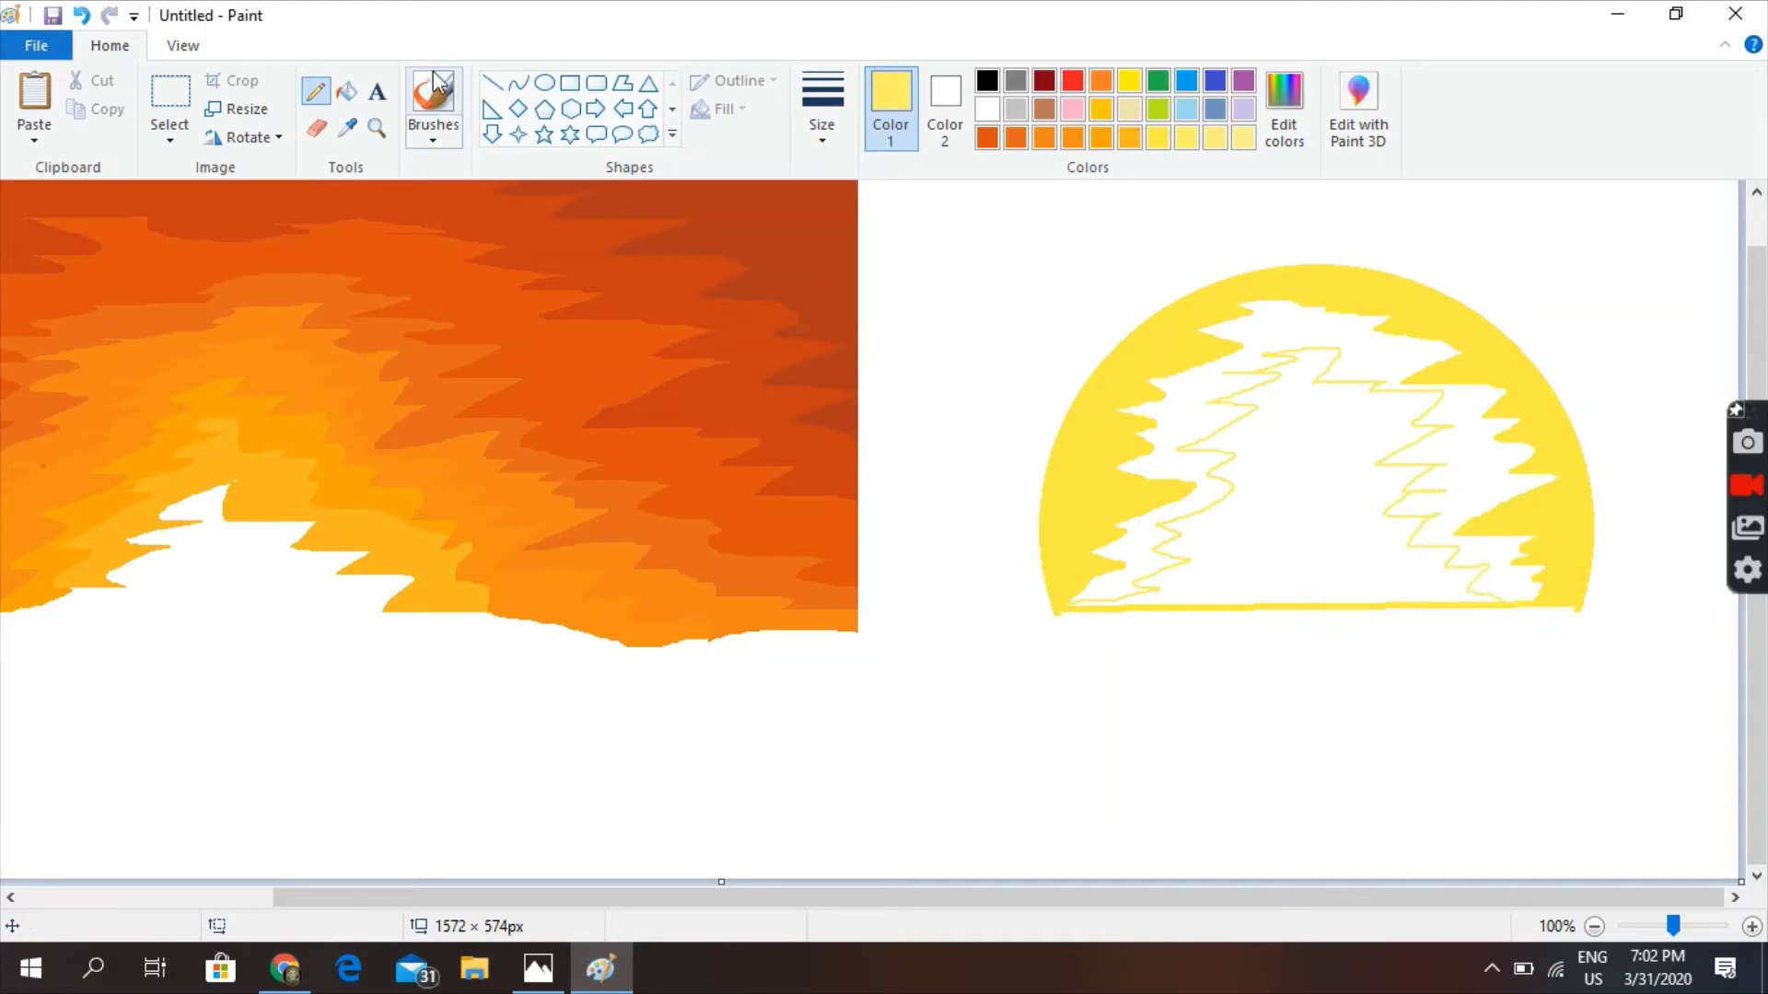
pyautogui.click(346, 91)
pyautogui.click(1177, 427)
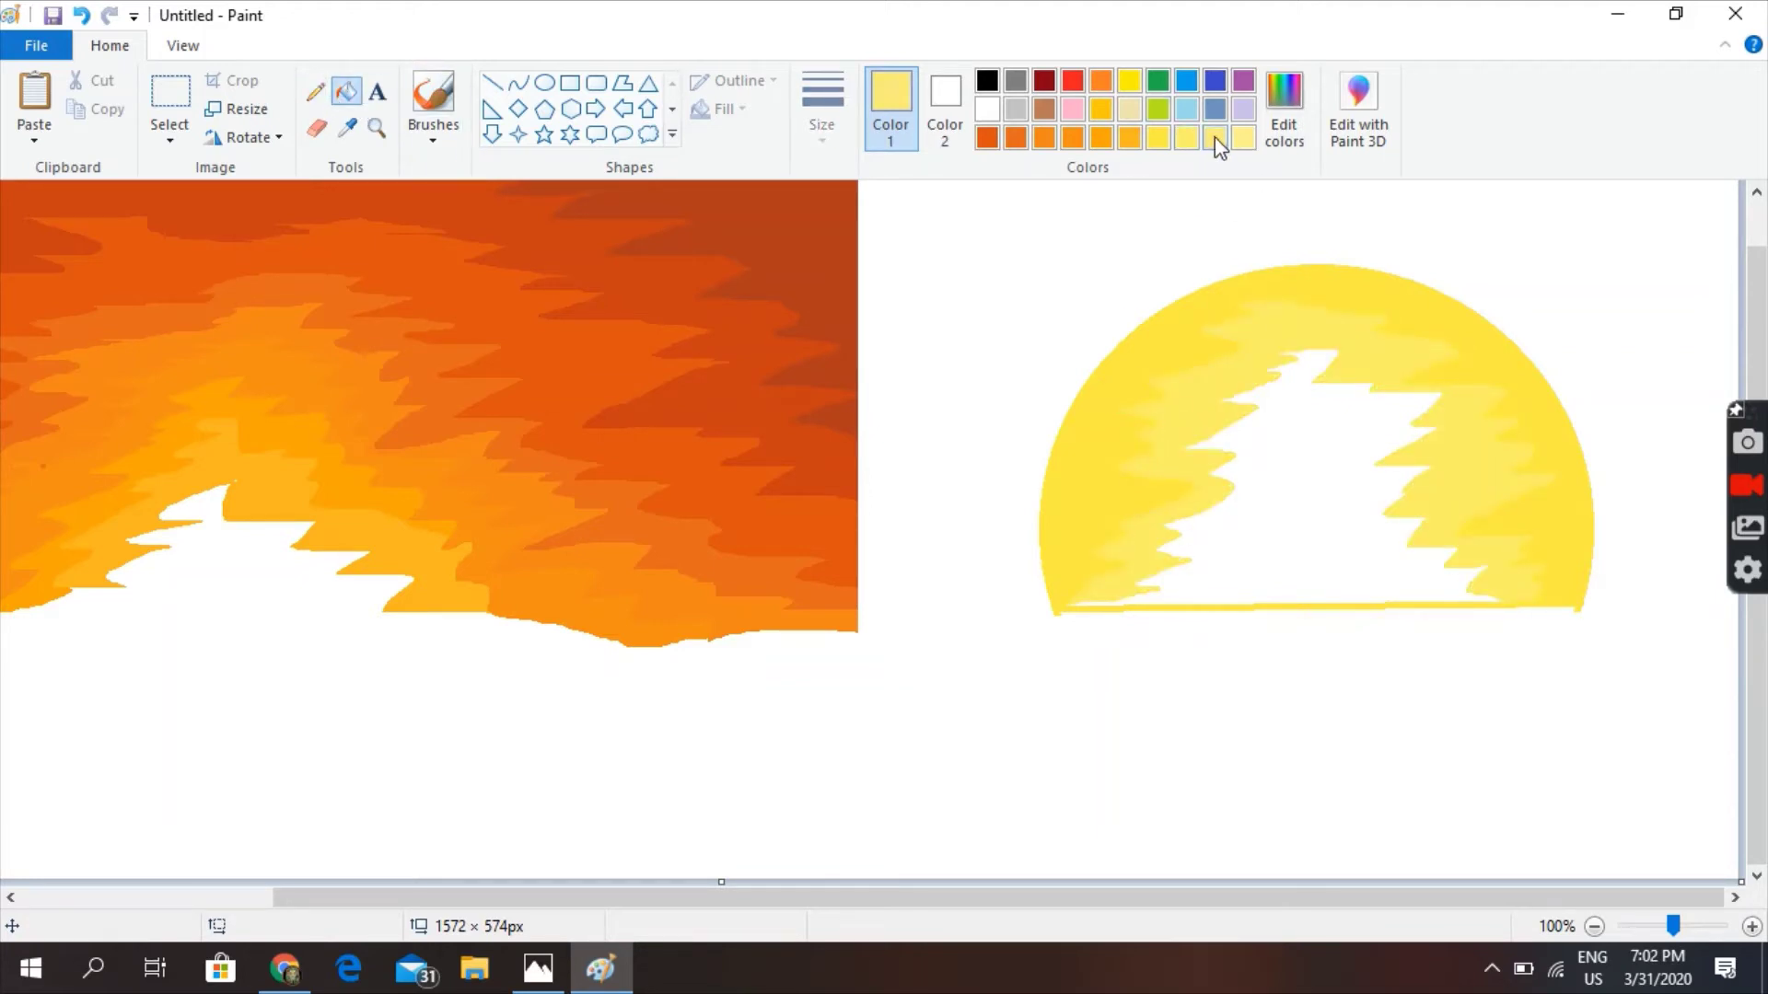
# Draw a third, paler yellow jagged band nearer the sun's center and fill it
pyautogui.click(315, 91)
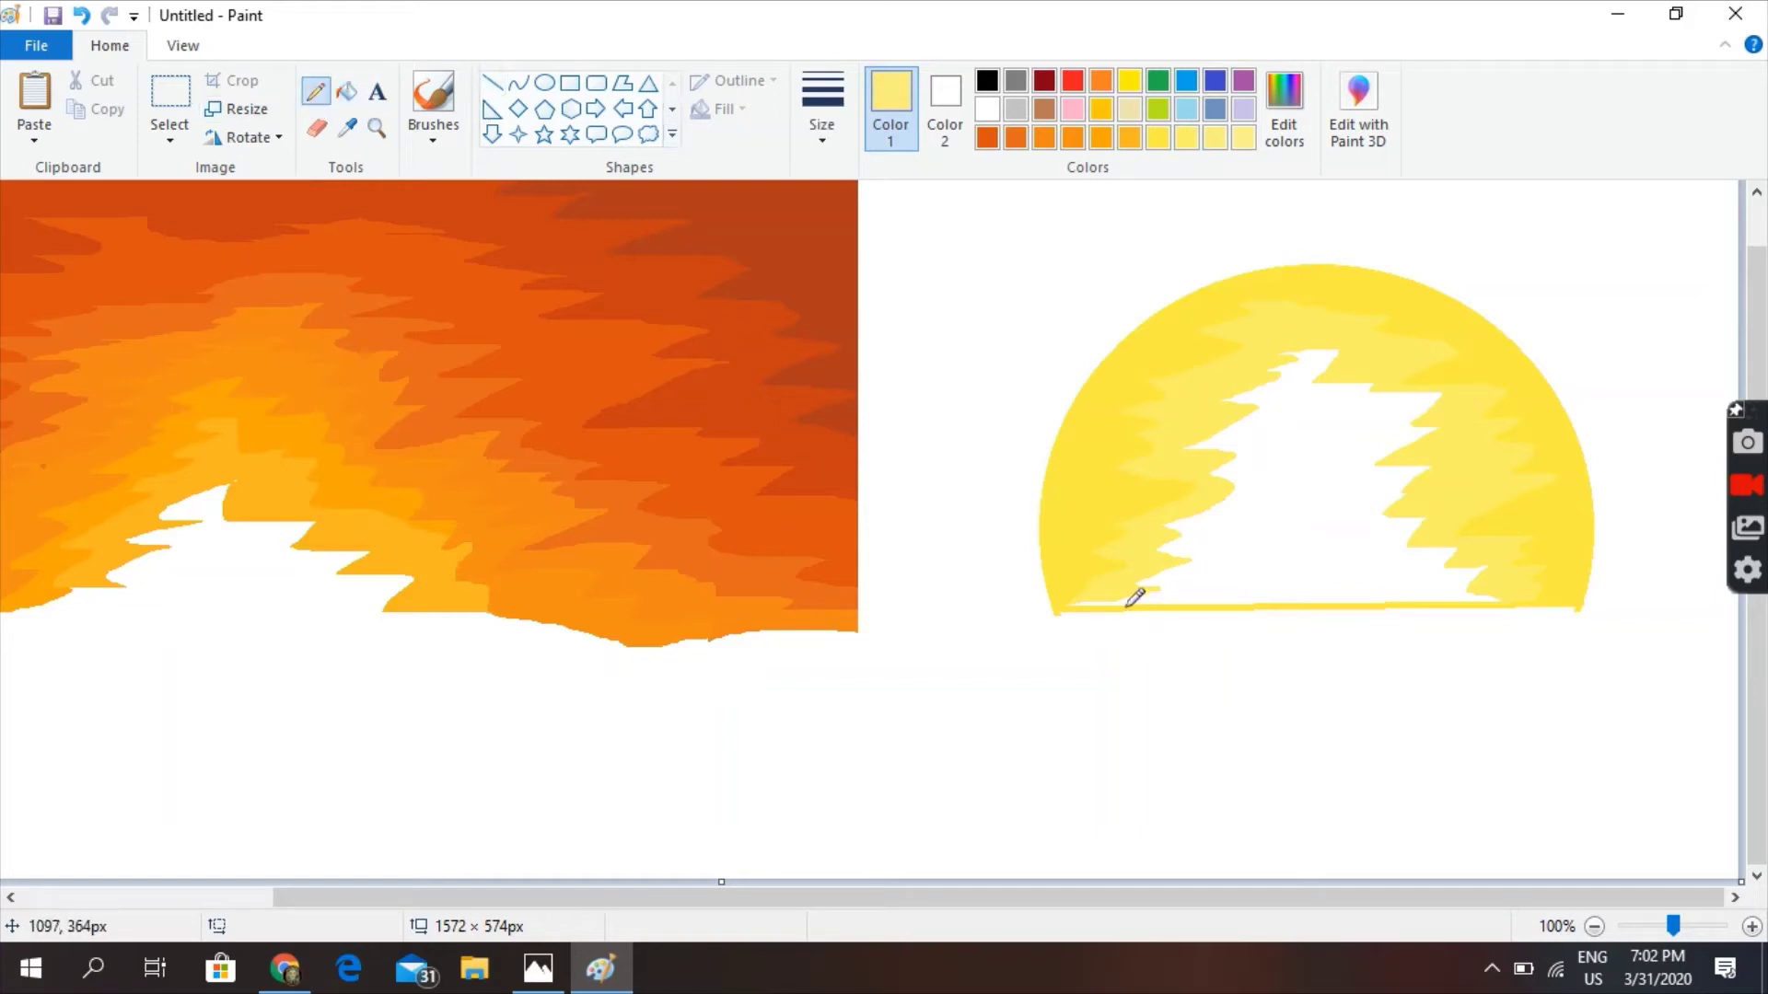
pyautogui.moveTo(1143, 605)
pyautogui.mouseDown()
pyautogui.moveTo(1235, 566)
pyautogui.moveTo(1293, 424)
pyautogui.mouseUp()
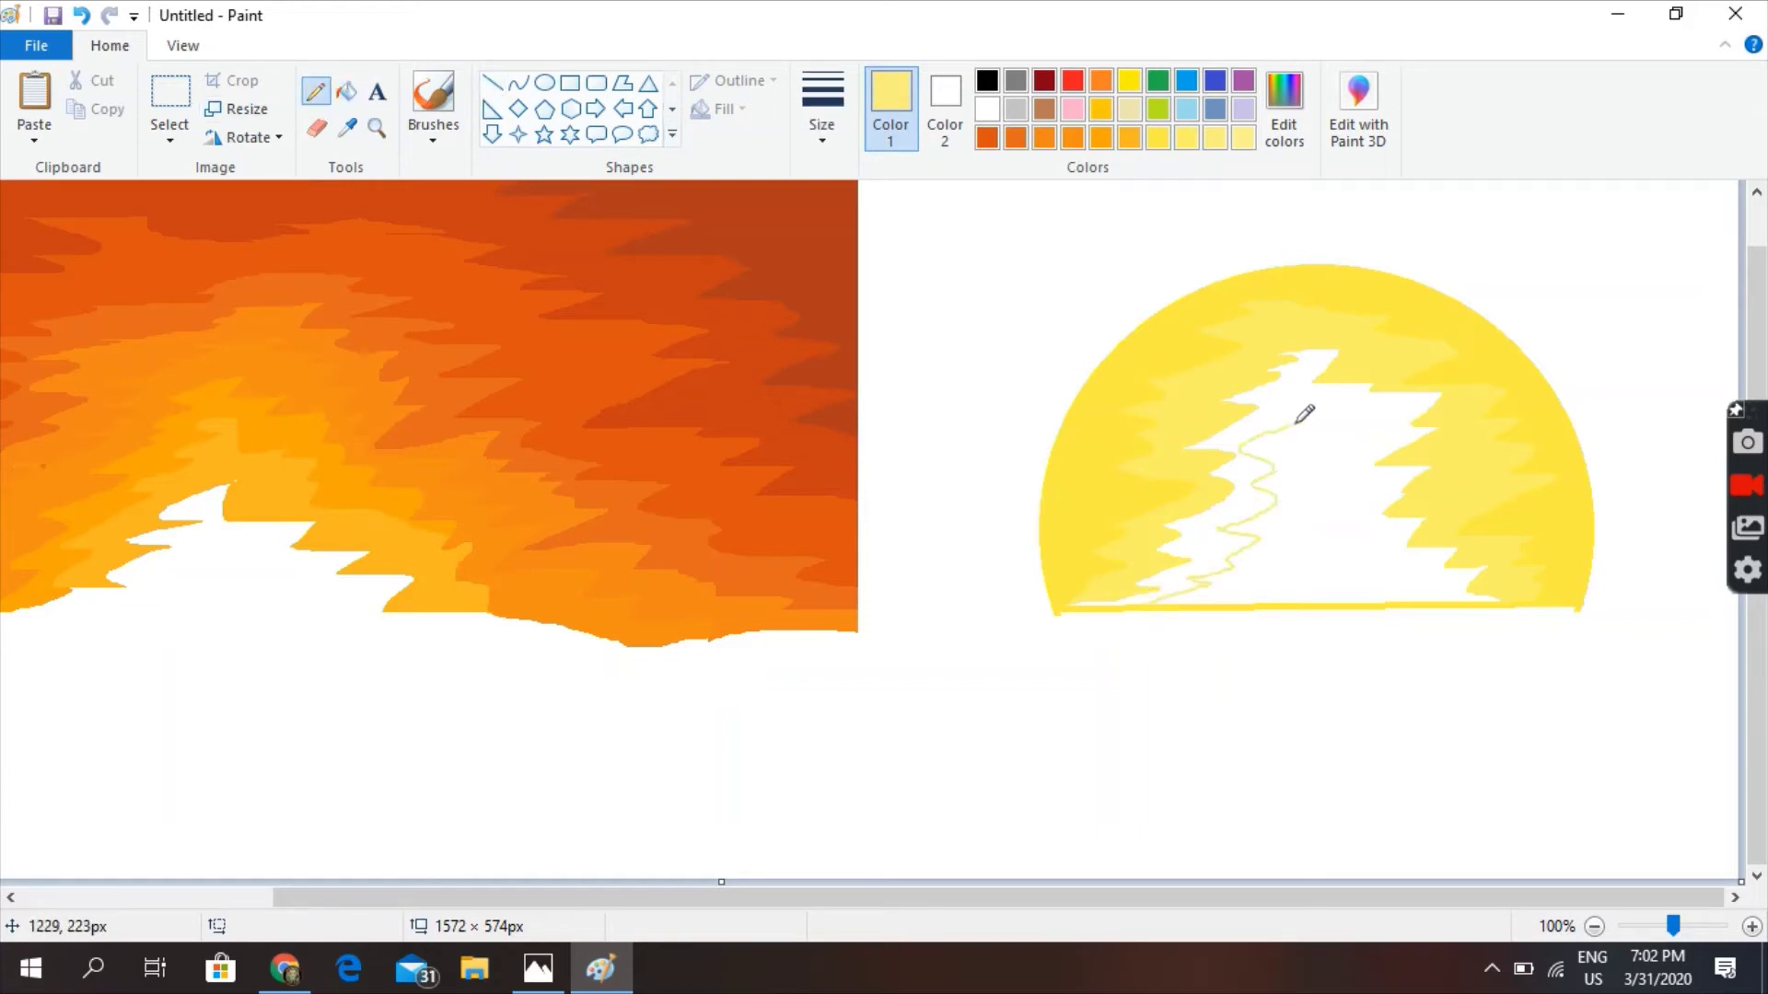
pyautogui.moveTo(1378, 563); pyautogui.dragTo(1429, 586)
pyautogui.click(346, 91)
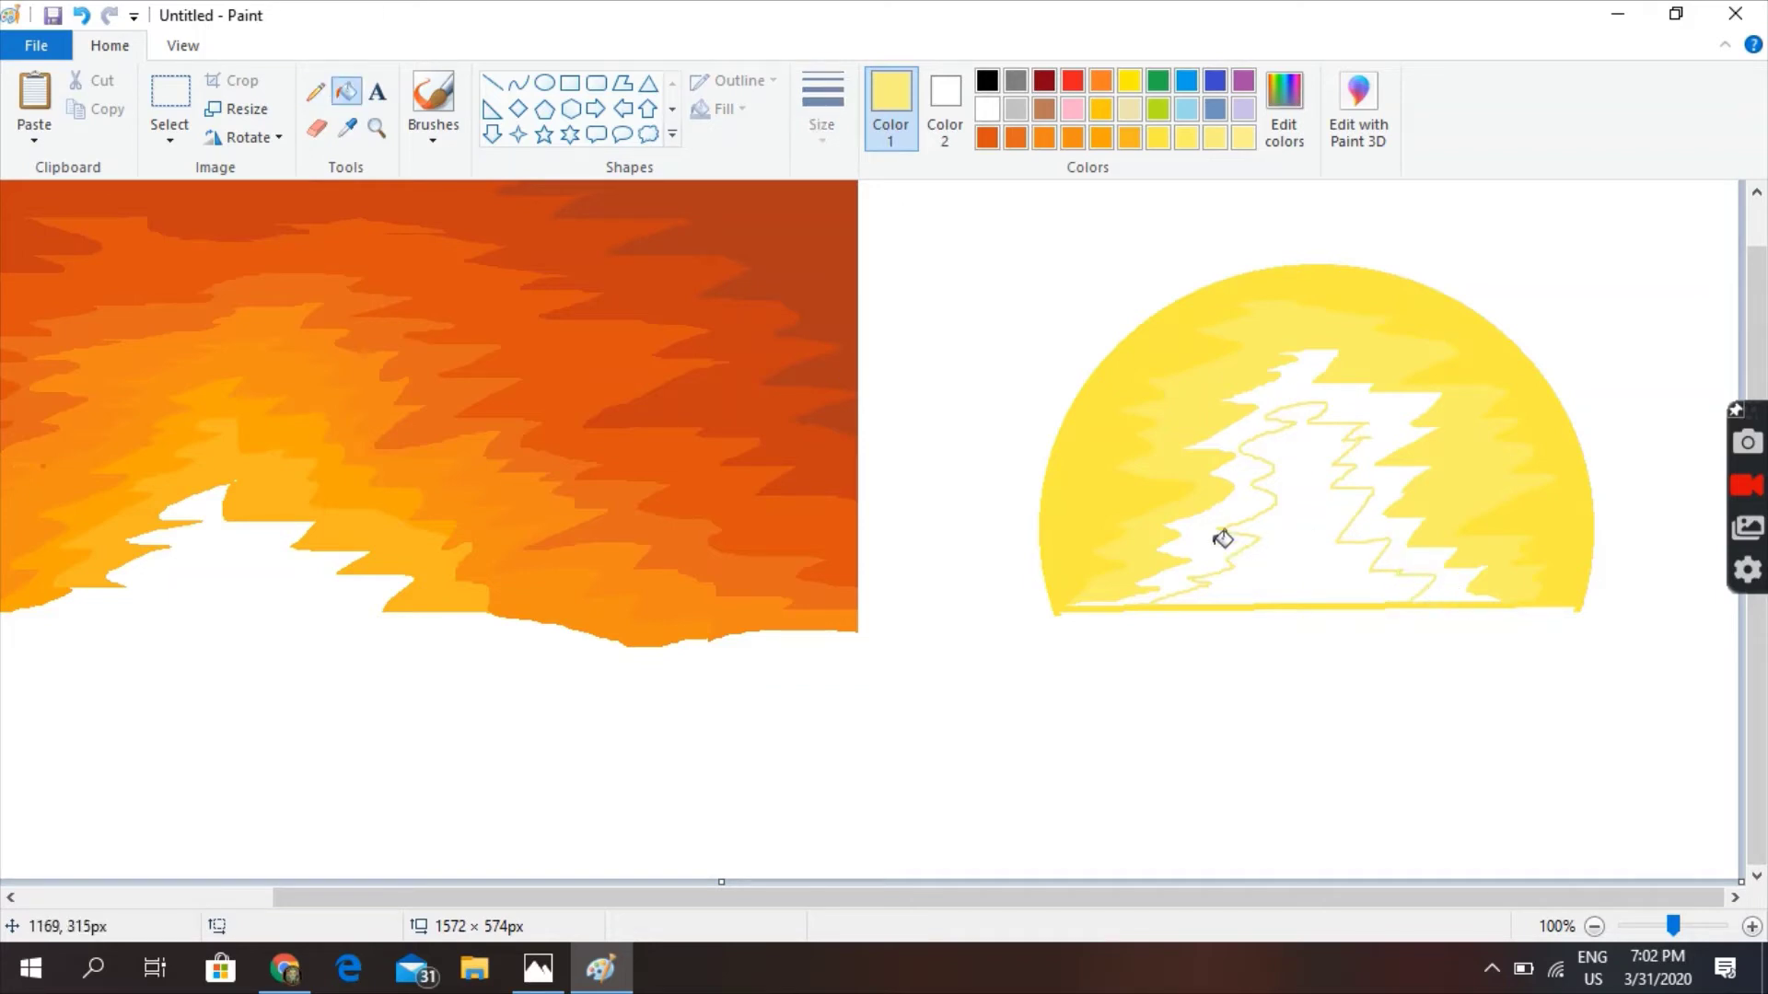
pyautogui.click(1234, 542)
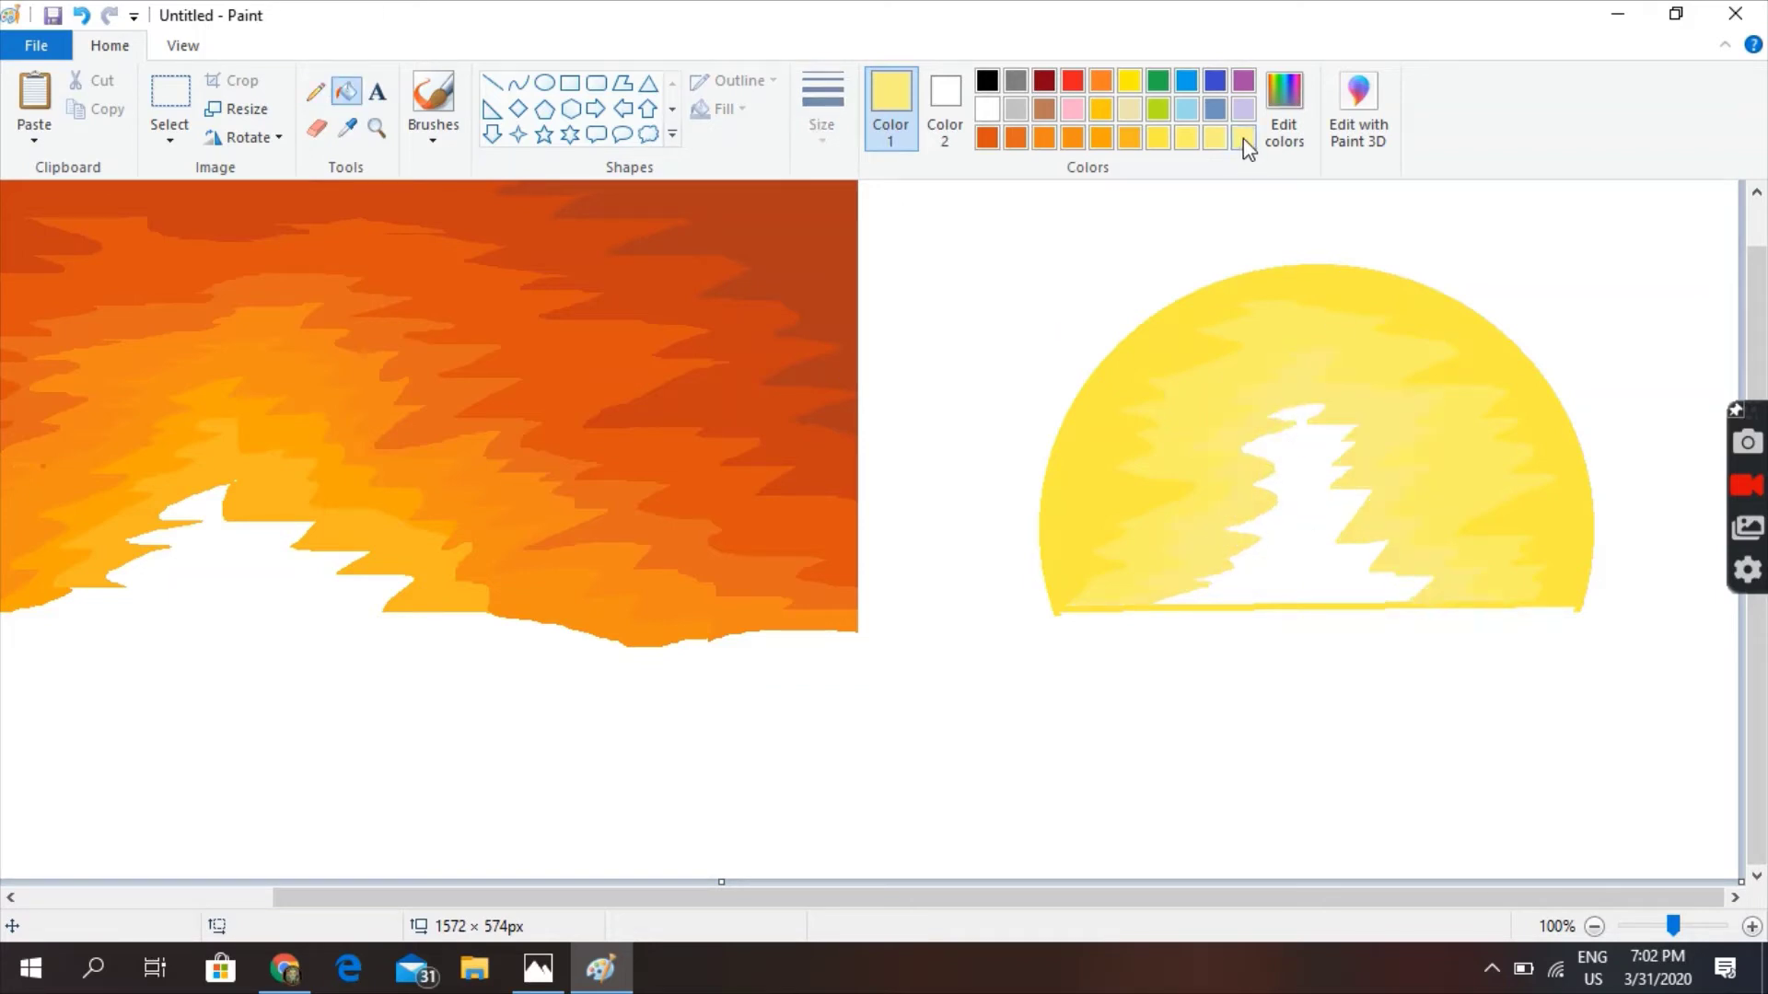
# Fill the remaining white center of the sun with pale yellow, completing its innermost jagged area
pyautogui.click(315, 91)
pyautogui.click(346, 91)
pyautogui.click(1317, 548)
# Mix an even paler yellow and add a small jagged highlight near the base of the sun's center
pyautogui.click(1284, 109)
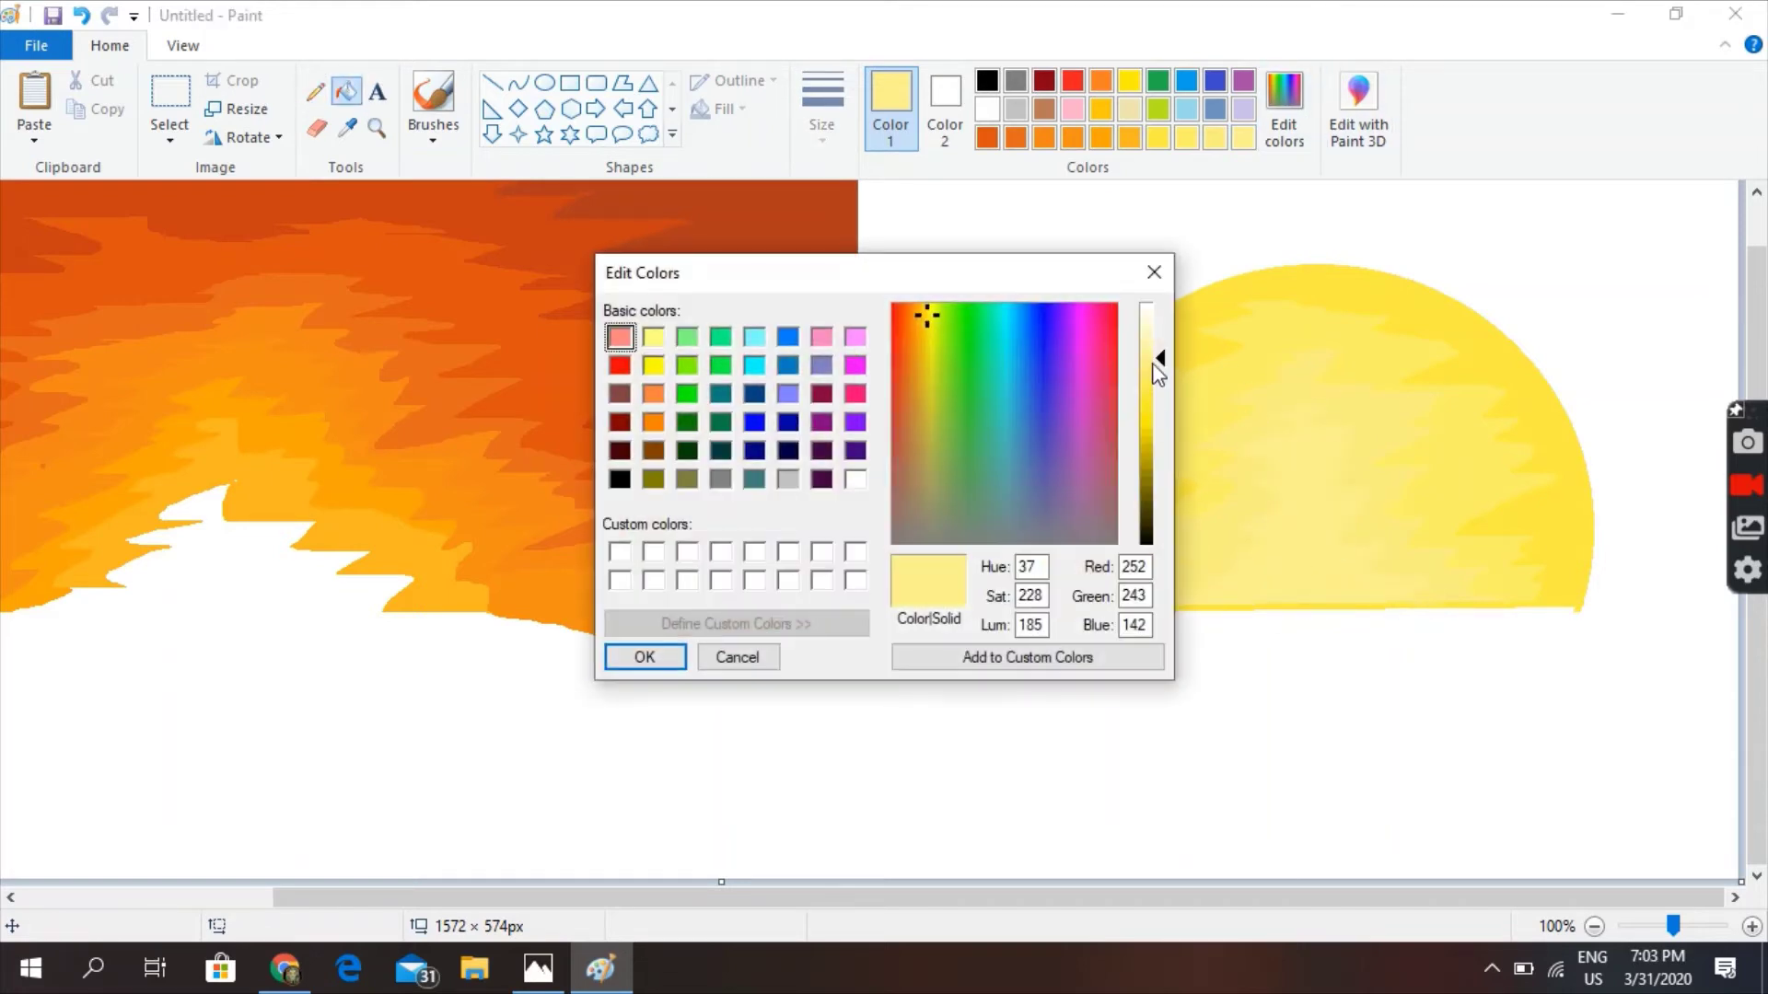
pyautogui.click(655, 661)
pyautogui.click(322, 92)
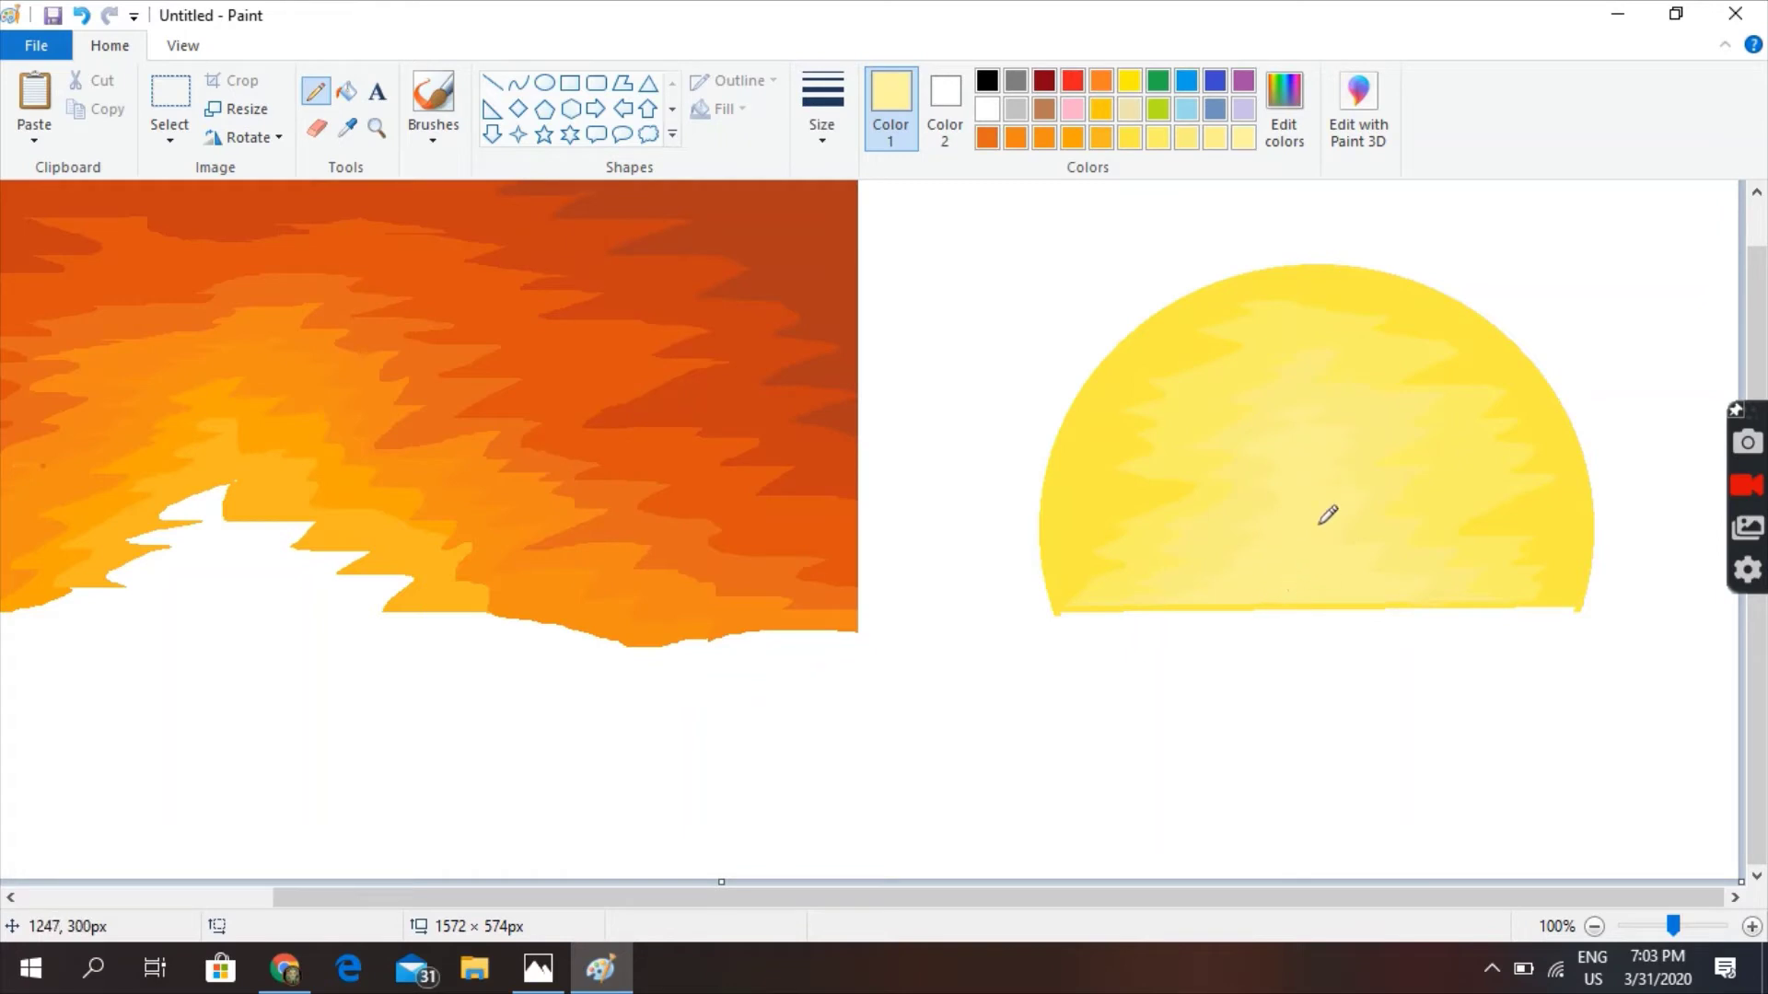
pyautogui.click(346, 91)
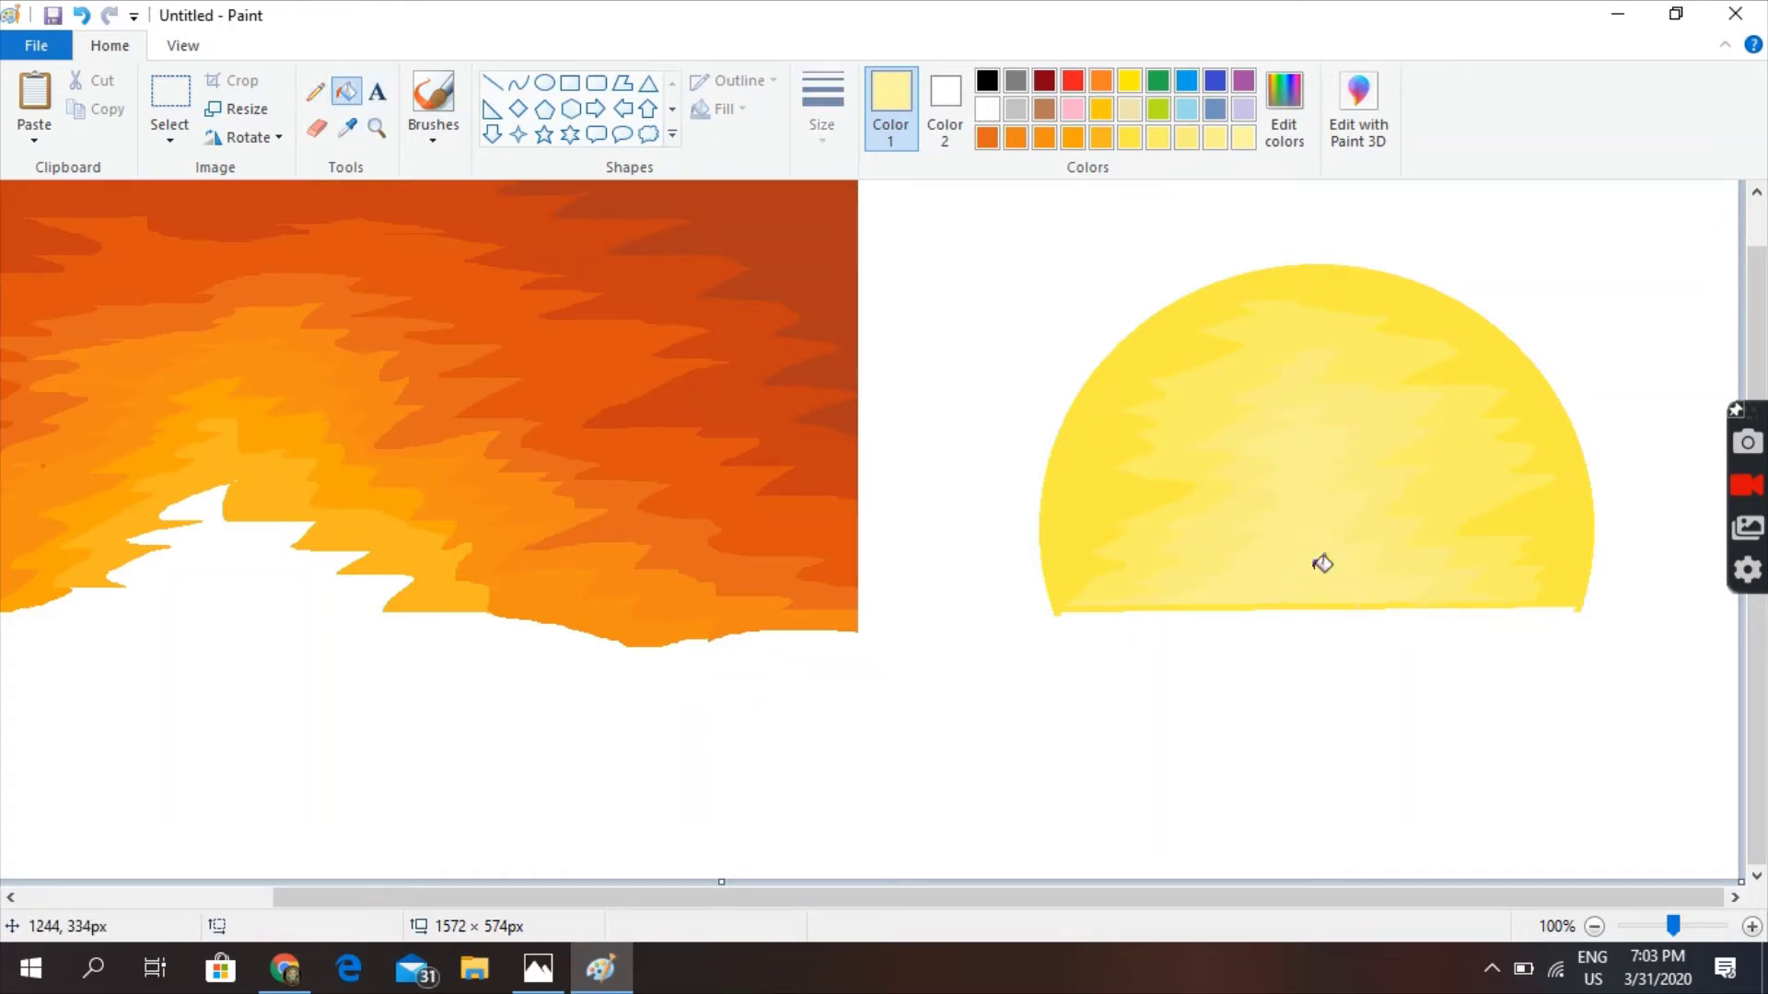
# Select the whole sun with a rectangular selection and move it onto the sky painting
pyautogui.moveTo(1396, 896); pyautogui.dragTo(1437, 896)
pyautogui.moveTo(1014, 898); pyautogui.dragTo(1003, 897)
pyautogui.click(170, 101)
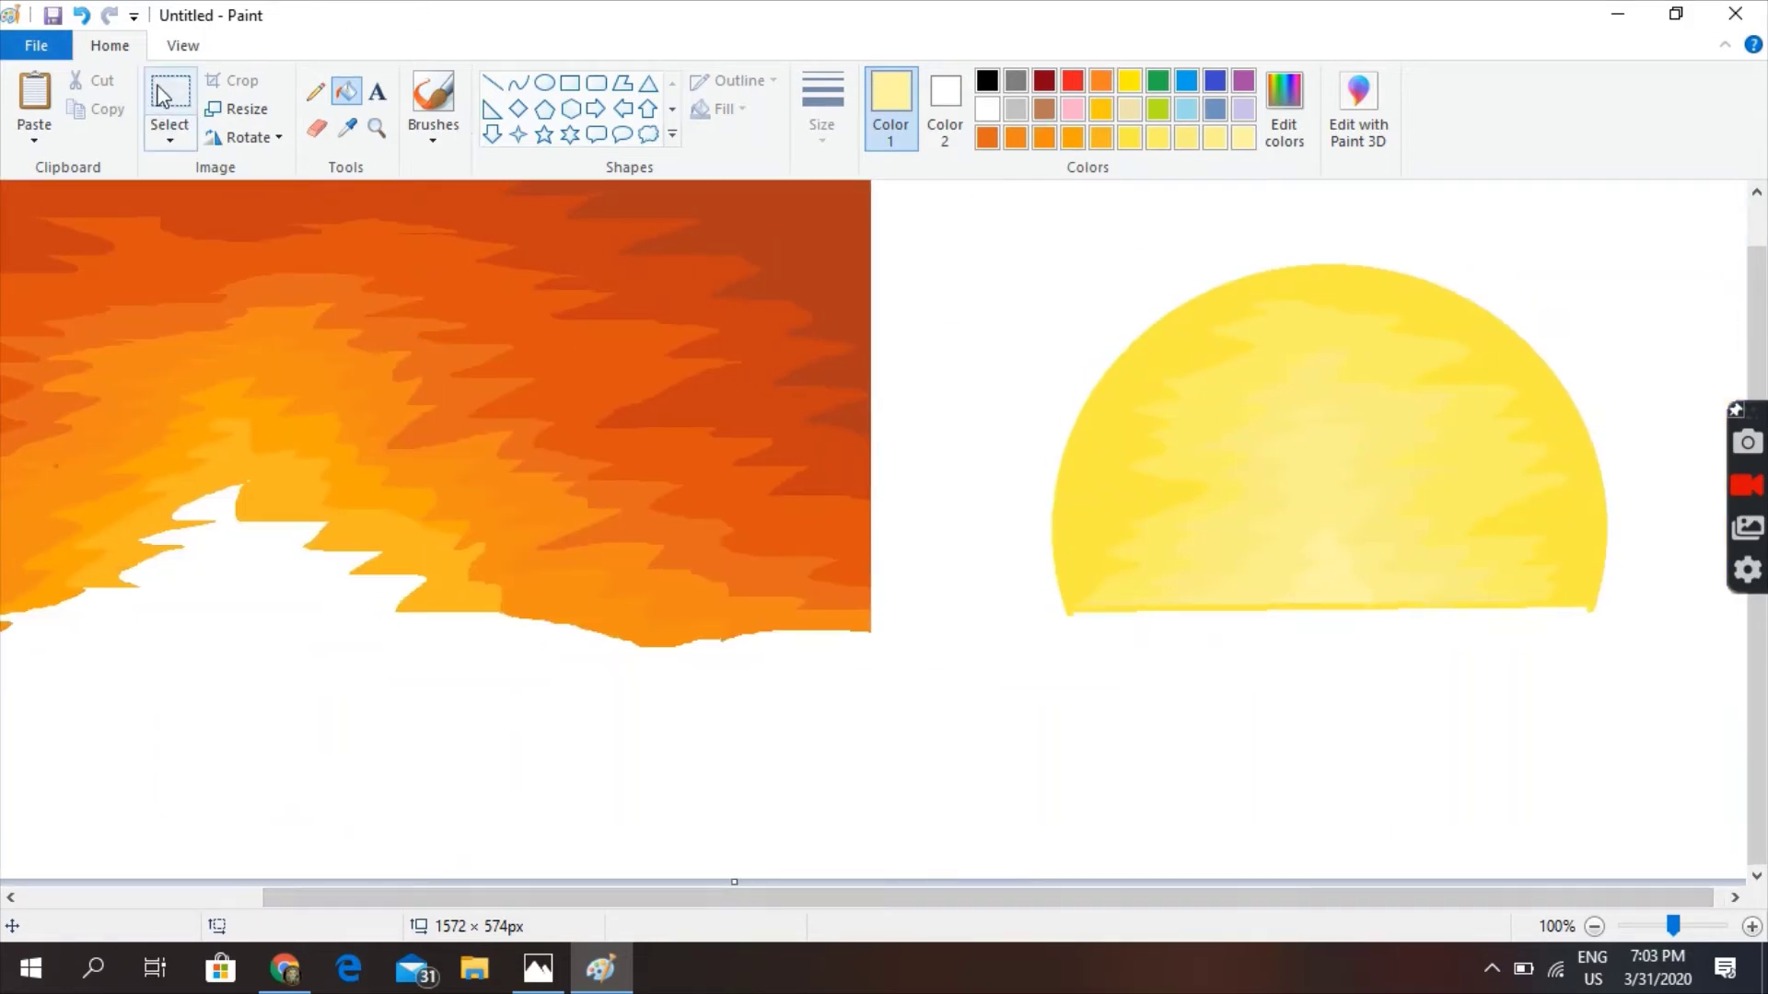
pyautogui.moveTo(1003, 230); pyautogui.dragTo(1681, 680)
pyautogui.moveTo(1401, 445); pyautogui.dragTo(423, 423)
# Make the selection's white background transparent and place the sun over the white gap in the middle of the sky's lower edge
pyautogui.click(169, 138)
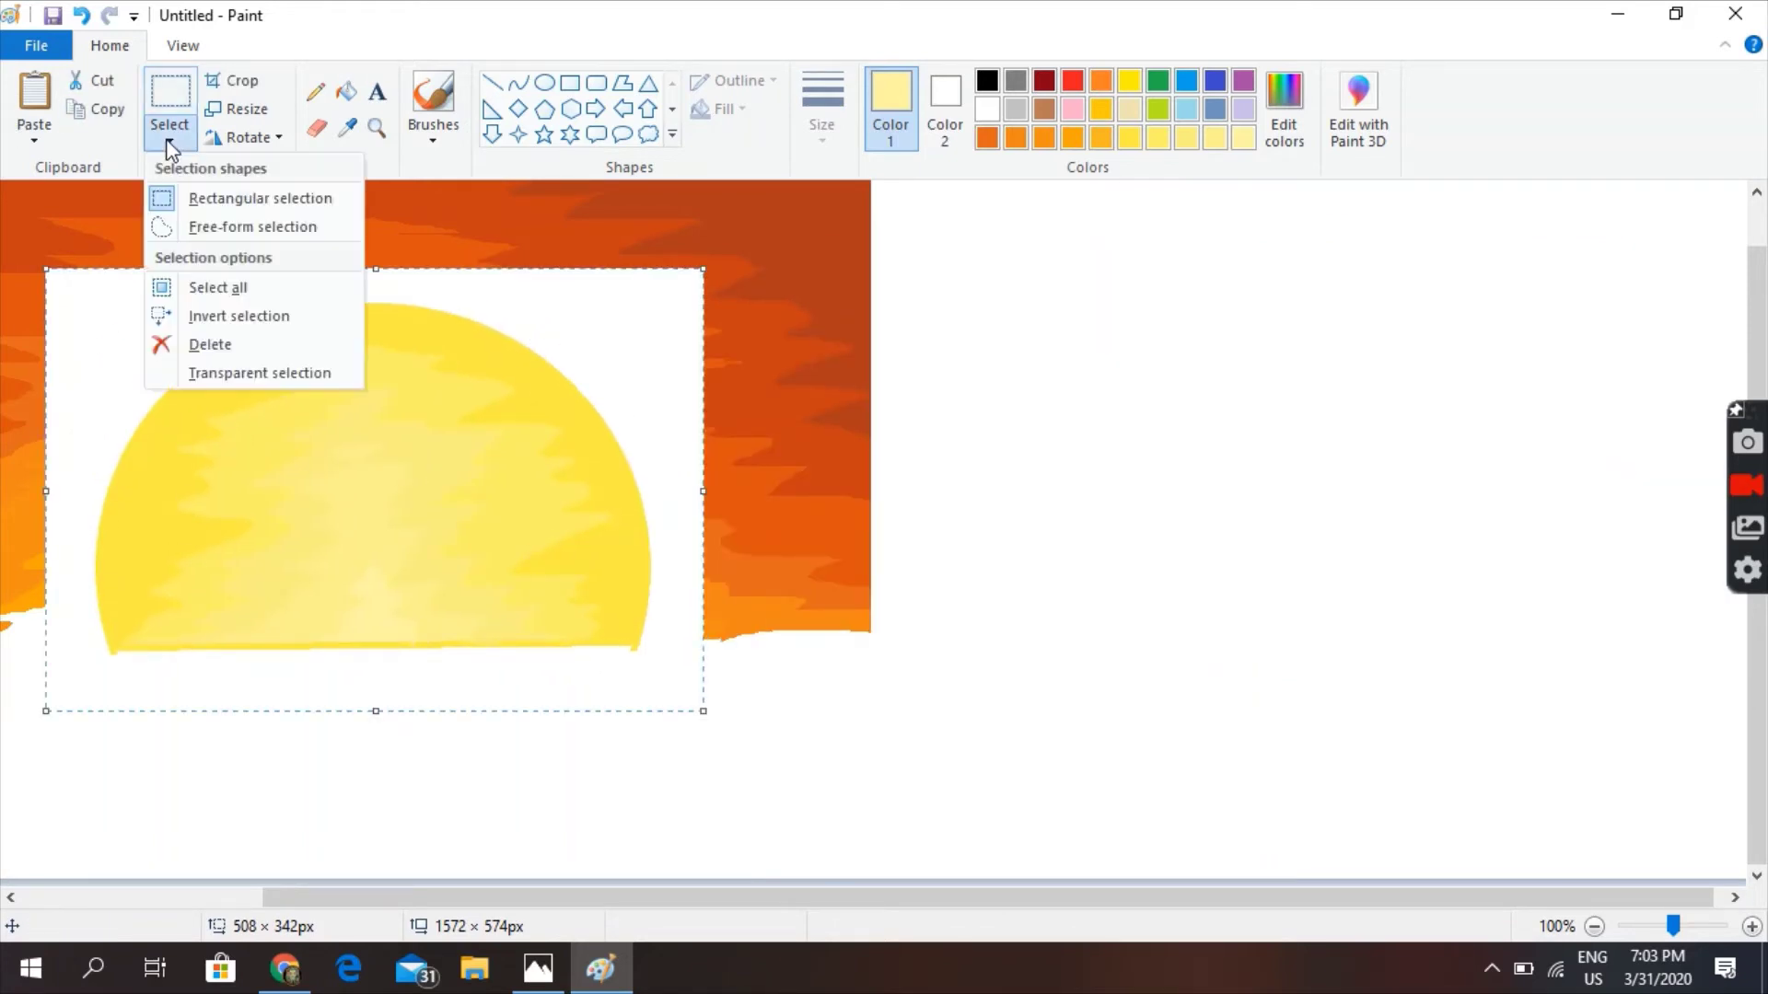
pyautogui.click(219, 372)
pyautogui.moveTo(422, 442); pyautogui.dragTo(370, 444)
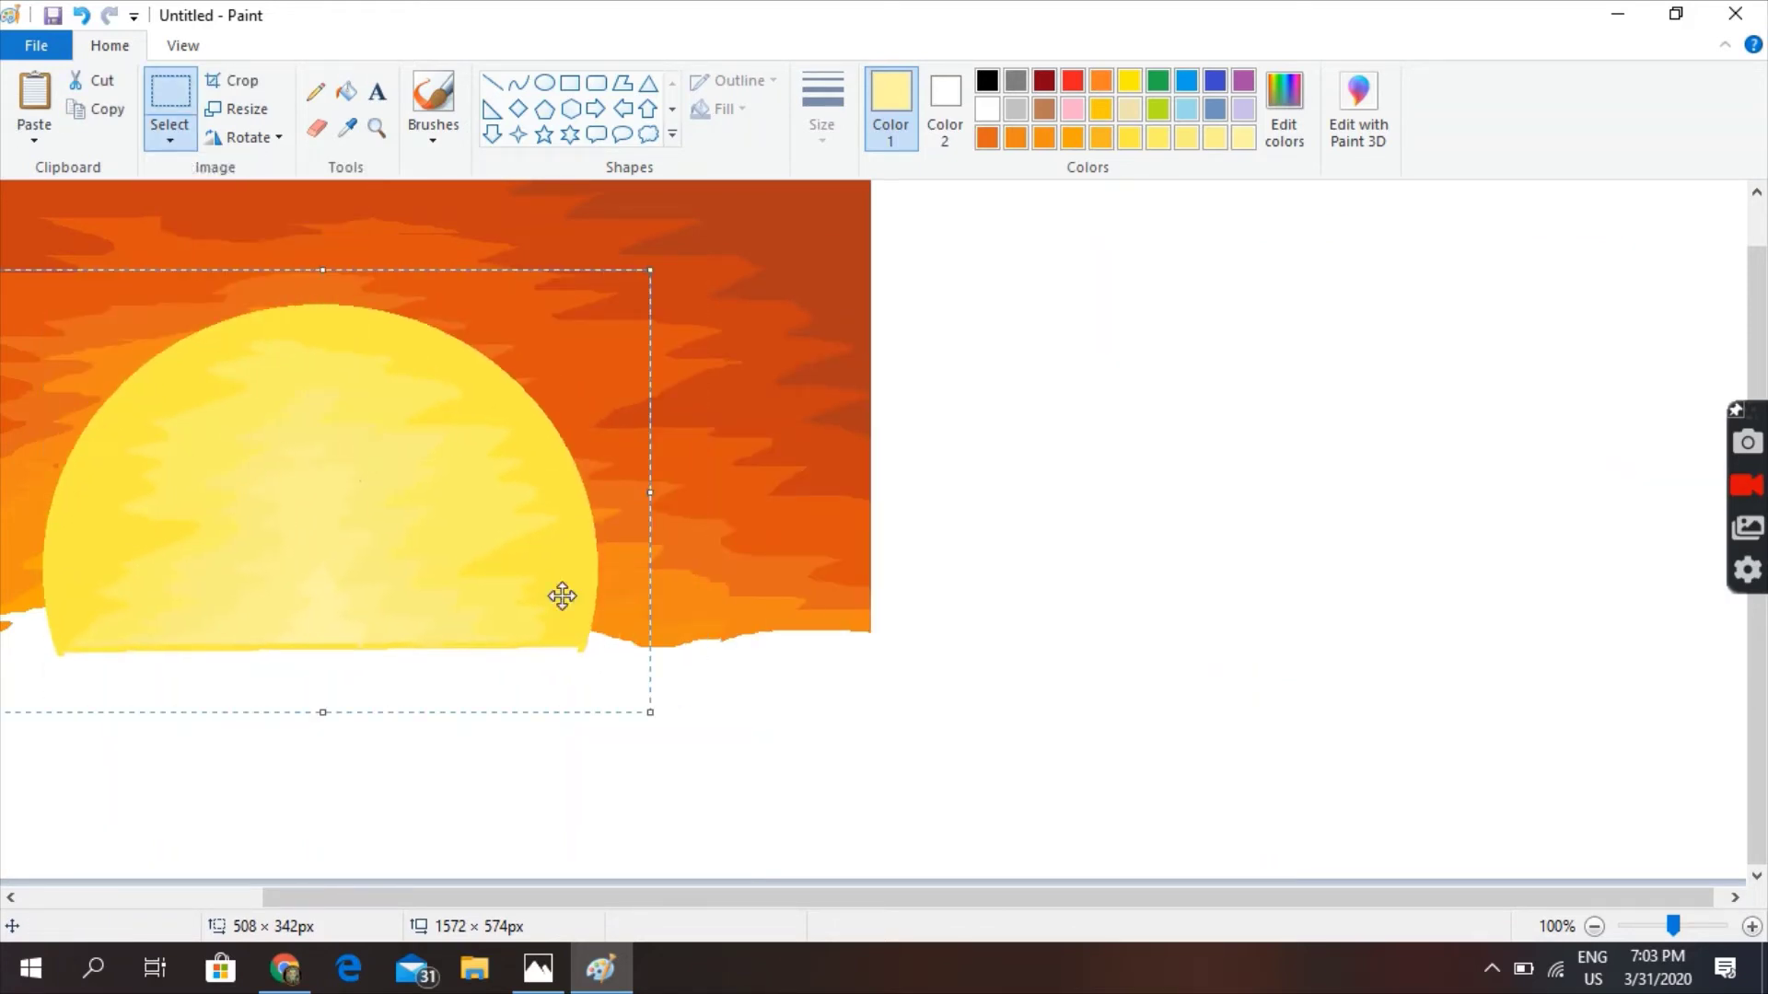
pyautogui.moveTo(989, 899); pyautogui.dragTo(749, 898)
pyautogui.moveTo(553, 480); pyautogui.dragTo(663, 651)
pyautogui.click(1290, 576)
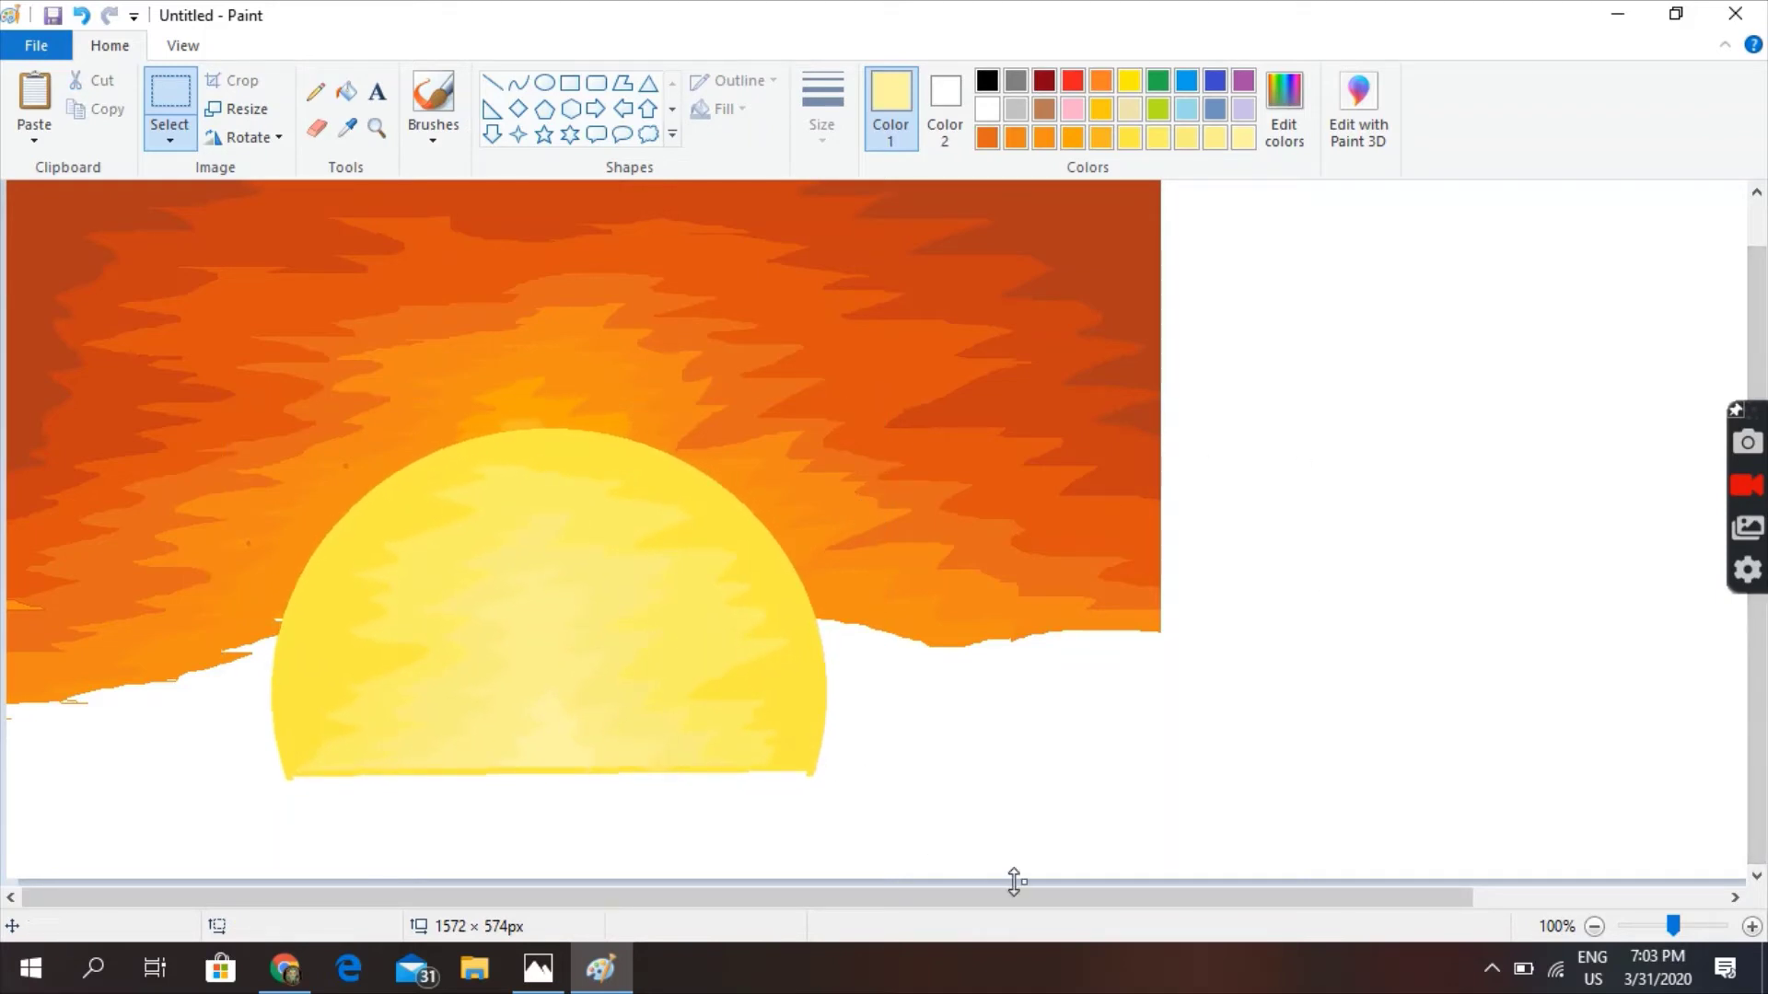
# Extend the canvas to 1572 × 604 px and draw wavy horizon lines on both sides of the sun in the sky's sampled orange
pyautogui.moveTo(1022, 880); pyautogui.dragTo(1034, 931)
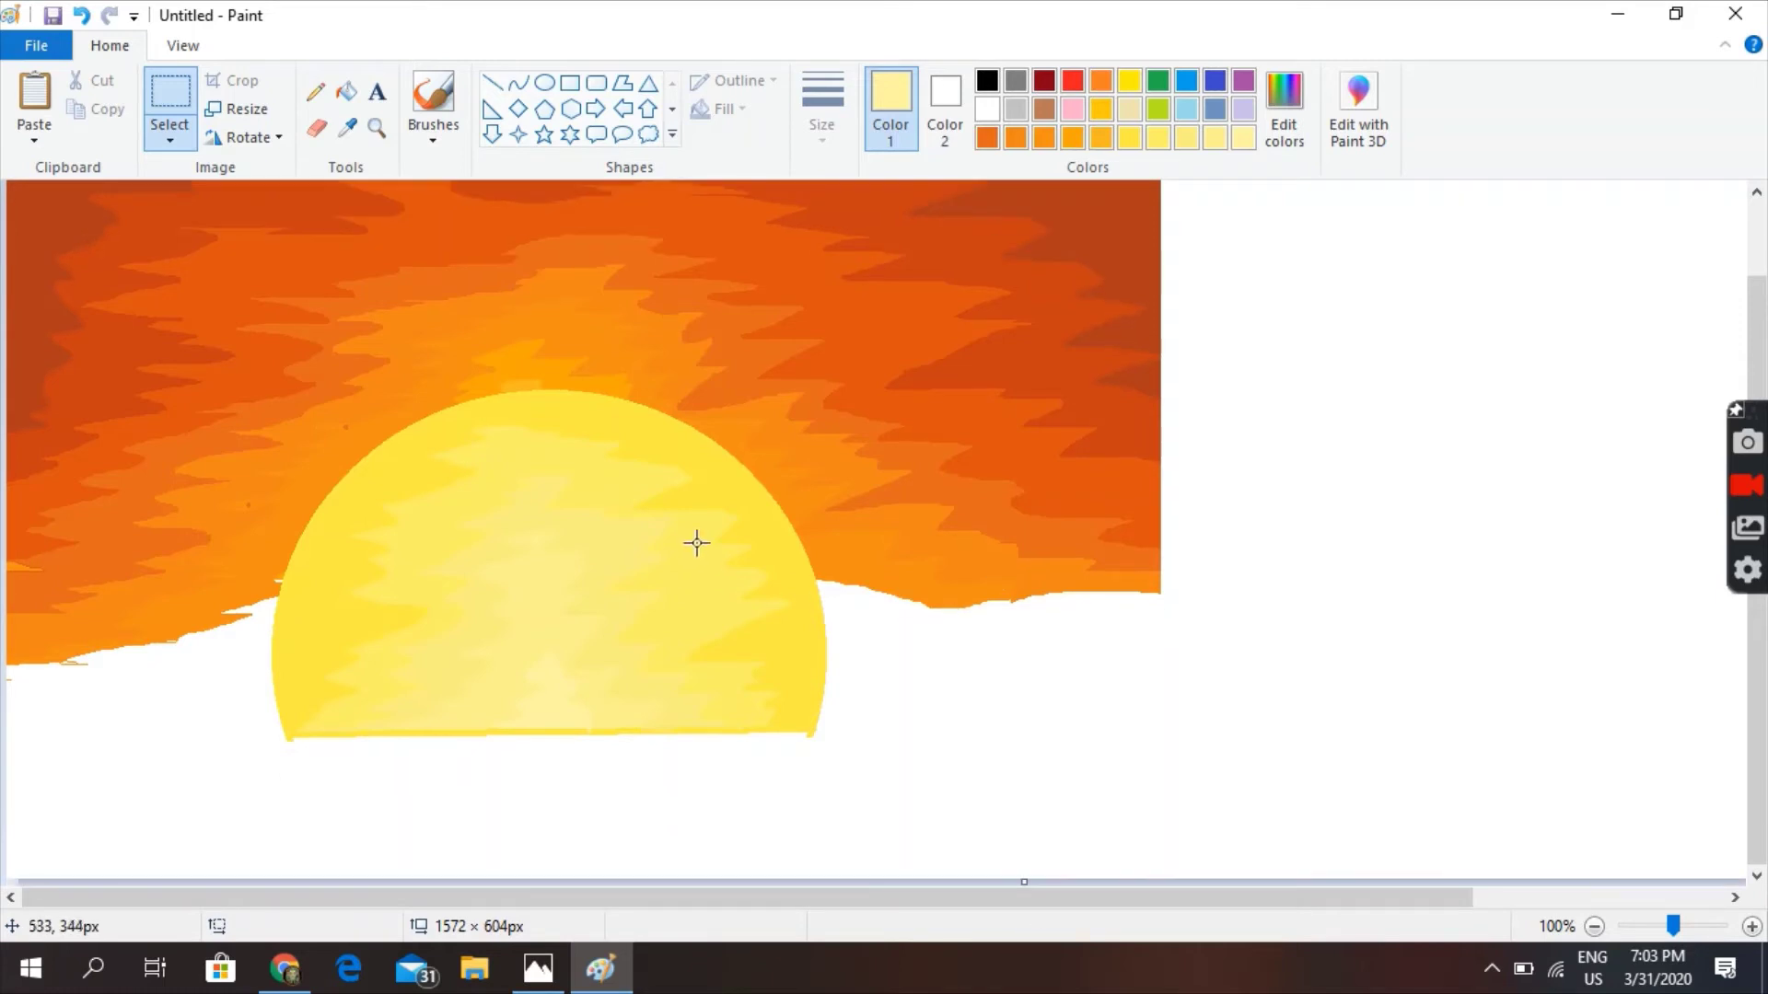
pyautogui.click(316, 91)
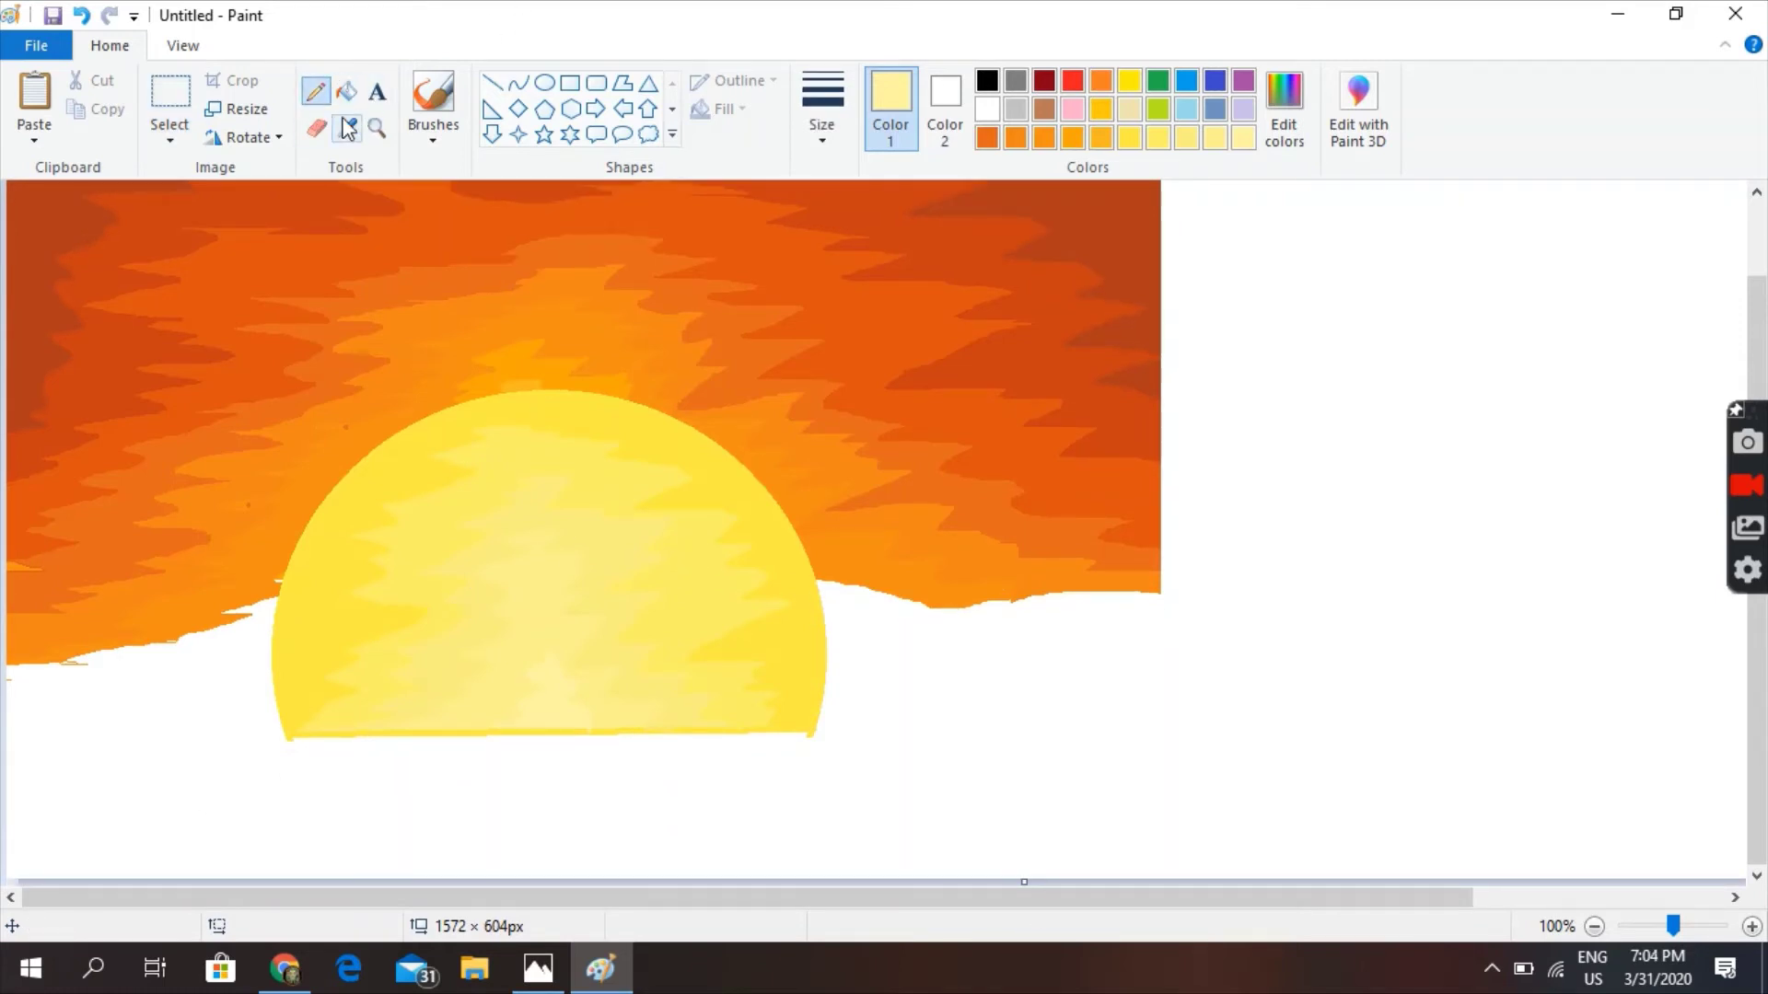
pyautogui.click(354, 116)
pyautogui.click(189, 606)
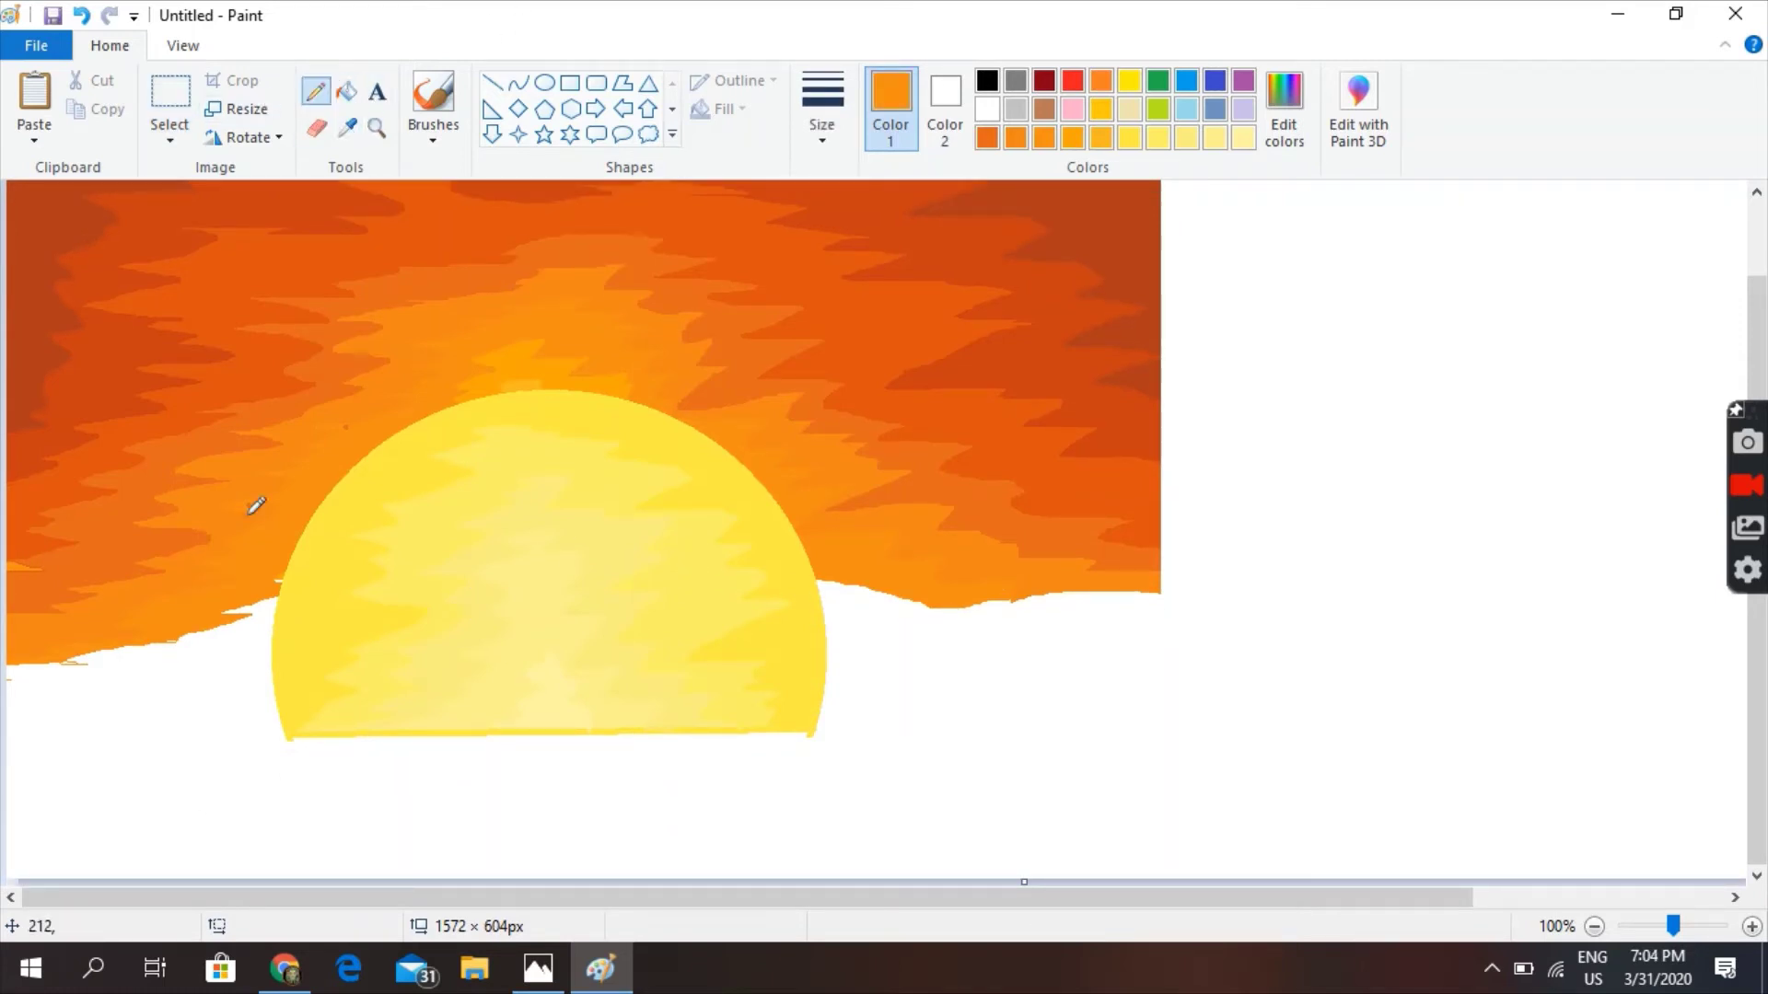
pyautogui.moveTo(20, 681); pyautogui.dragTo(232, 646)
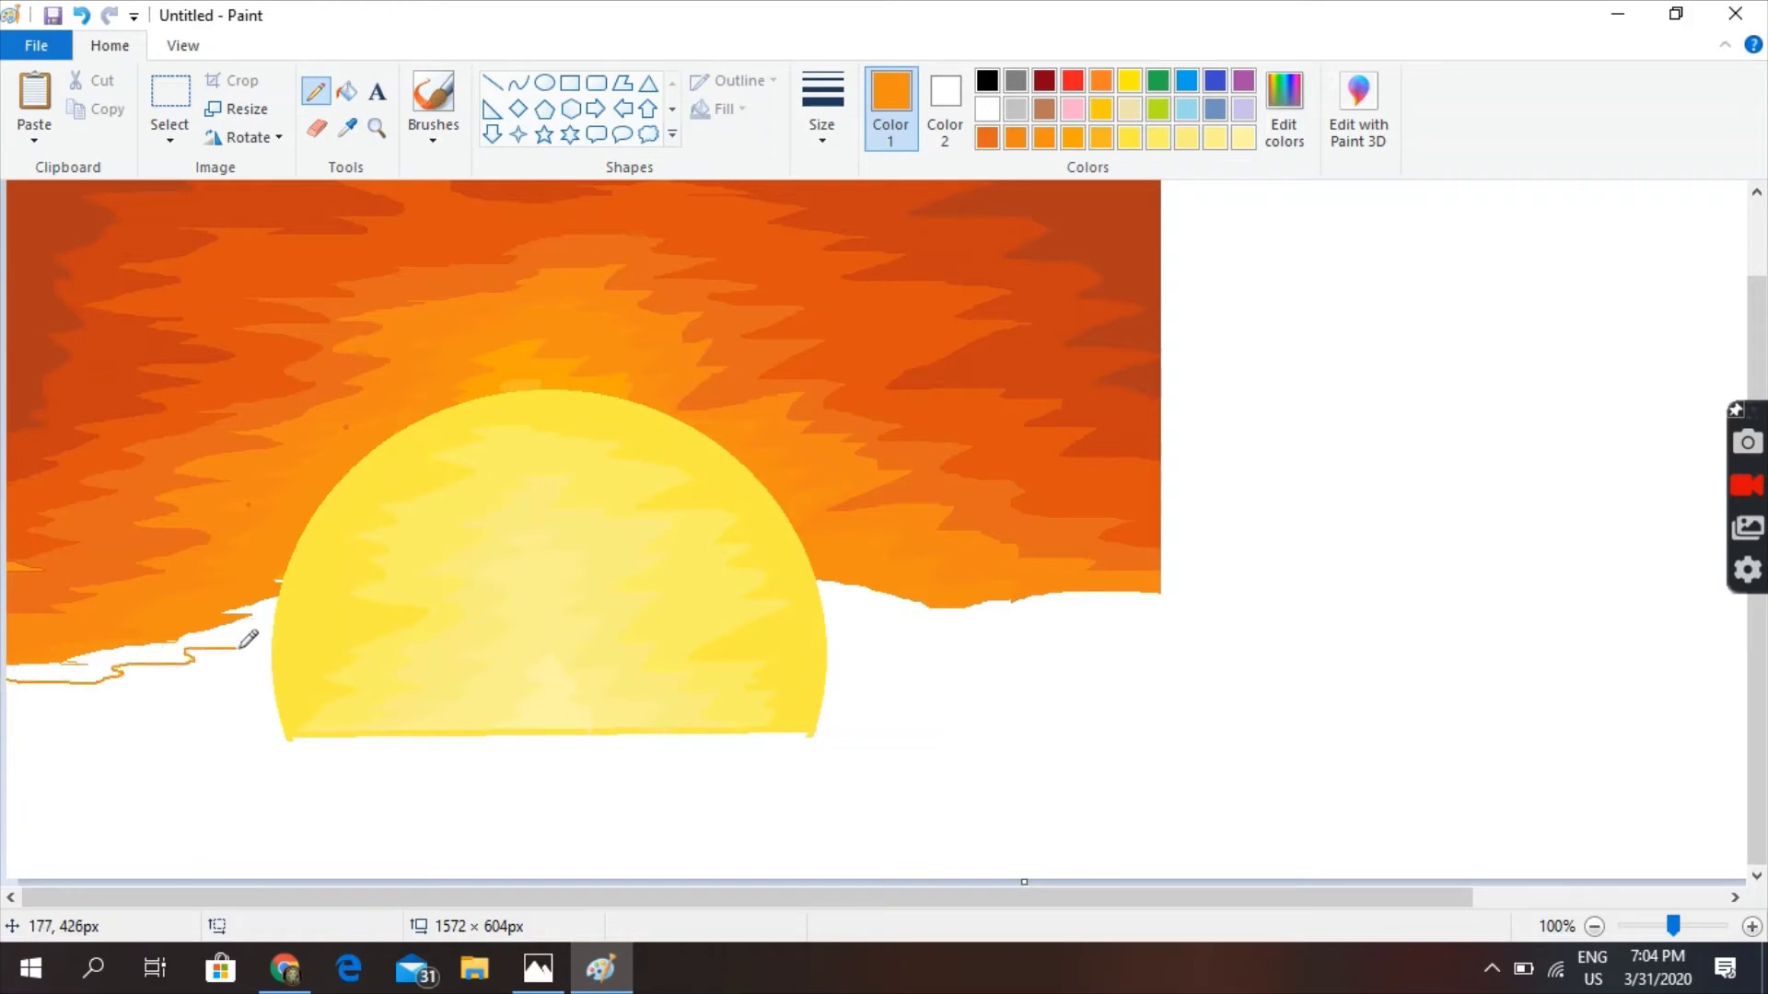
pyautogui.moveTo(884, 640); pyautogui.dragTo(1211, 623)
# Close the open end of the horizon outline and fill the gaps beneath the sky on both sides of the sun with orange
pyautogui.click(347, 91)
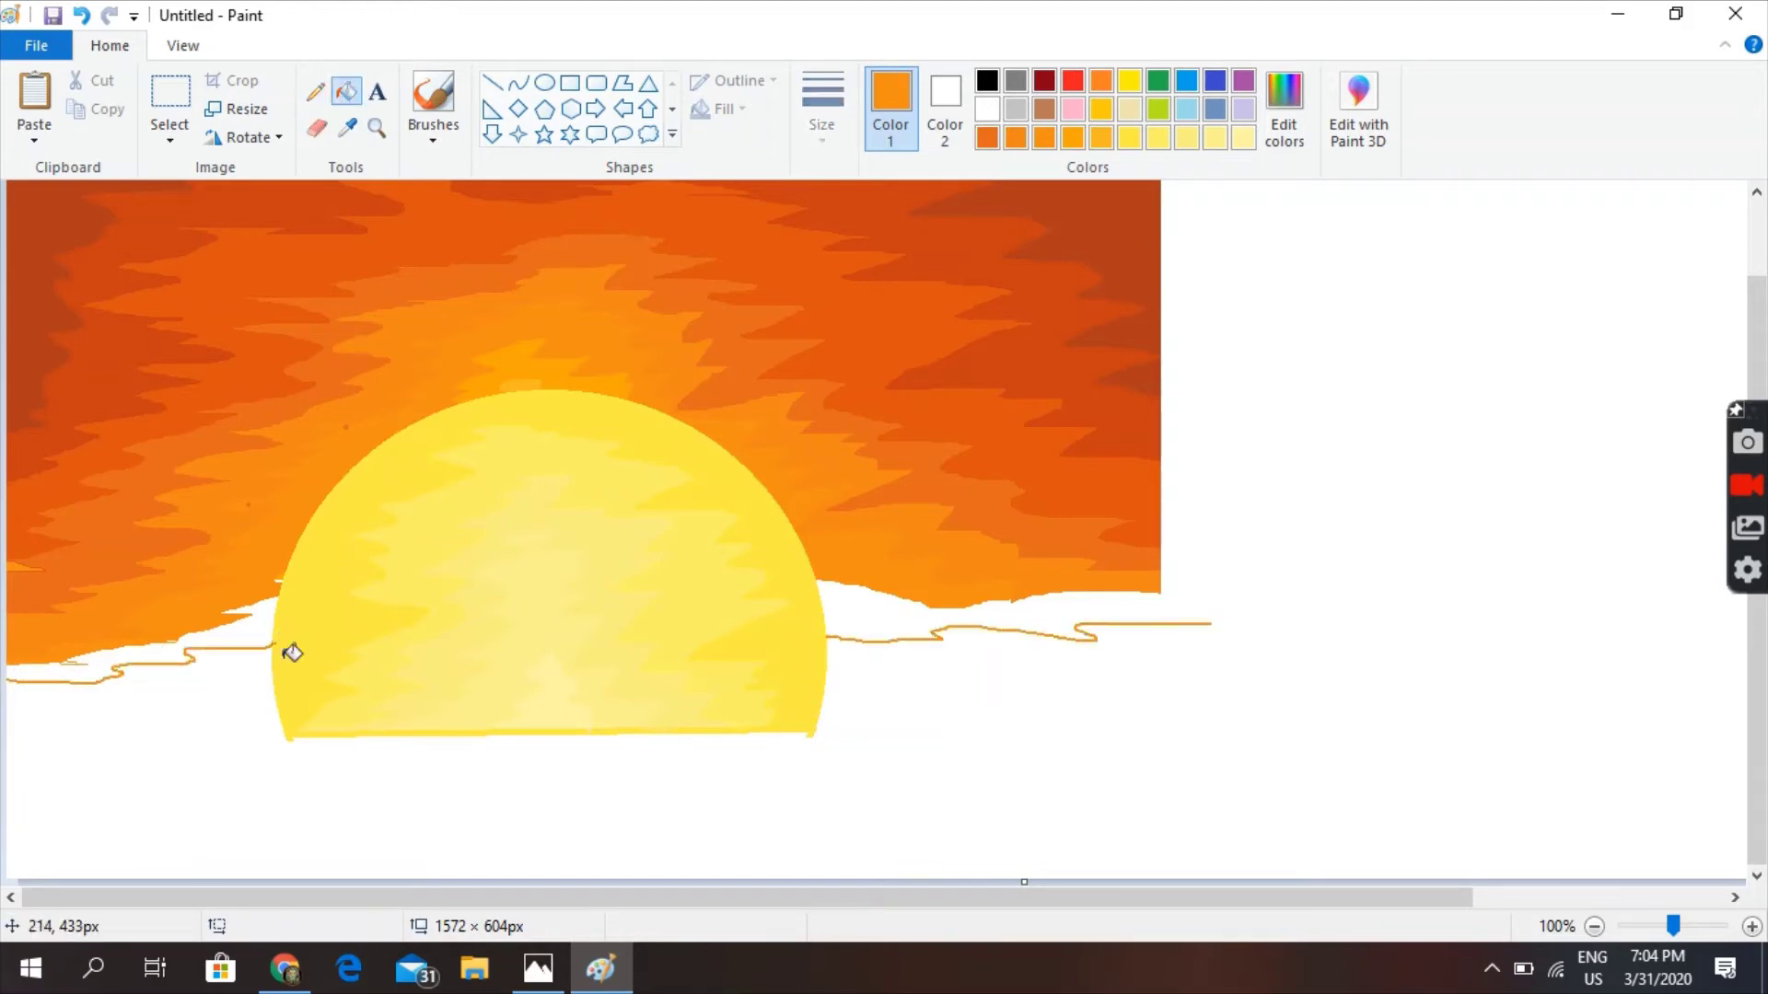
pyautogui.click(260, 631)
pyautogui.click(315, 91)
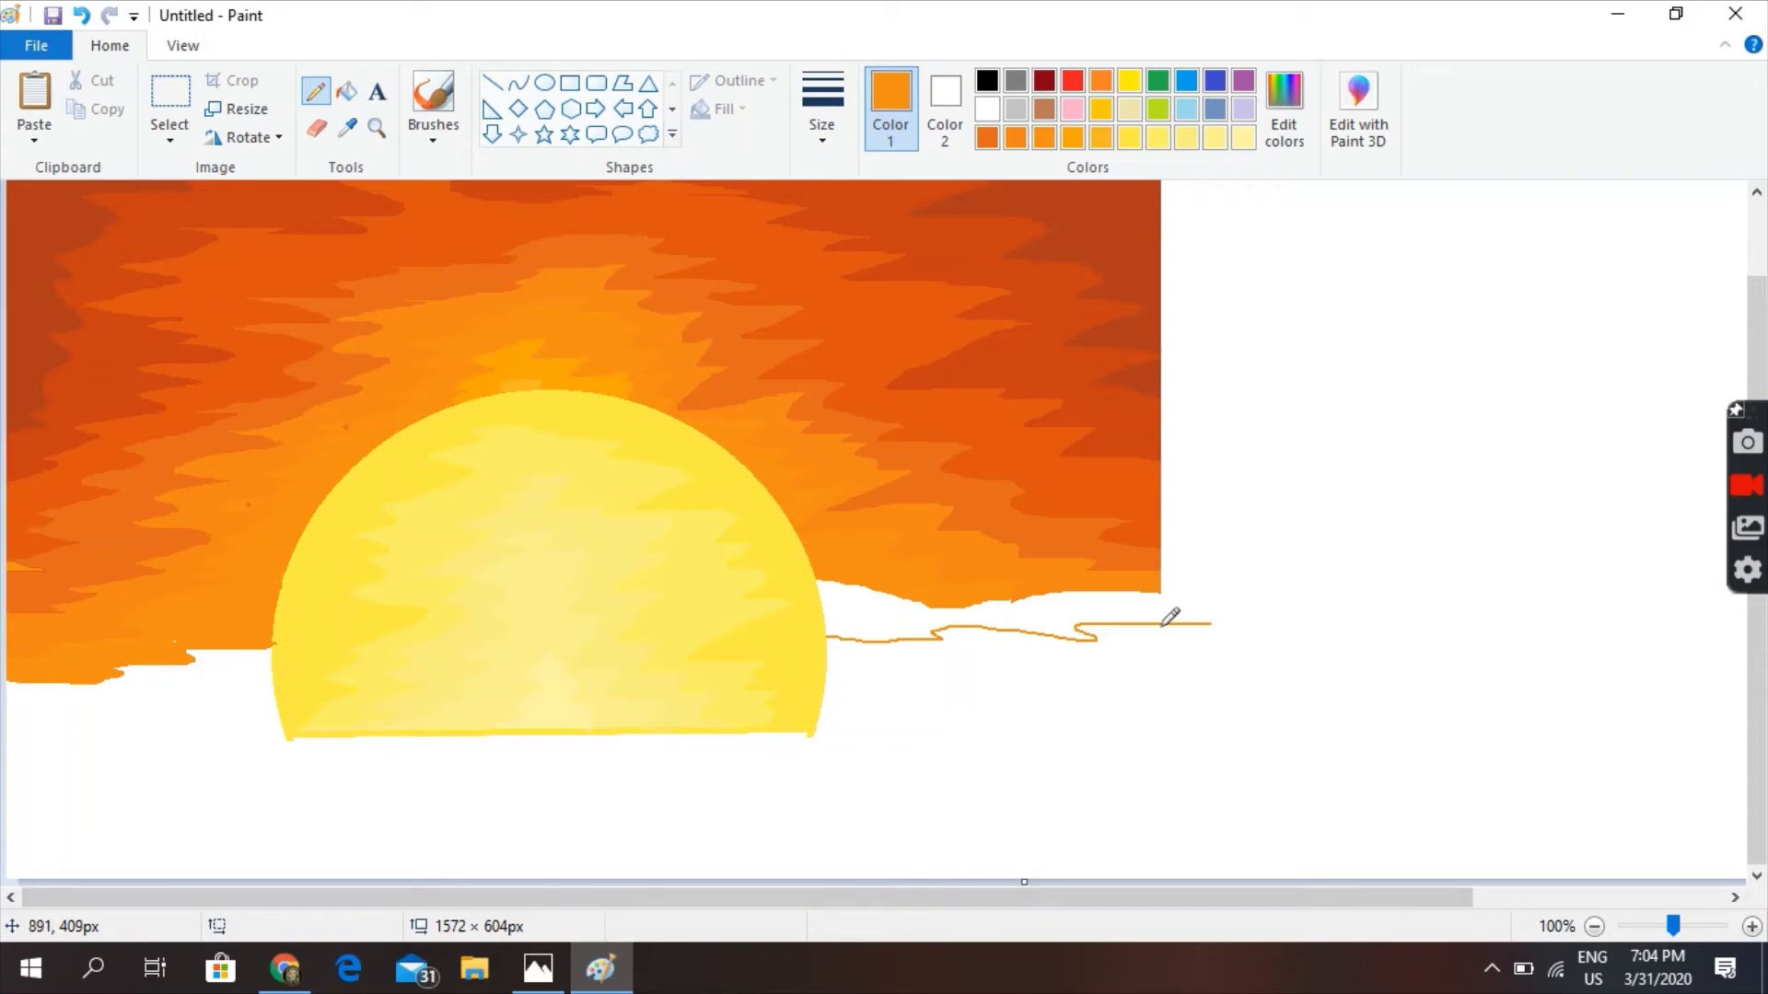
pyautogui.click(347, 92)
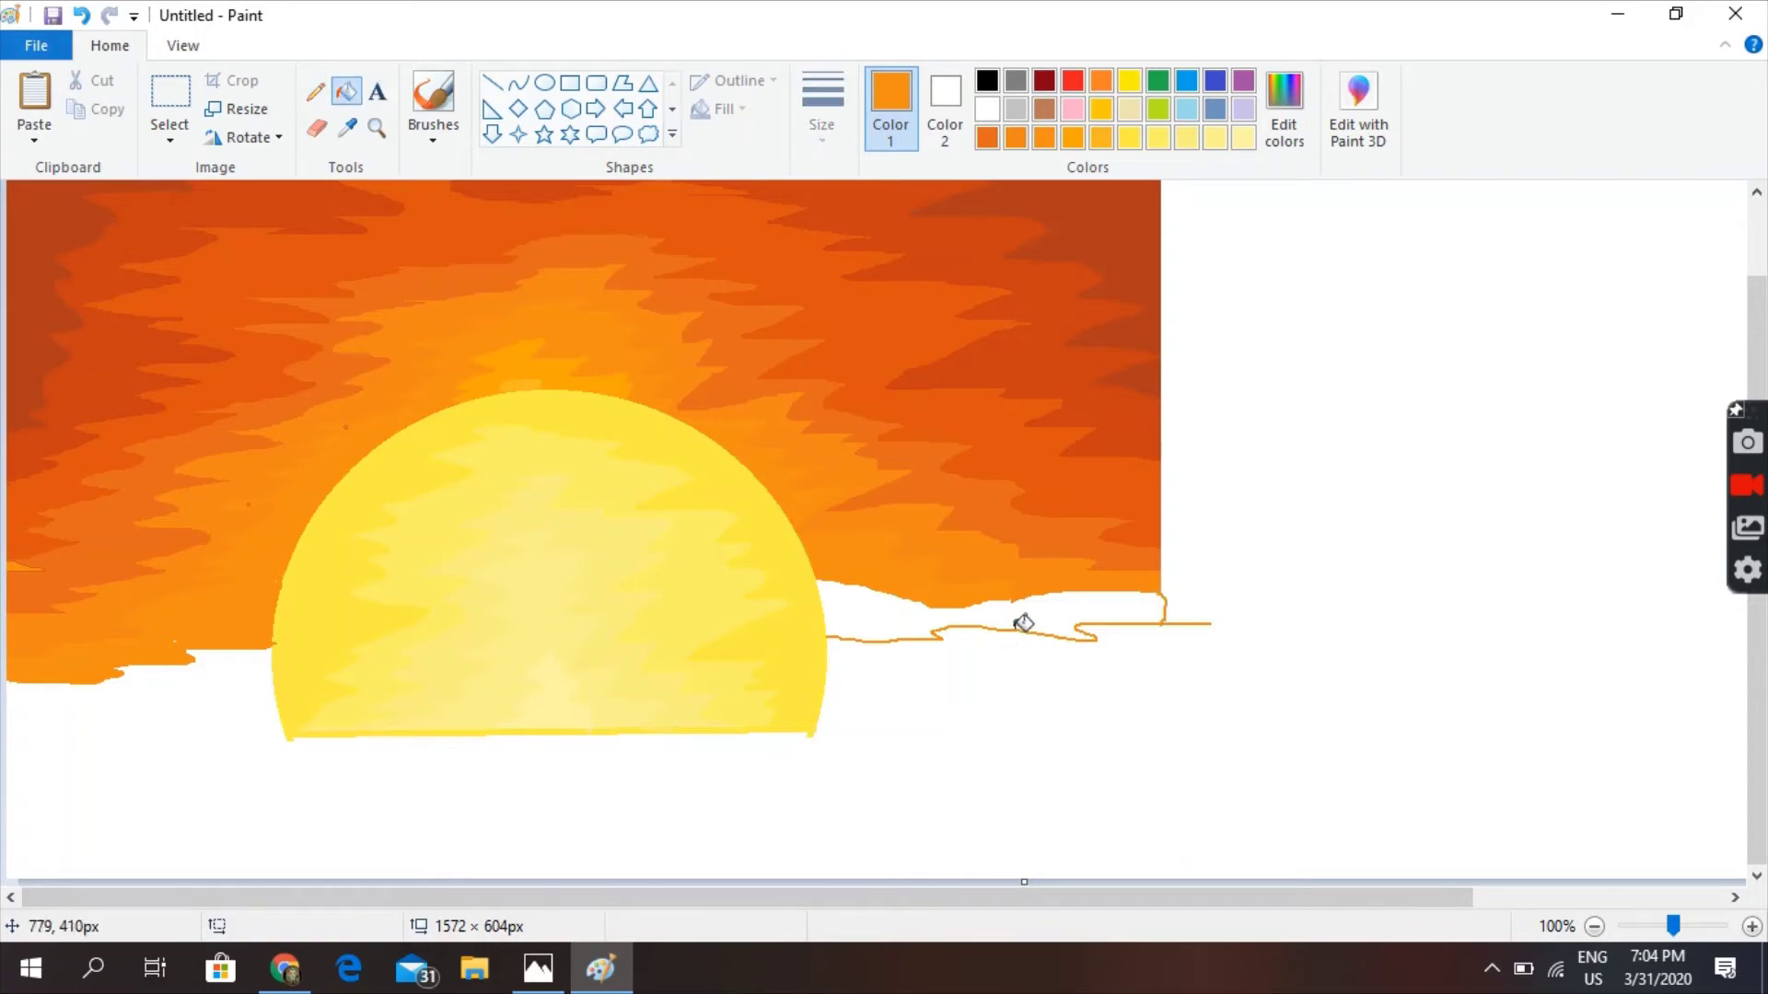
pyautogui.click(1007, 625)
# Select the 445 × 81 px part of the sun below the horizon and delete it
pyautogui.click(170, 92)
pyautogui.moveTo(838, 645); pyautogui.dragTo(264, 748)
pyautogui.rightClick(470, 734)
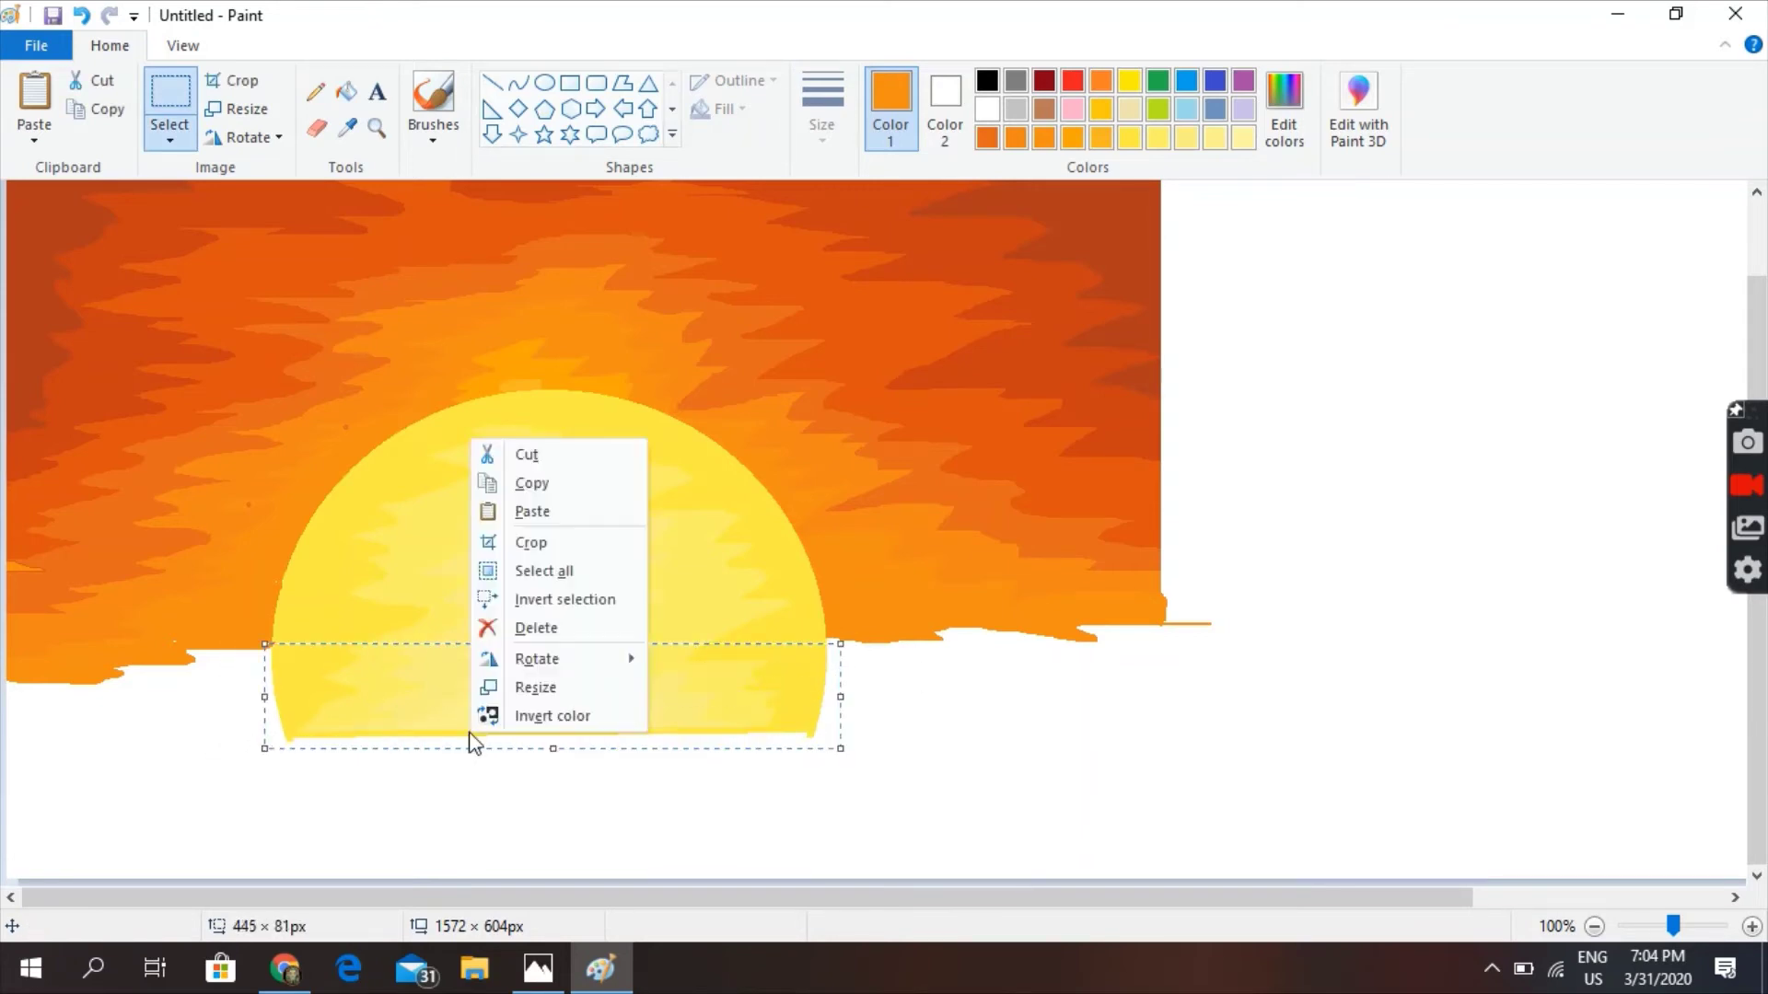
pyautogui.click(535, 627)
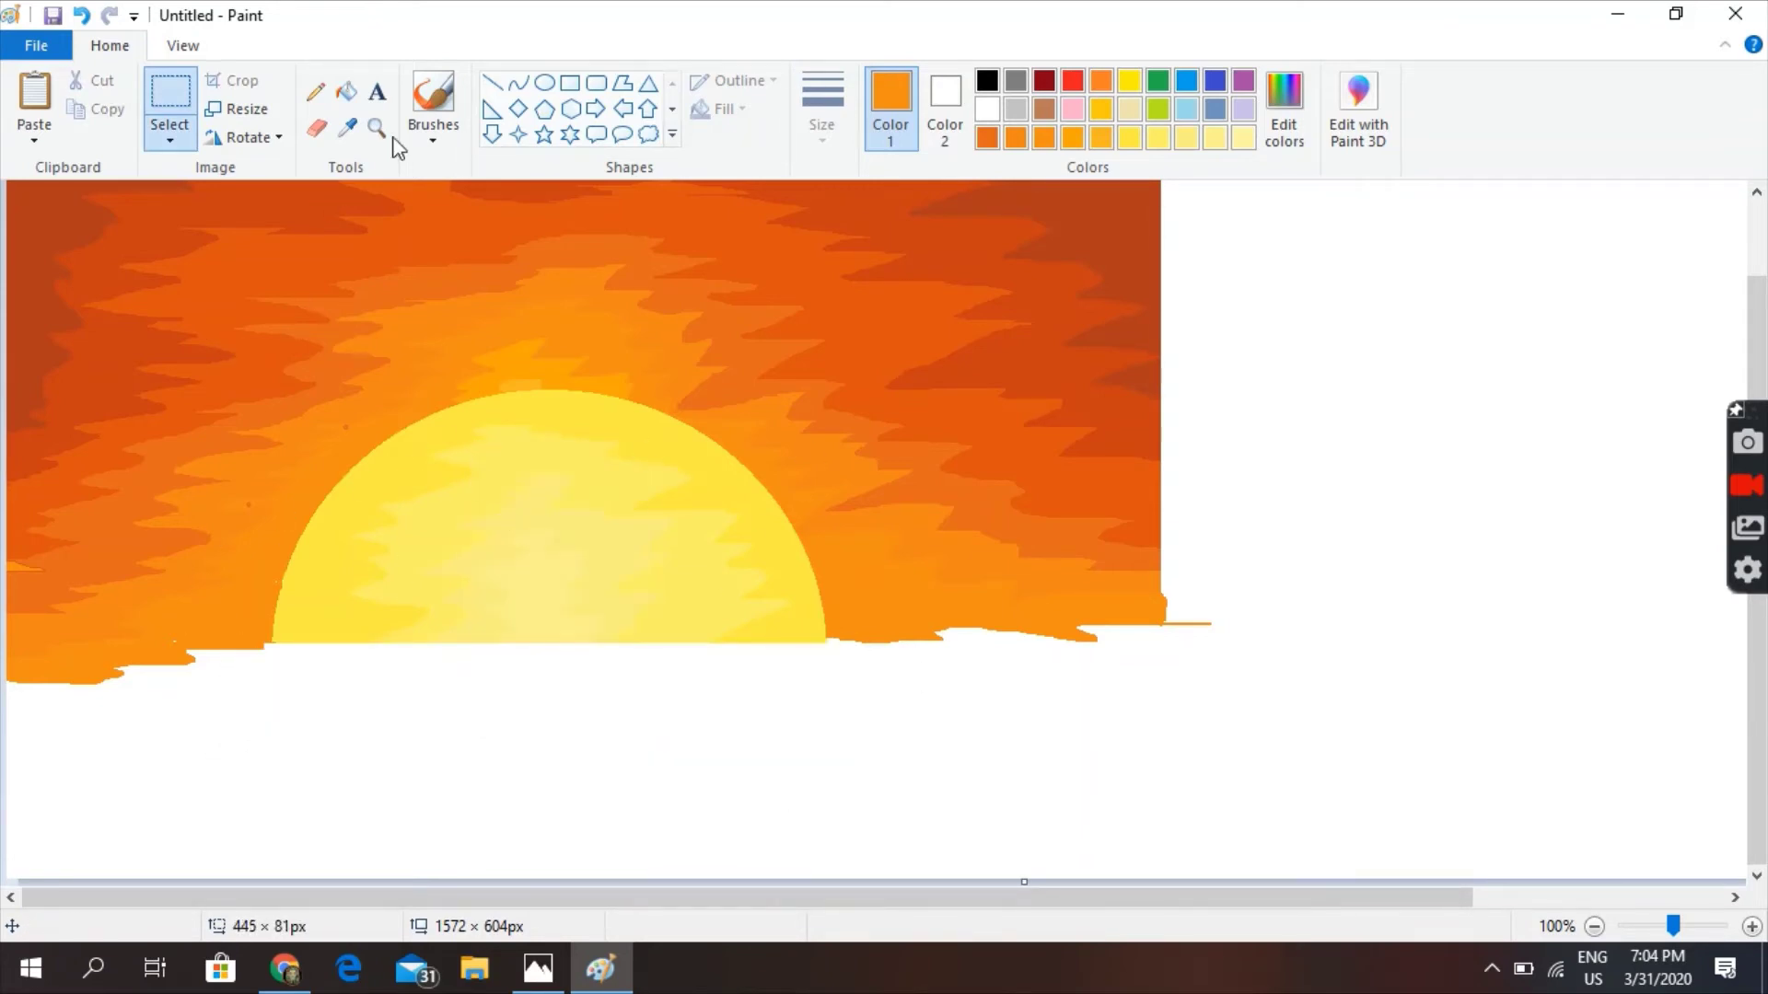
# Mix a coral red (RGB 255, 67, 62) and paint a thick wavy band along the entire horizon across the sun's base
pyautogui.click(315, 91)
pyautogui.click(433, 102)
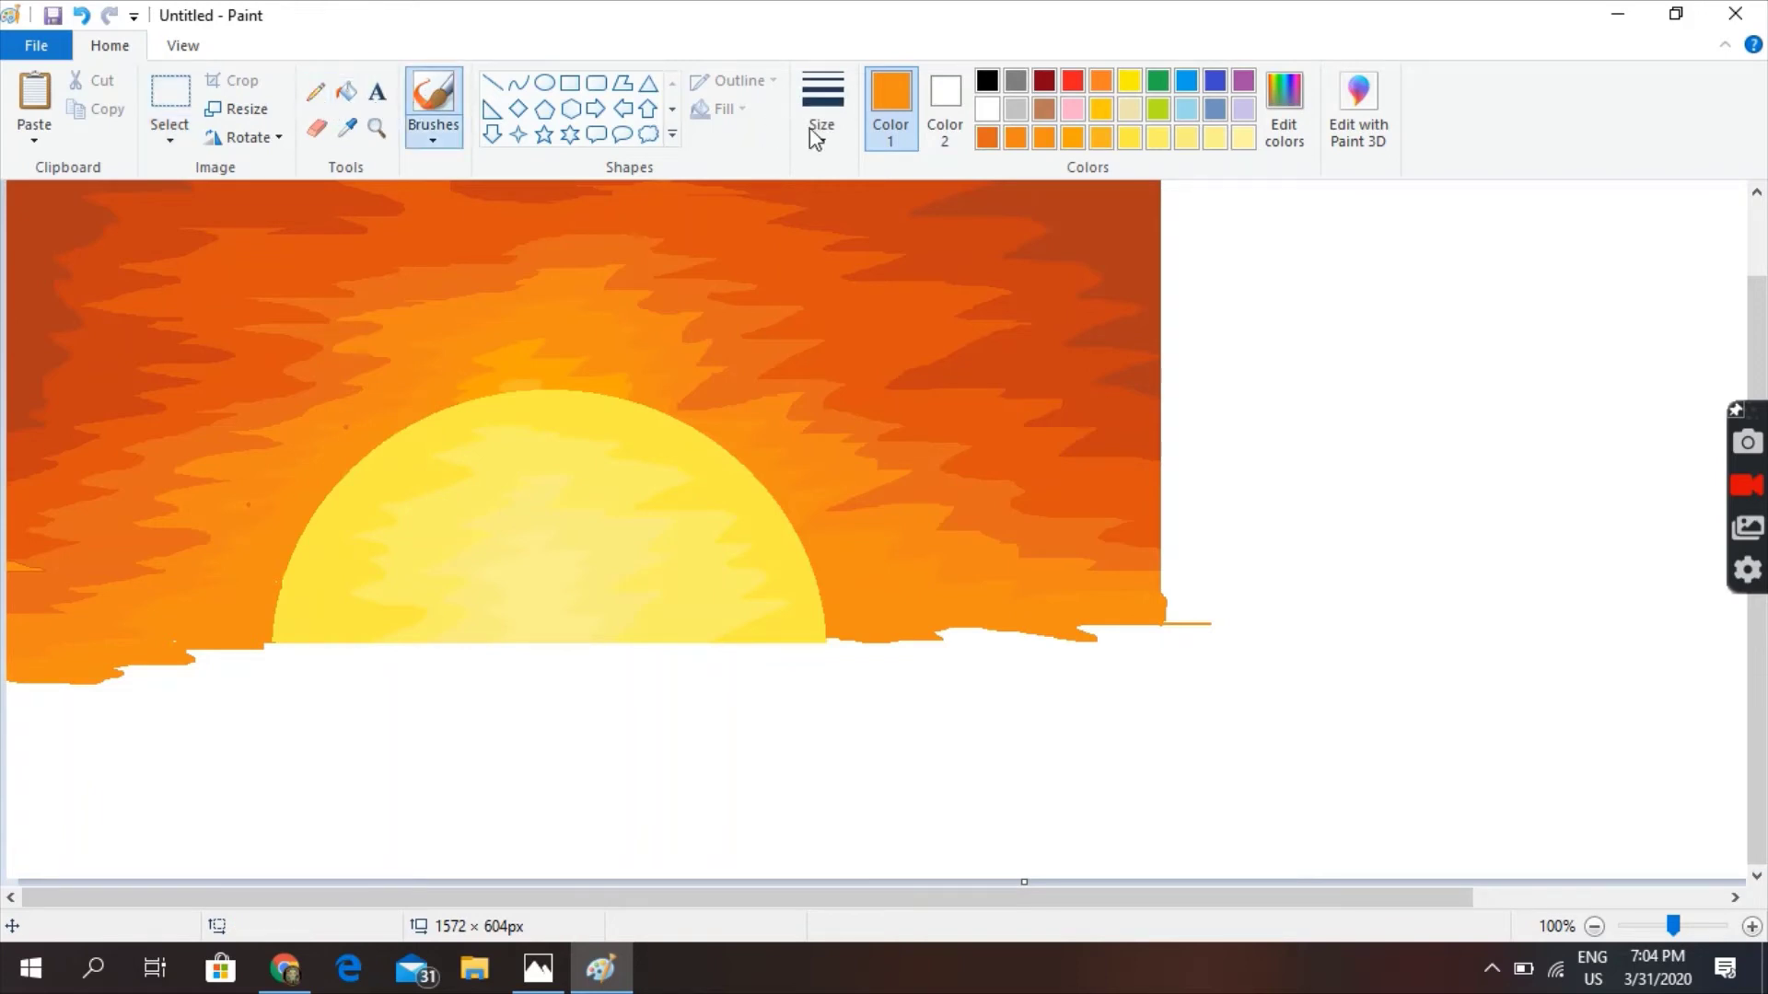
pyautogui.click(821, 108)
pyautogui.click(887, 337)
pyautogui.click(622, 508)
pyautogui.click(1074, 83)
pyautogui.click(1283, 106)
pyautogui.click(902, 313)
pyautogui.click(1160, 396)
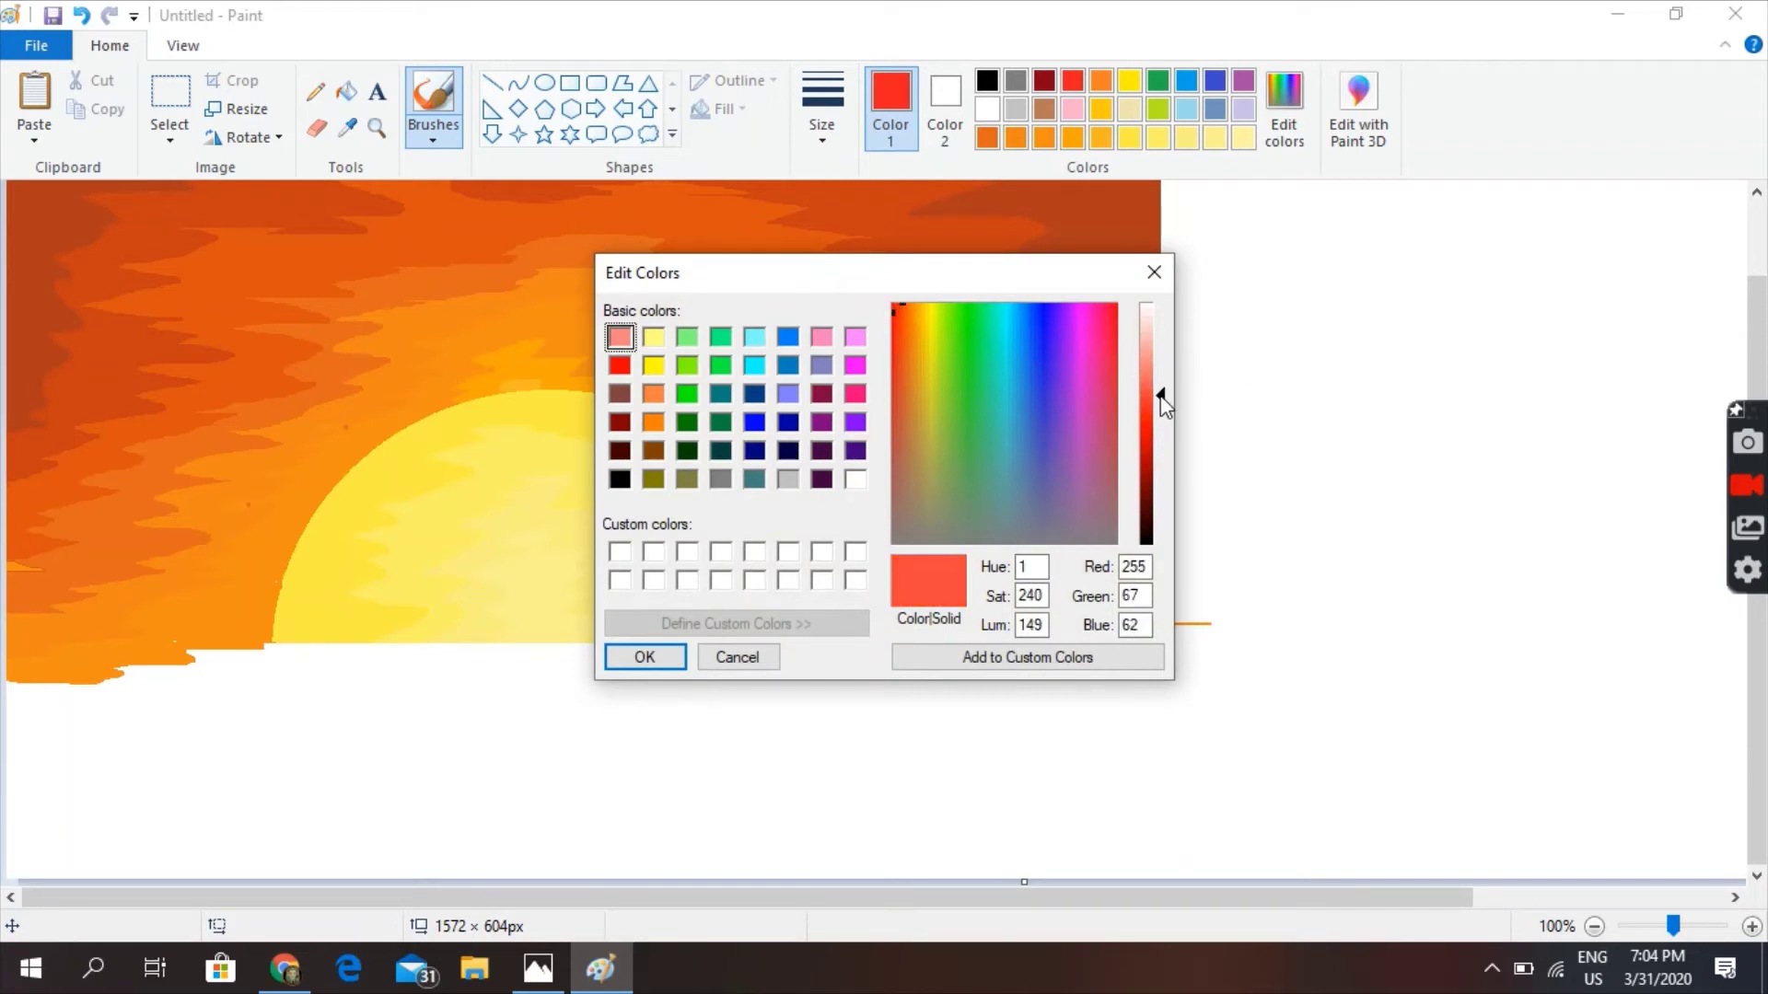
pyautogui.click(660, 663)
pyautogui.moveTo(7, 686)
pyautogui.mouseDown()
pyautogui.moveTo(76, 692)
pyautogui.moveTo(182, 652)
pyautogui.moveTo(340, 653)
pyautogui.mouseUp()
pyautogui.moveTo(241, 651)
pyautogui.mouseDown()
pyautogui.moveTo(538, 651)
pyautogui.moveTo(706, 618)
pyautogui.moveTo(778, 643)
pyautogui.moveTo(1208, 632)
pyautogui.moveTo(543, 637)
pyautogui.mouseUp()
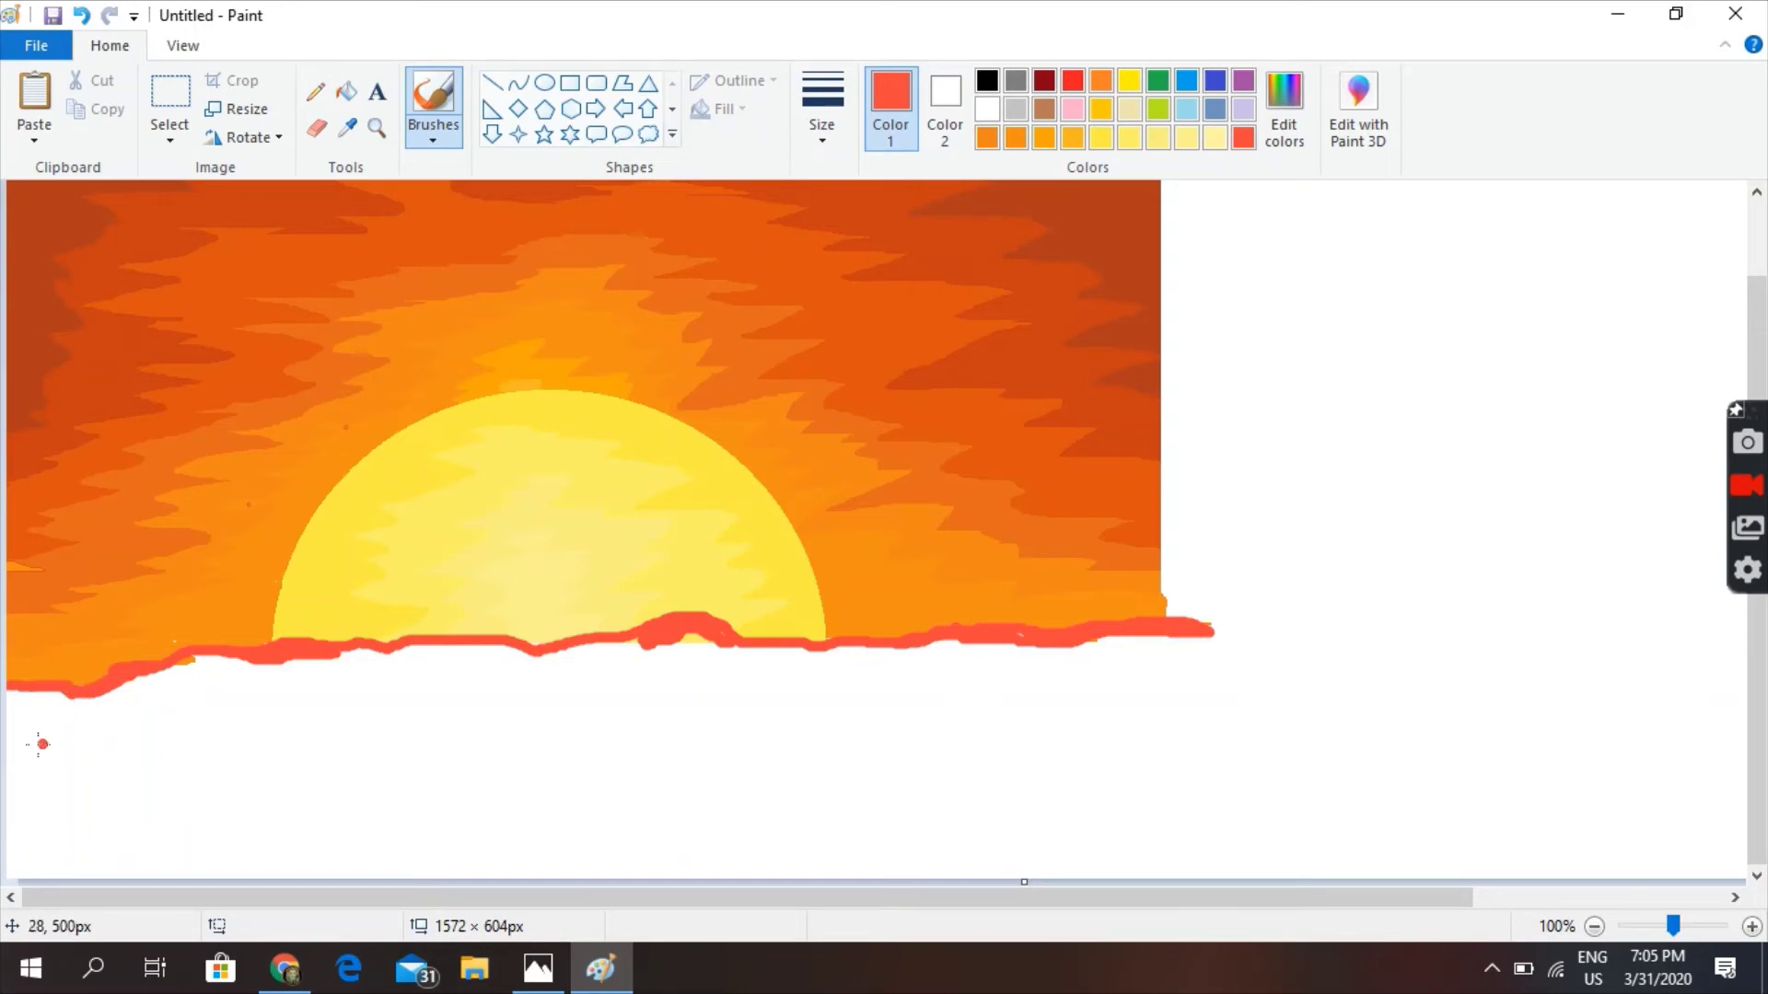
pyautogui.moveTo(12, 707); pyautogui.dragTo(474, 663)
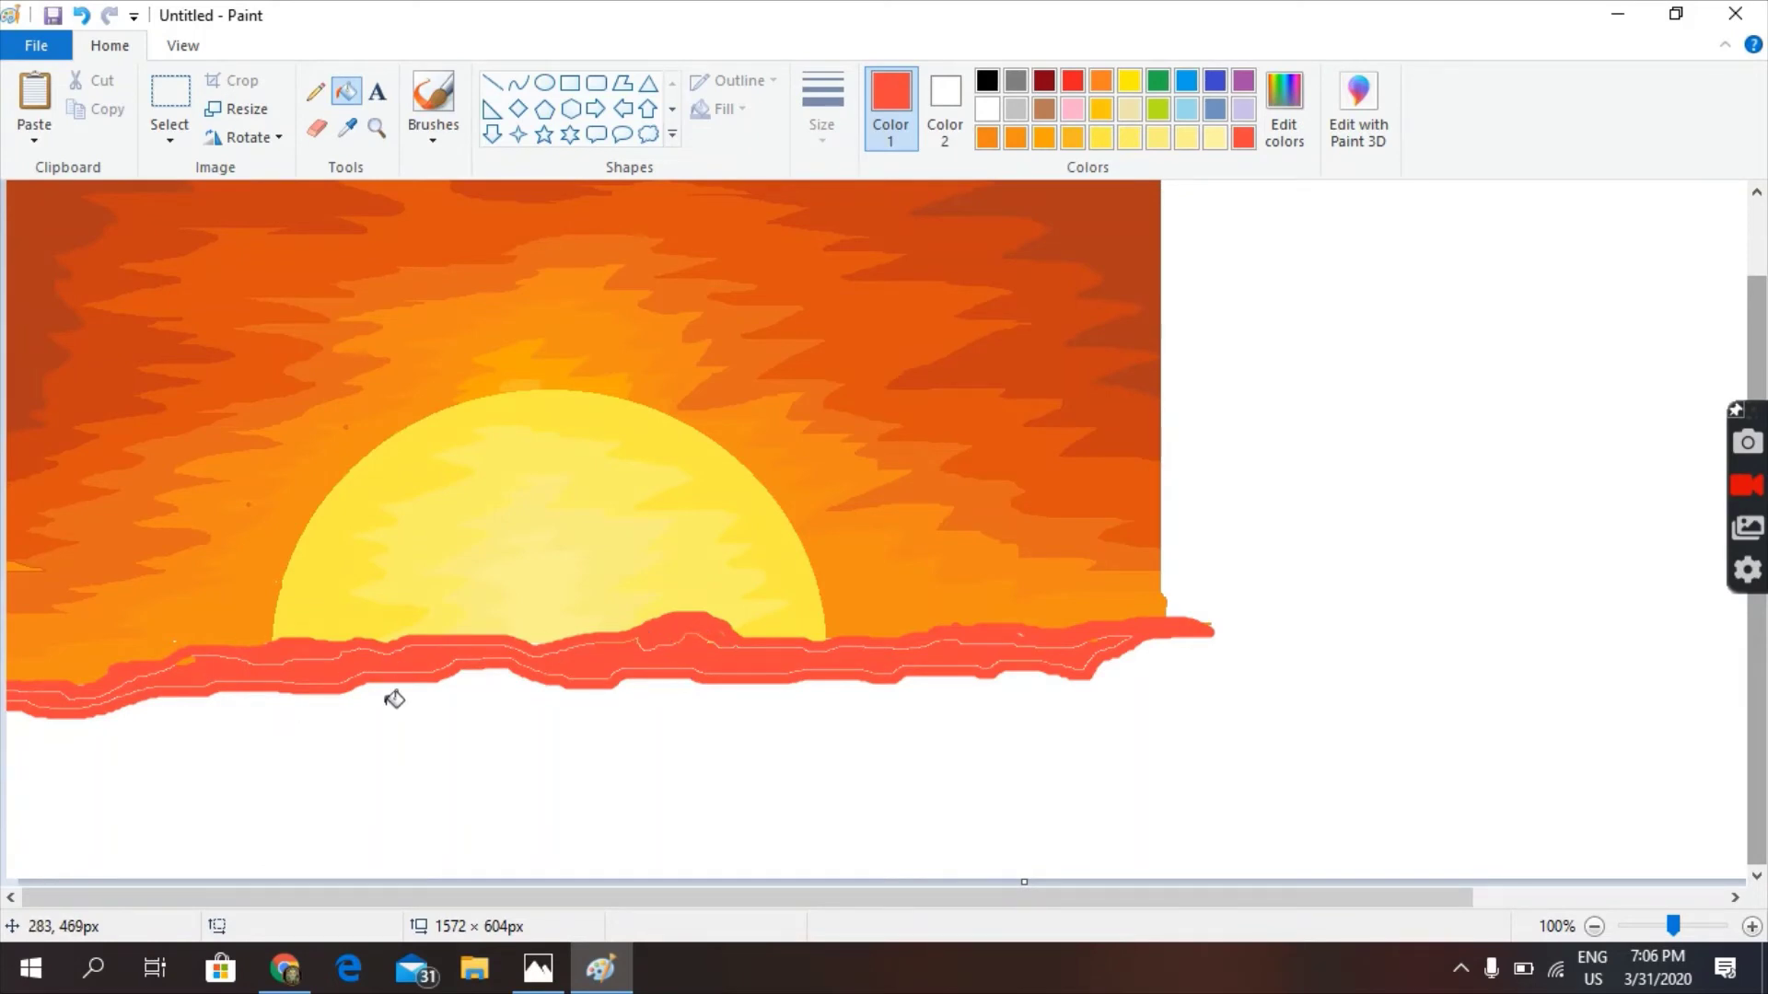
# Mix a deeper orange-red and brush a wavy stripe along the lower edge of the coral band
pyautogui.click(432, 99)
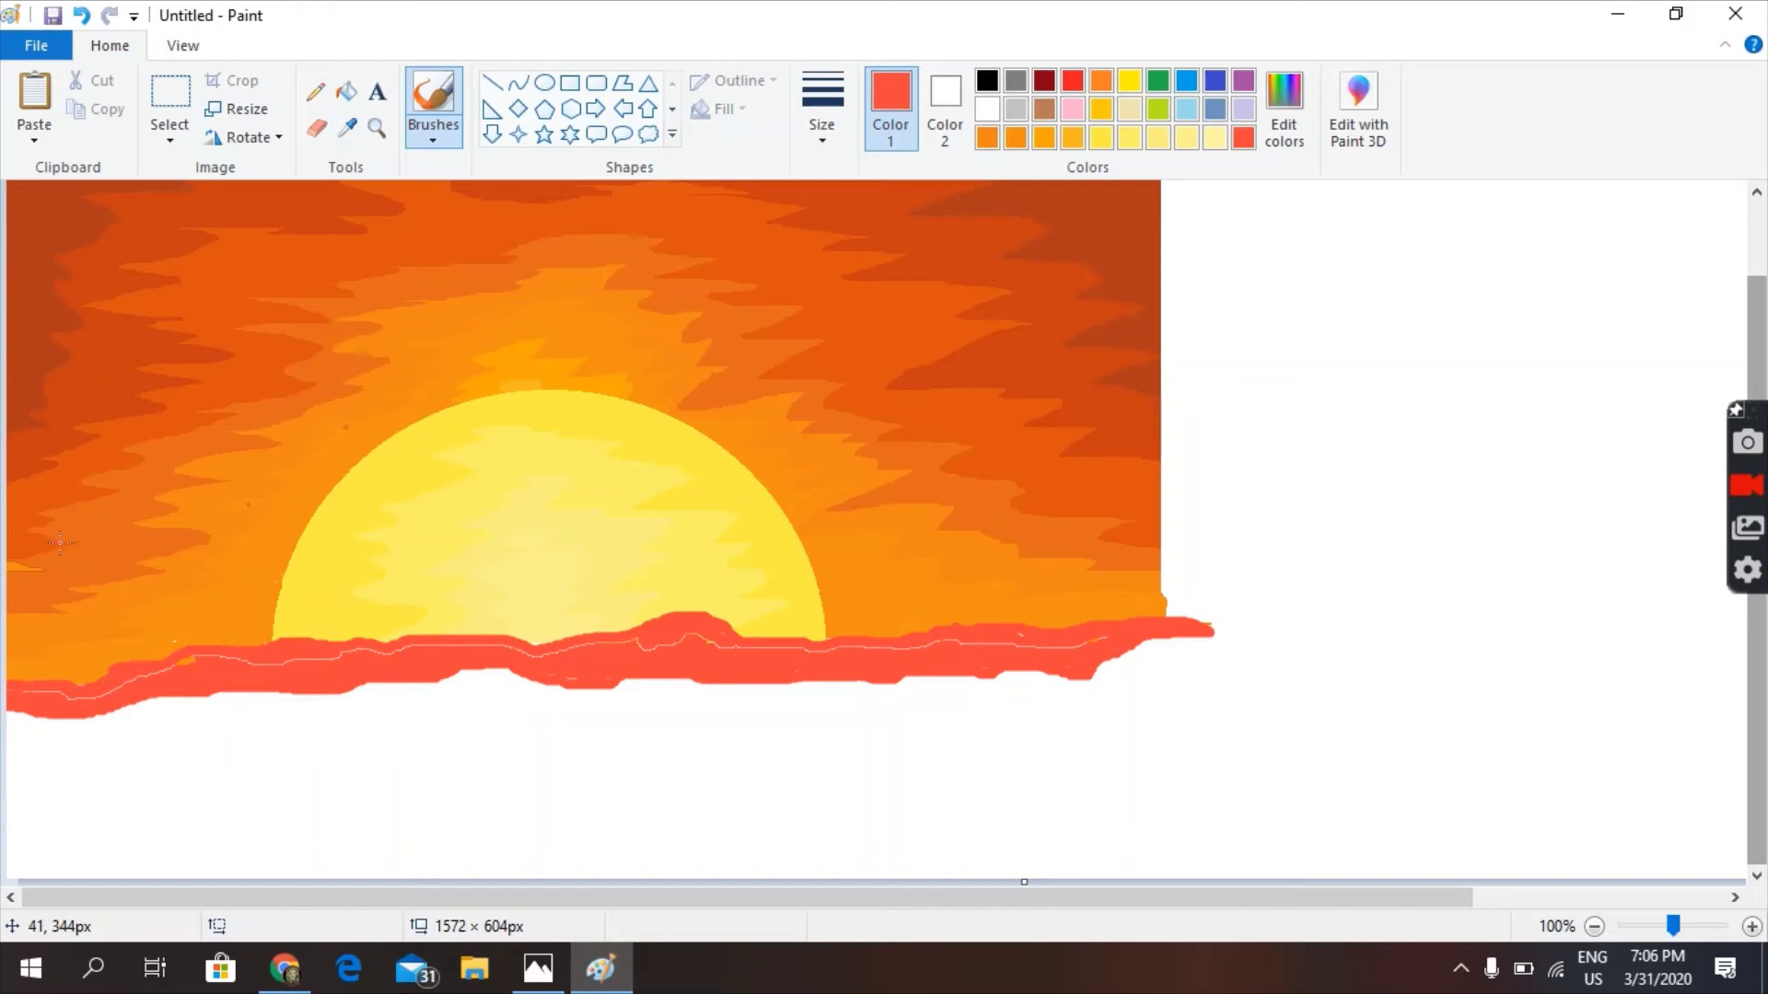
pyautogui.click(1284, 110)
pyautogui.click(892, 328)
pyautogui.moveTo(892, 328); pyautogui.dragTo(892, 302)
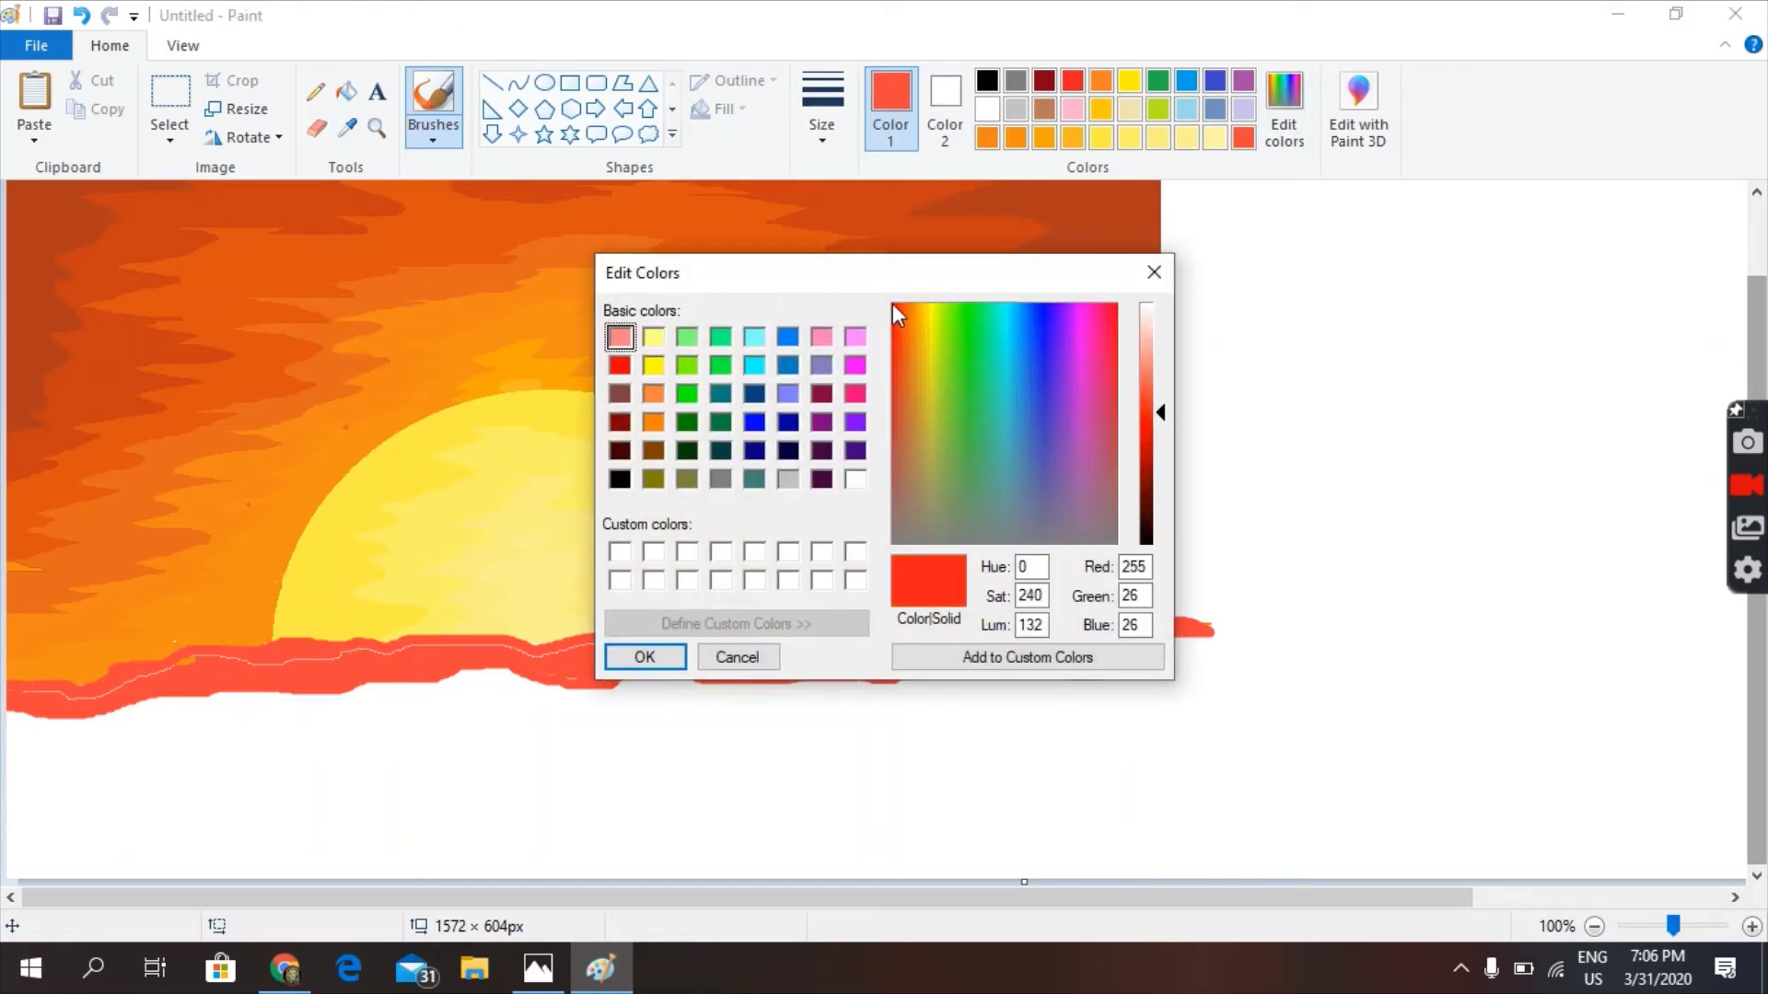
pyautogui.click(899, 341)
pyautogui.click(1158, 446)
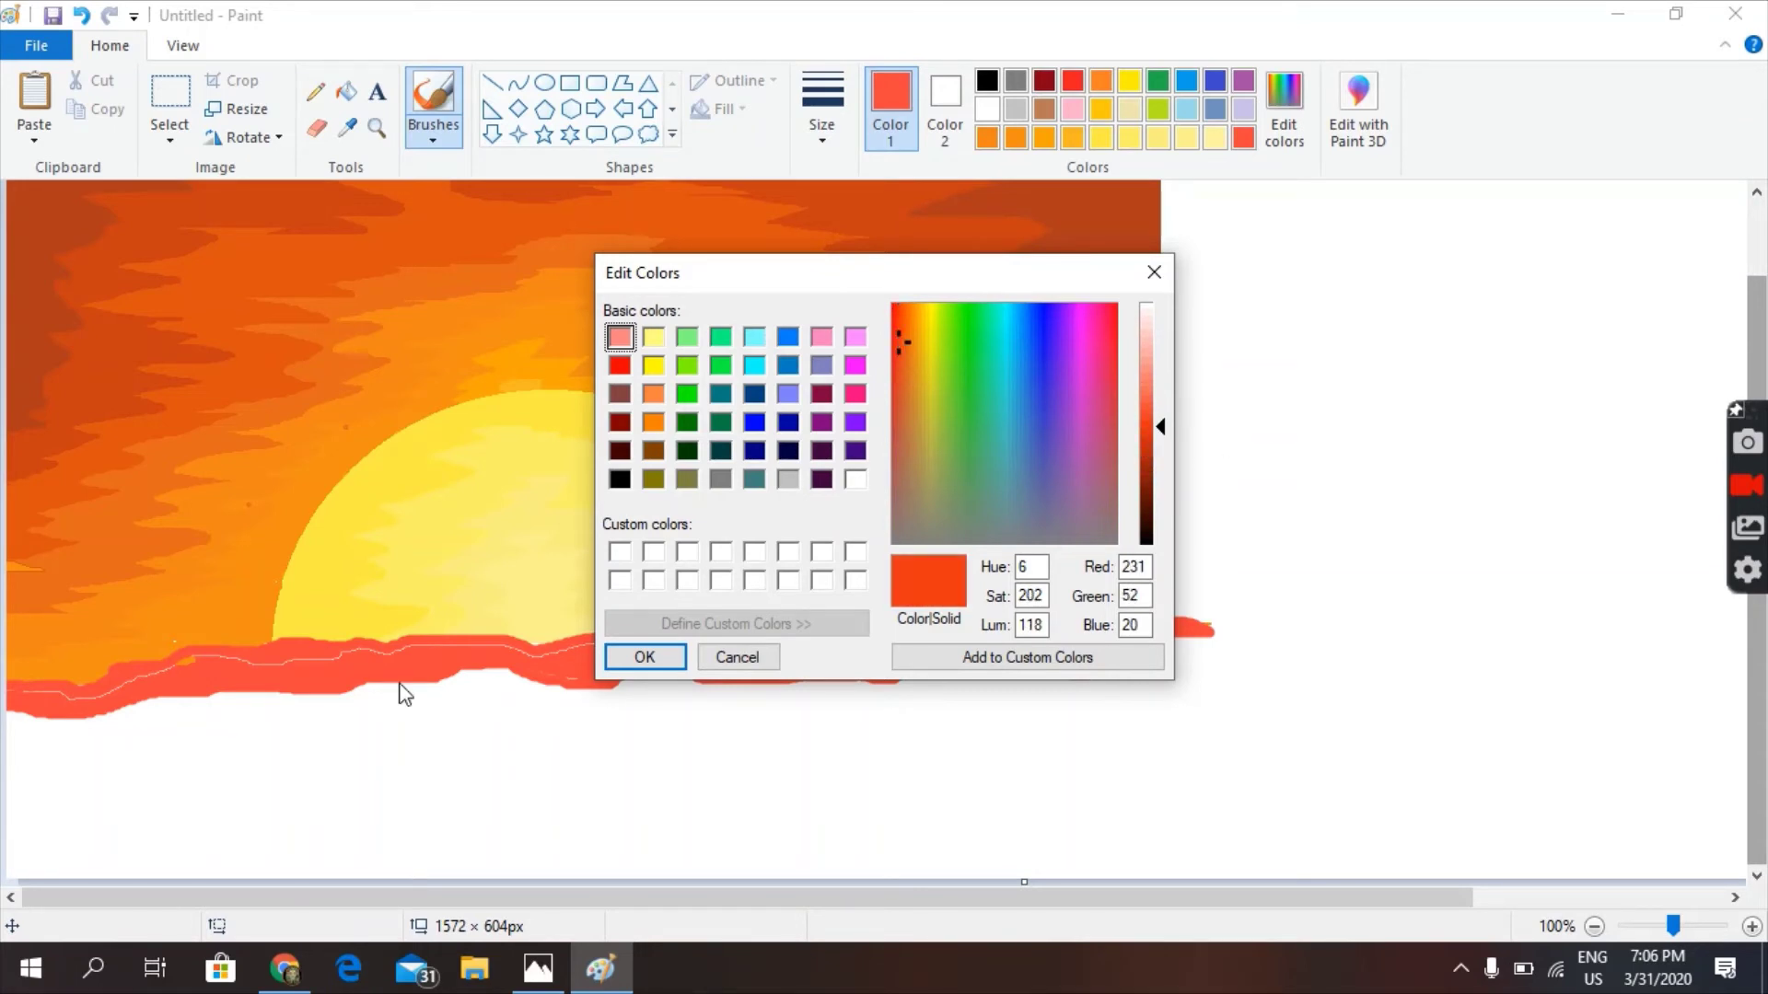
pyautogui.click(645, 656)
pyautogui.moveTo(57, 716)
pyautogui.mouseDown()
pyautogui.moveTo(466, 673)
pyautogui.moveTo(558, 690)
pyautogui.moveTo(1050, 675)
pyautogui.moveTo(1174, 640)
pyautogui.mouseUp()
# Outline a wavy lower edge beneath the orange-red stripe with the Pencil and fill the enclosed band with orange-red
pyautogui.click(315, 91)
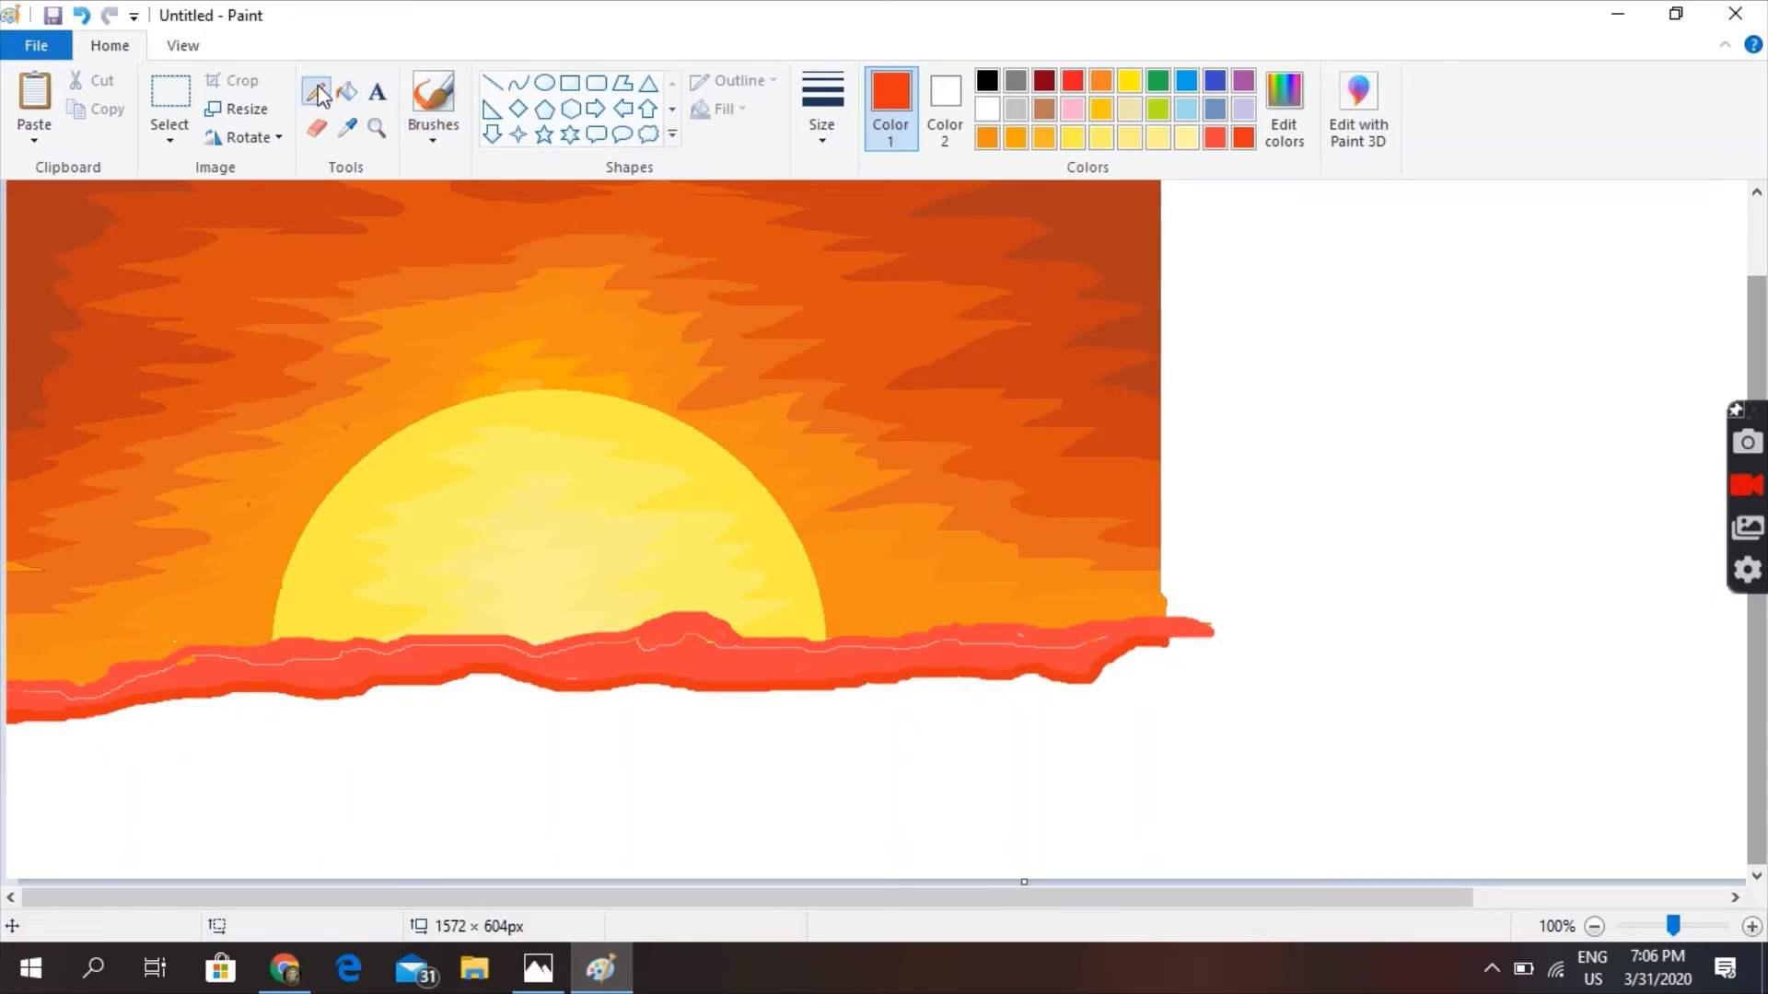
pyautogui.moveTo(22, 757)
pyautogui.mouseDown()
pyautogui.moveTo(417, 721)
pyautogui.moveTo(544, 719)
pyautogui.moveTo(647, 745)
pyautogui.moveTo(938, 729)
pyautogui.moveTo(1150, 701)
pyautogui.moveTo(1179, 647)
pyautogui.mouseUp()
pyautogui.click(347, 91)
pyautogui.click(728, 714)
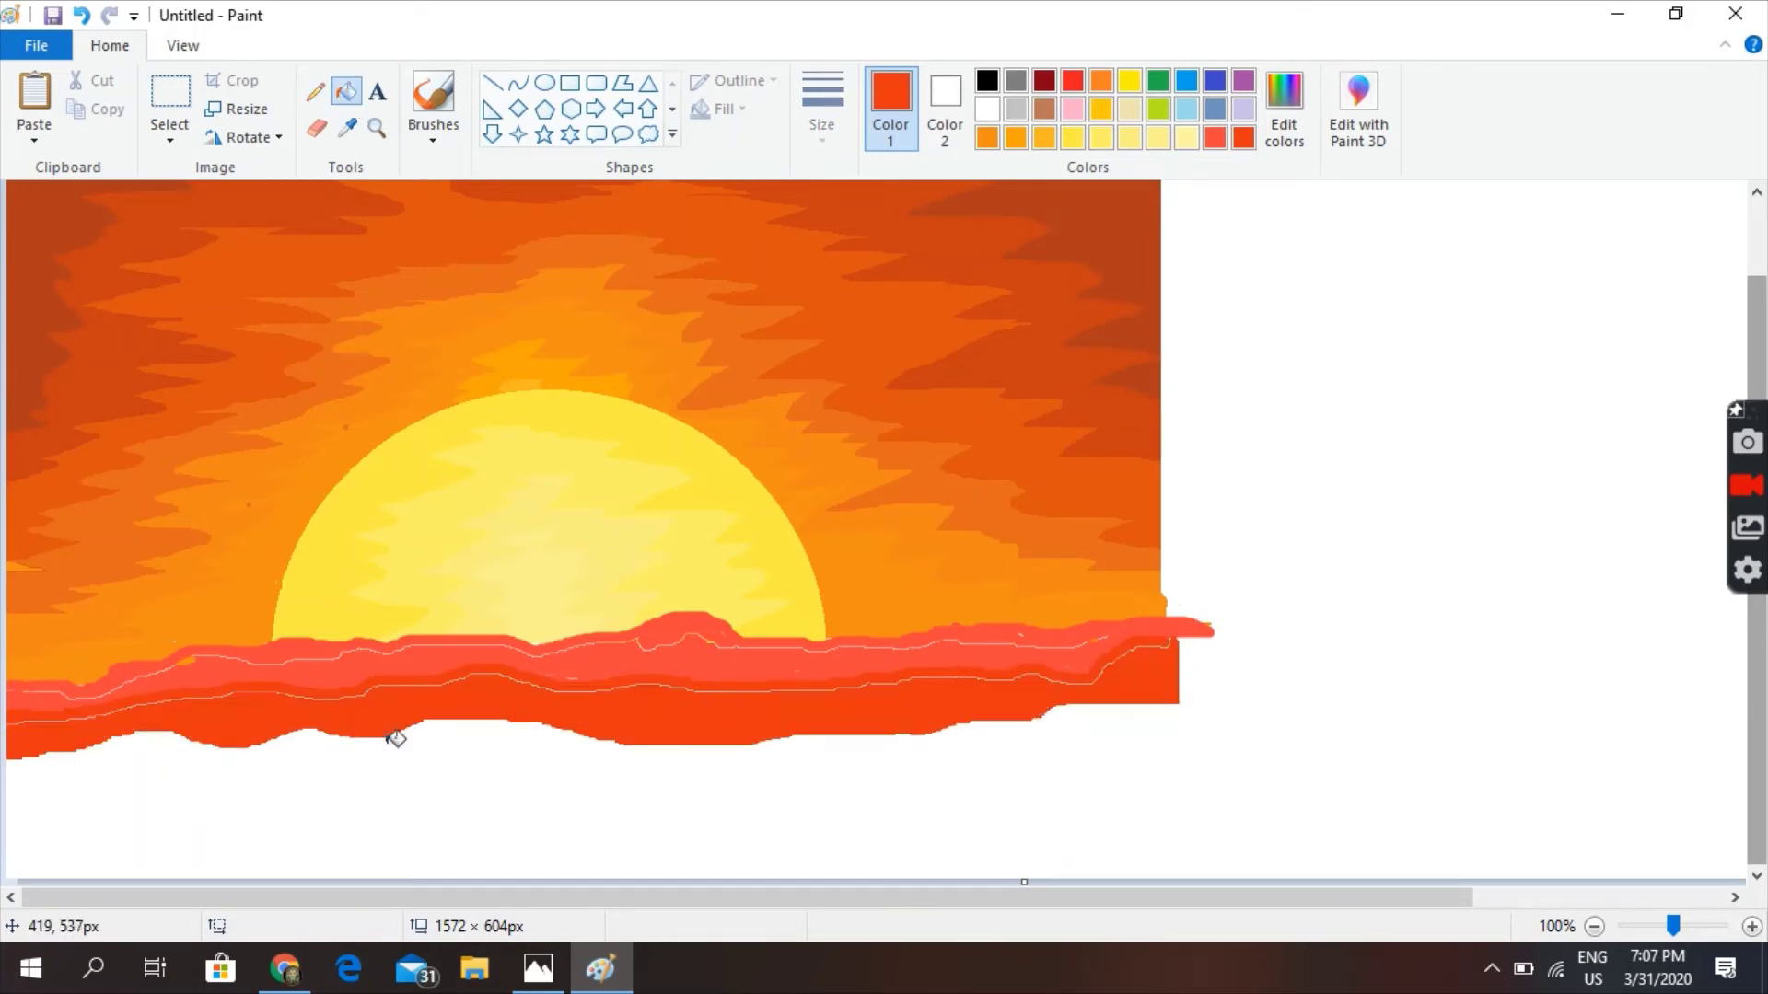
# Airbrush orange-red over the seam between the two bands, and coral over the upper seam and the coral band's top edge
pyautogui.click(433, 115)
pyautogui.click(587, 177)
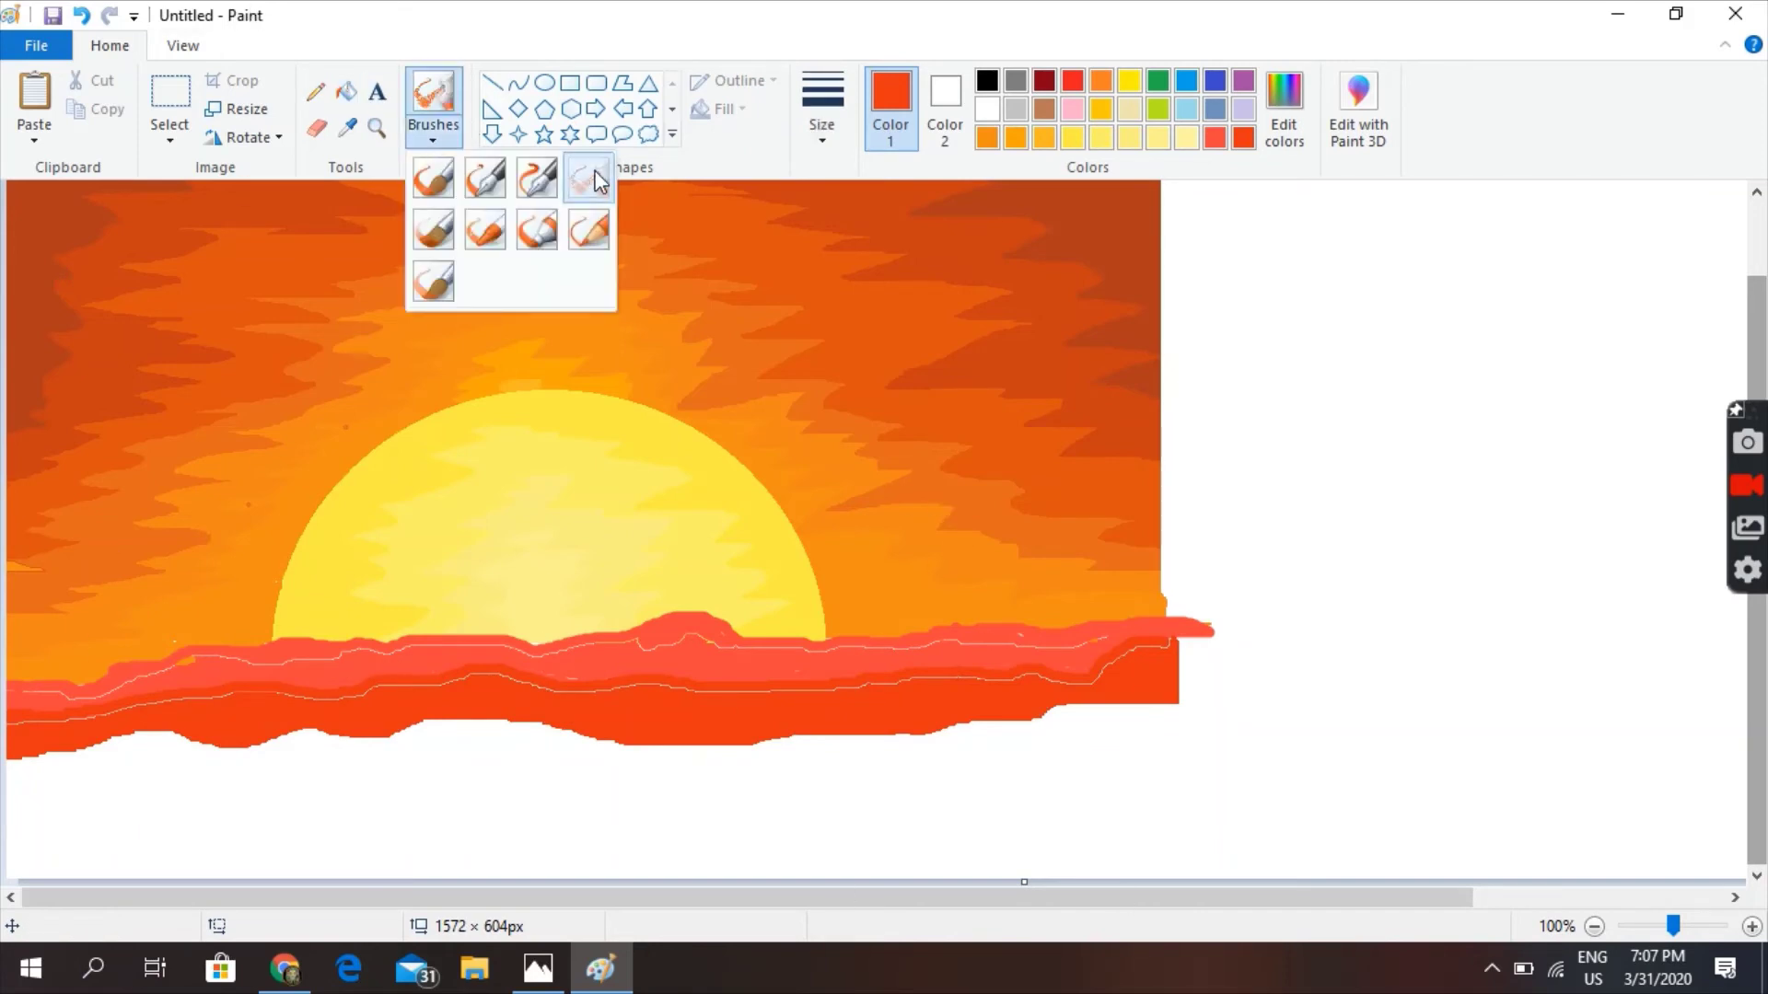
pyautogui.hotkey('ctrl', '+')
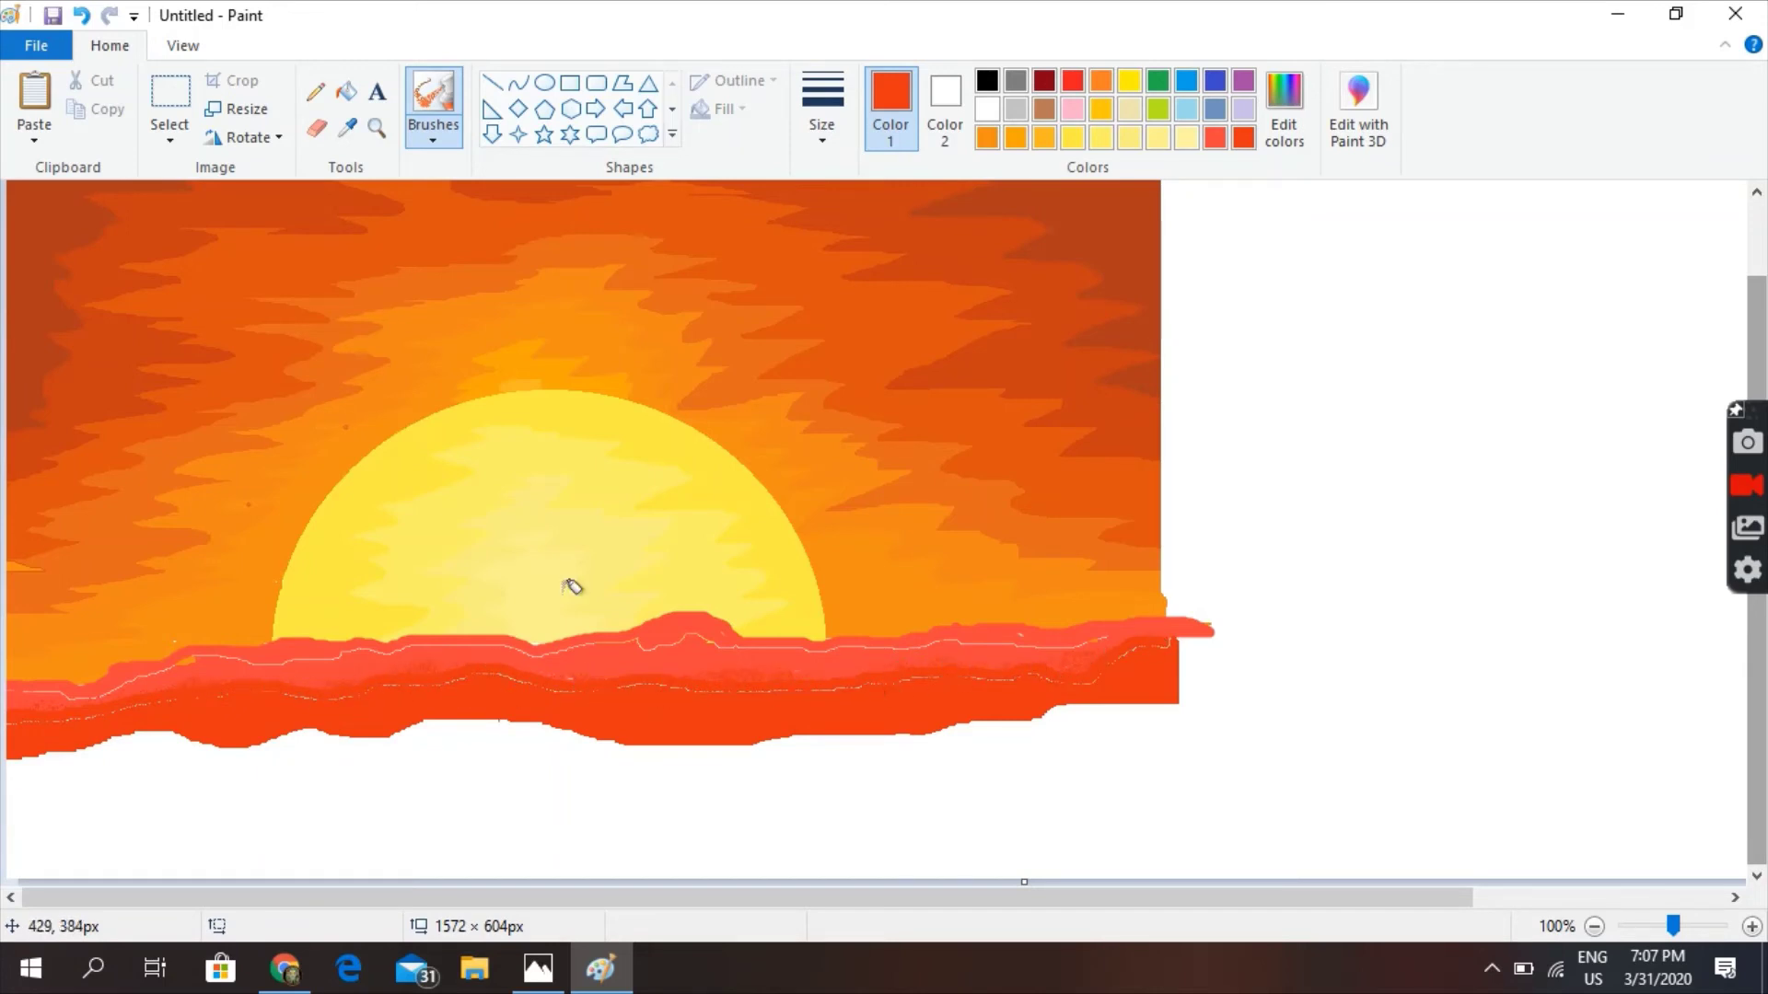
pyautogui.click(1215, 138)
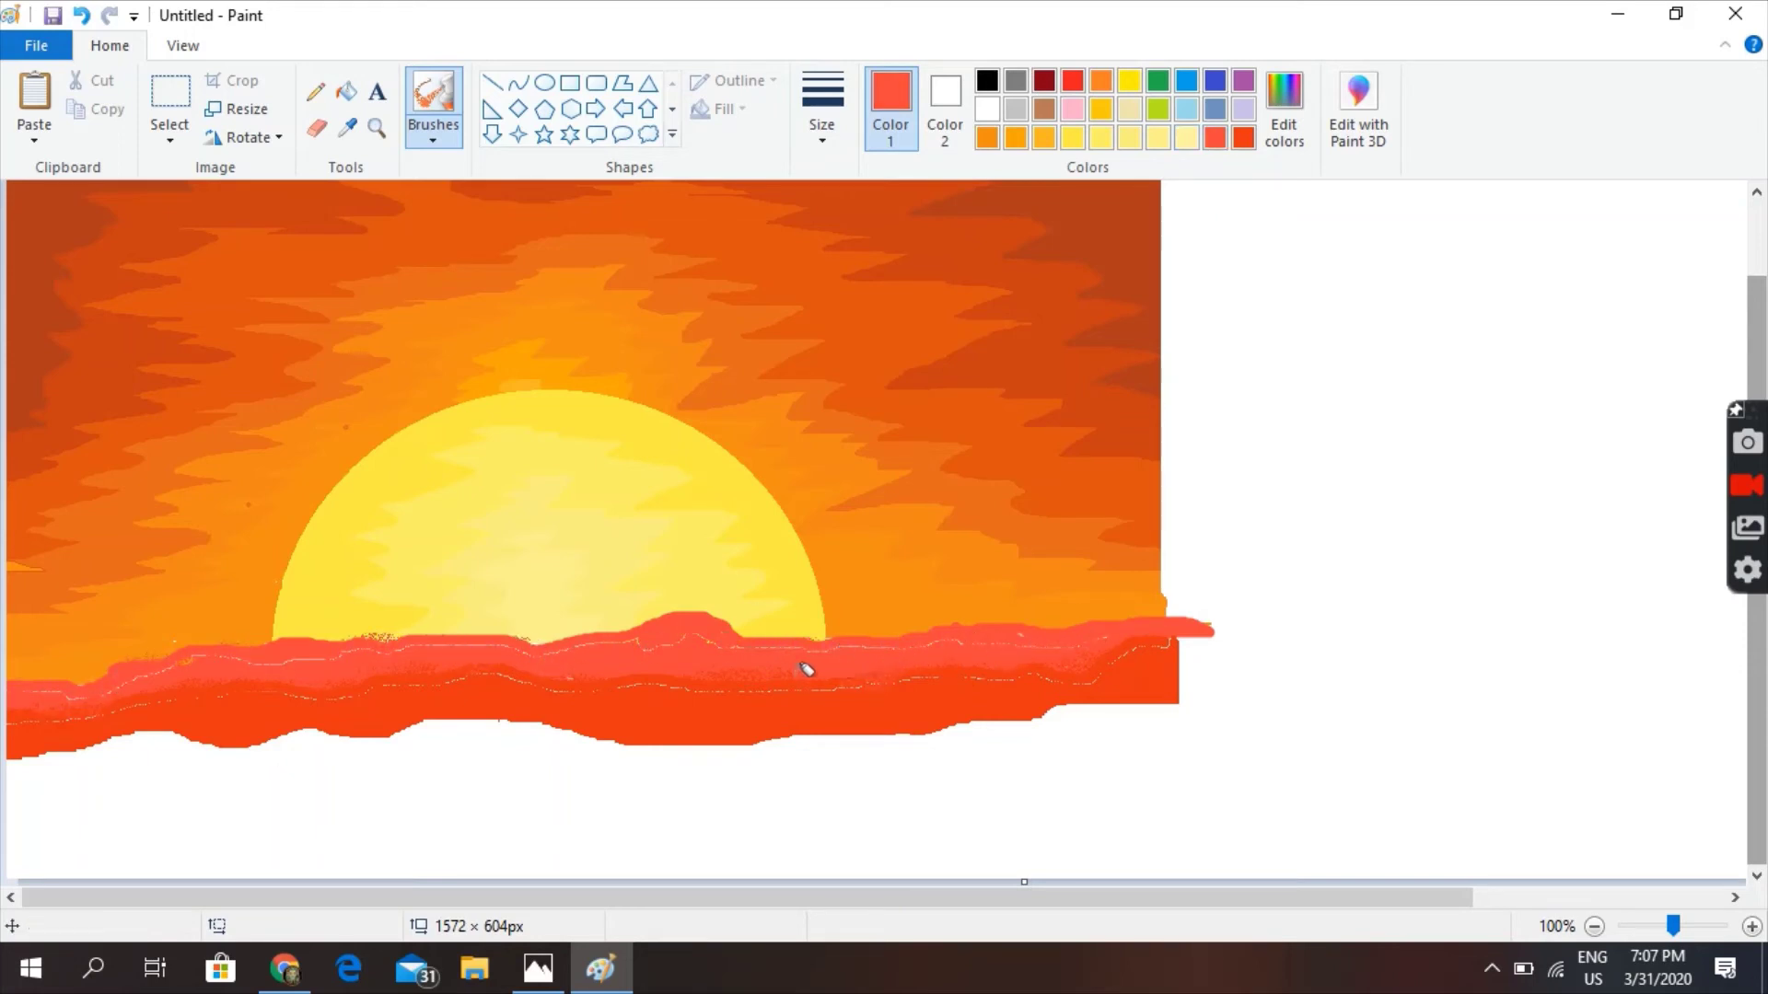
pyautogui.moveTo(686, 613)
pyautogui.mouseDown()
pyautogui.moveTo(242, 653)
pyautogui.moveTo(213, 637)
pyautogui.moveTo(37, 671)
pyautogui.moveTo(186, 637)
pyautogui.moveTo(618, 634)
pyautogui.moveTo(674, 607)
pyautogui.moveTo(772, 639)
pyautogui.moveTo(835, 637)
pyautogui.mouseUp()
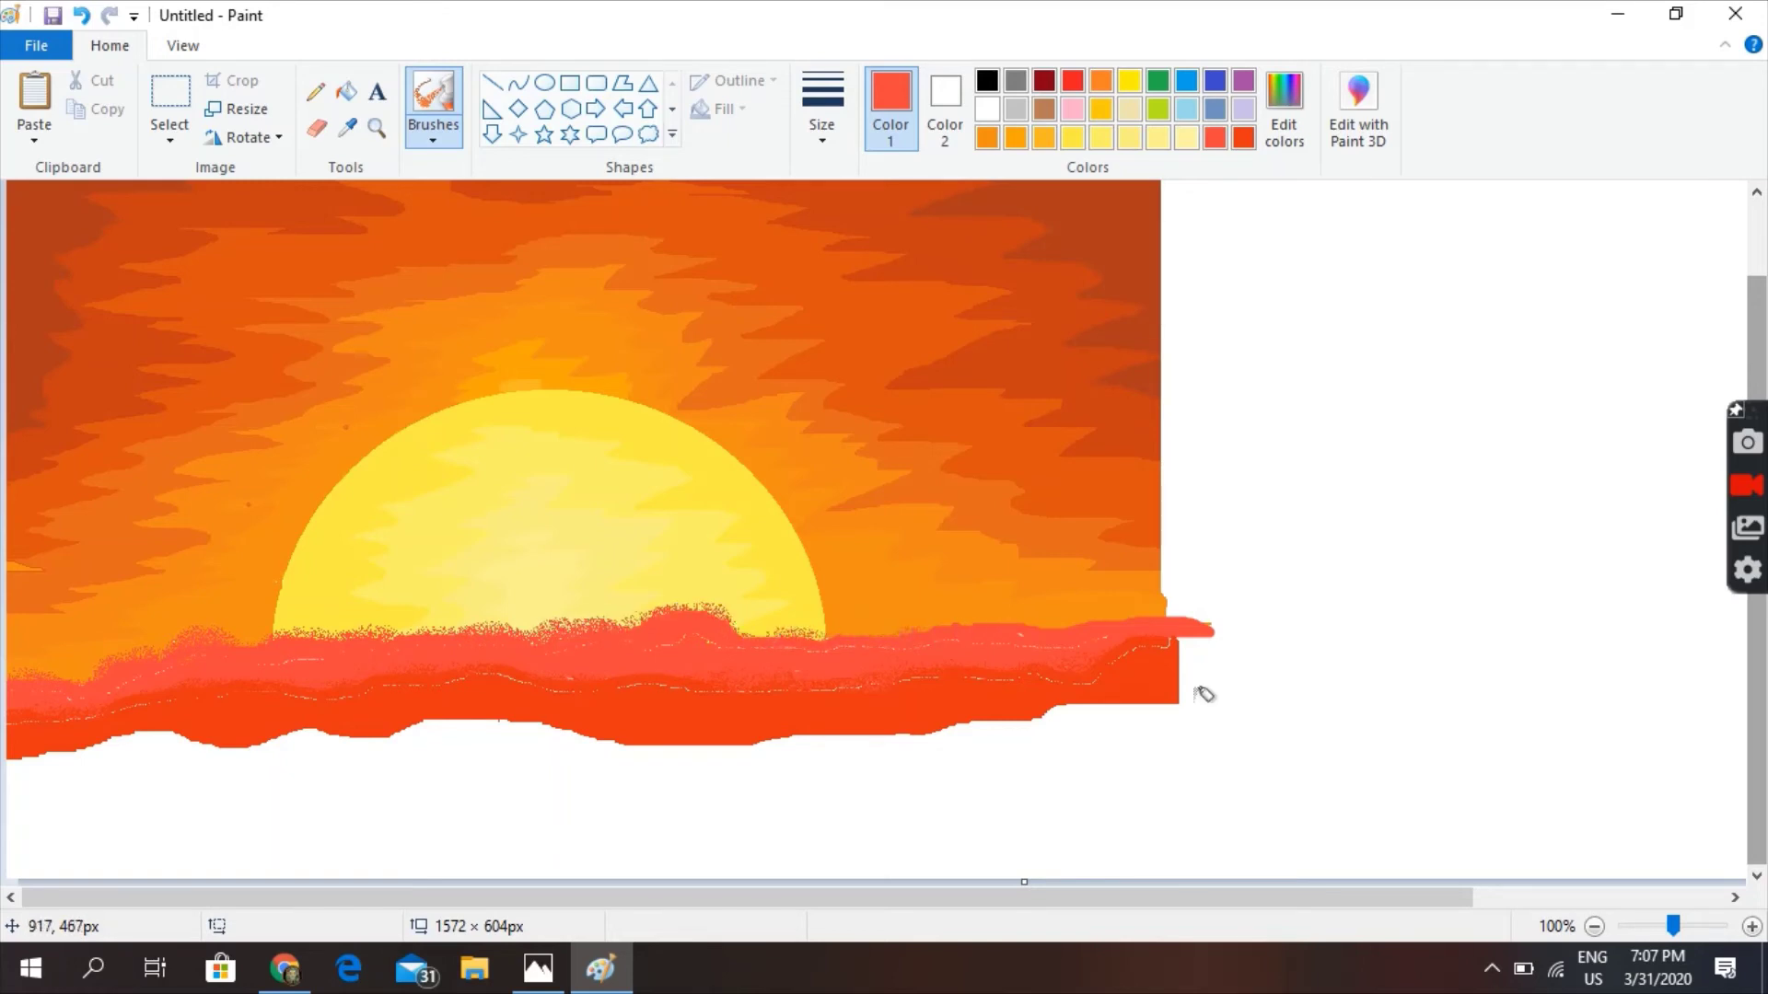
# Draw a black vertical line from the right end of the orange-red band to the canvas's lower edge, closing off the ground area
pyautogui.click(315, 91)
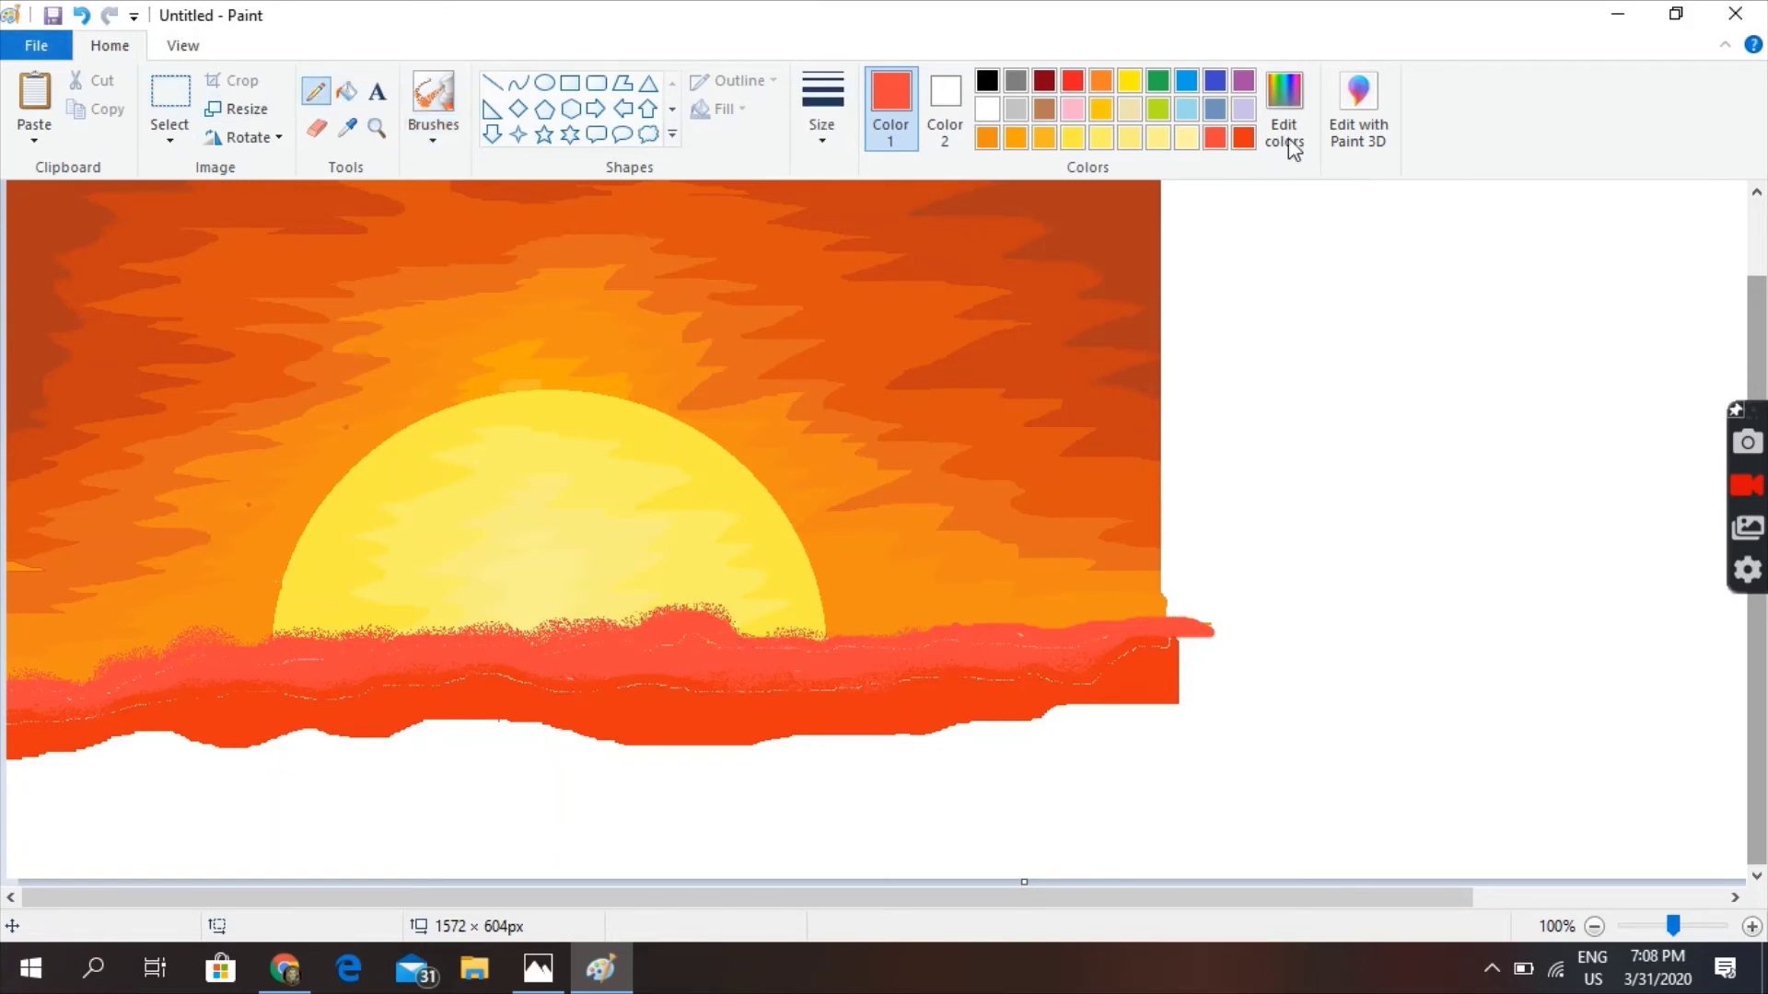
pyautogui.click(986, 81)
pyautogui.moveTo(1163, 689); pyautogui.dragTo(1166, 876)
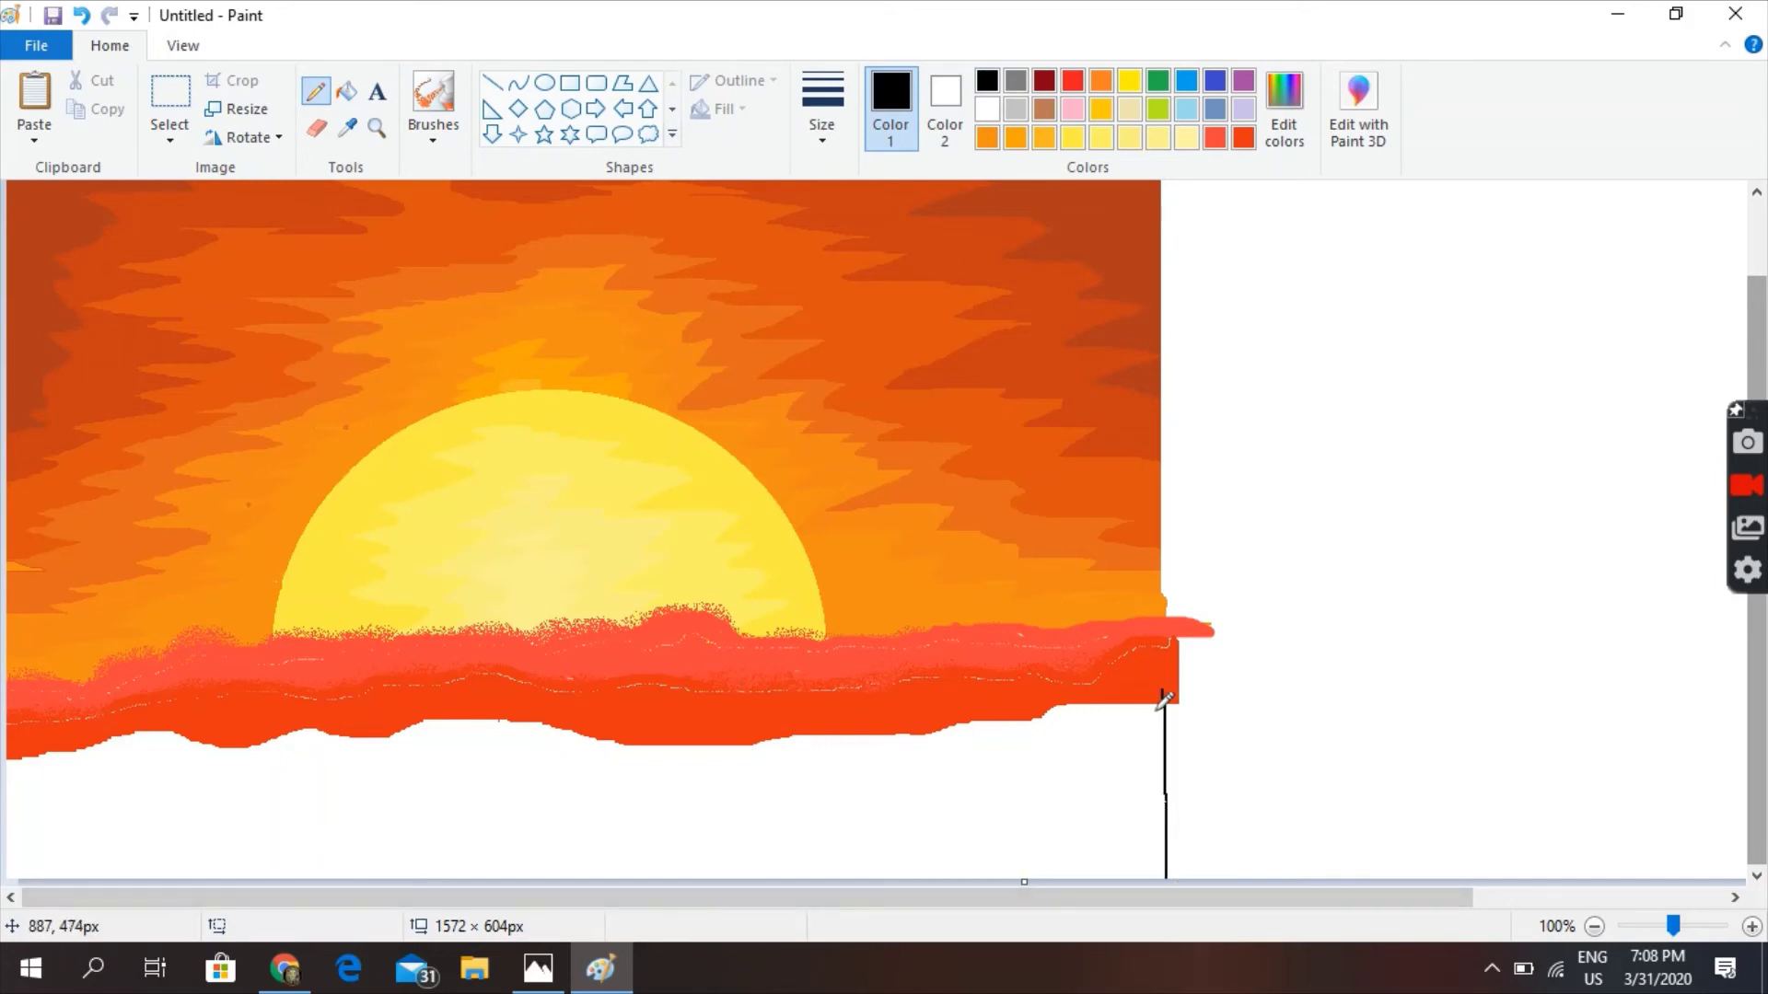
# Fill the white ground area below the orange-red band with a near-black of RGB 8, 8, 8 instead of pure black
pyautogui.click(345, 91)
pyautogui.click(813, 848)
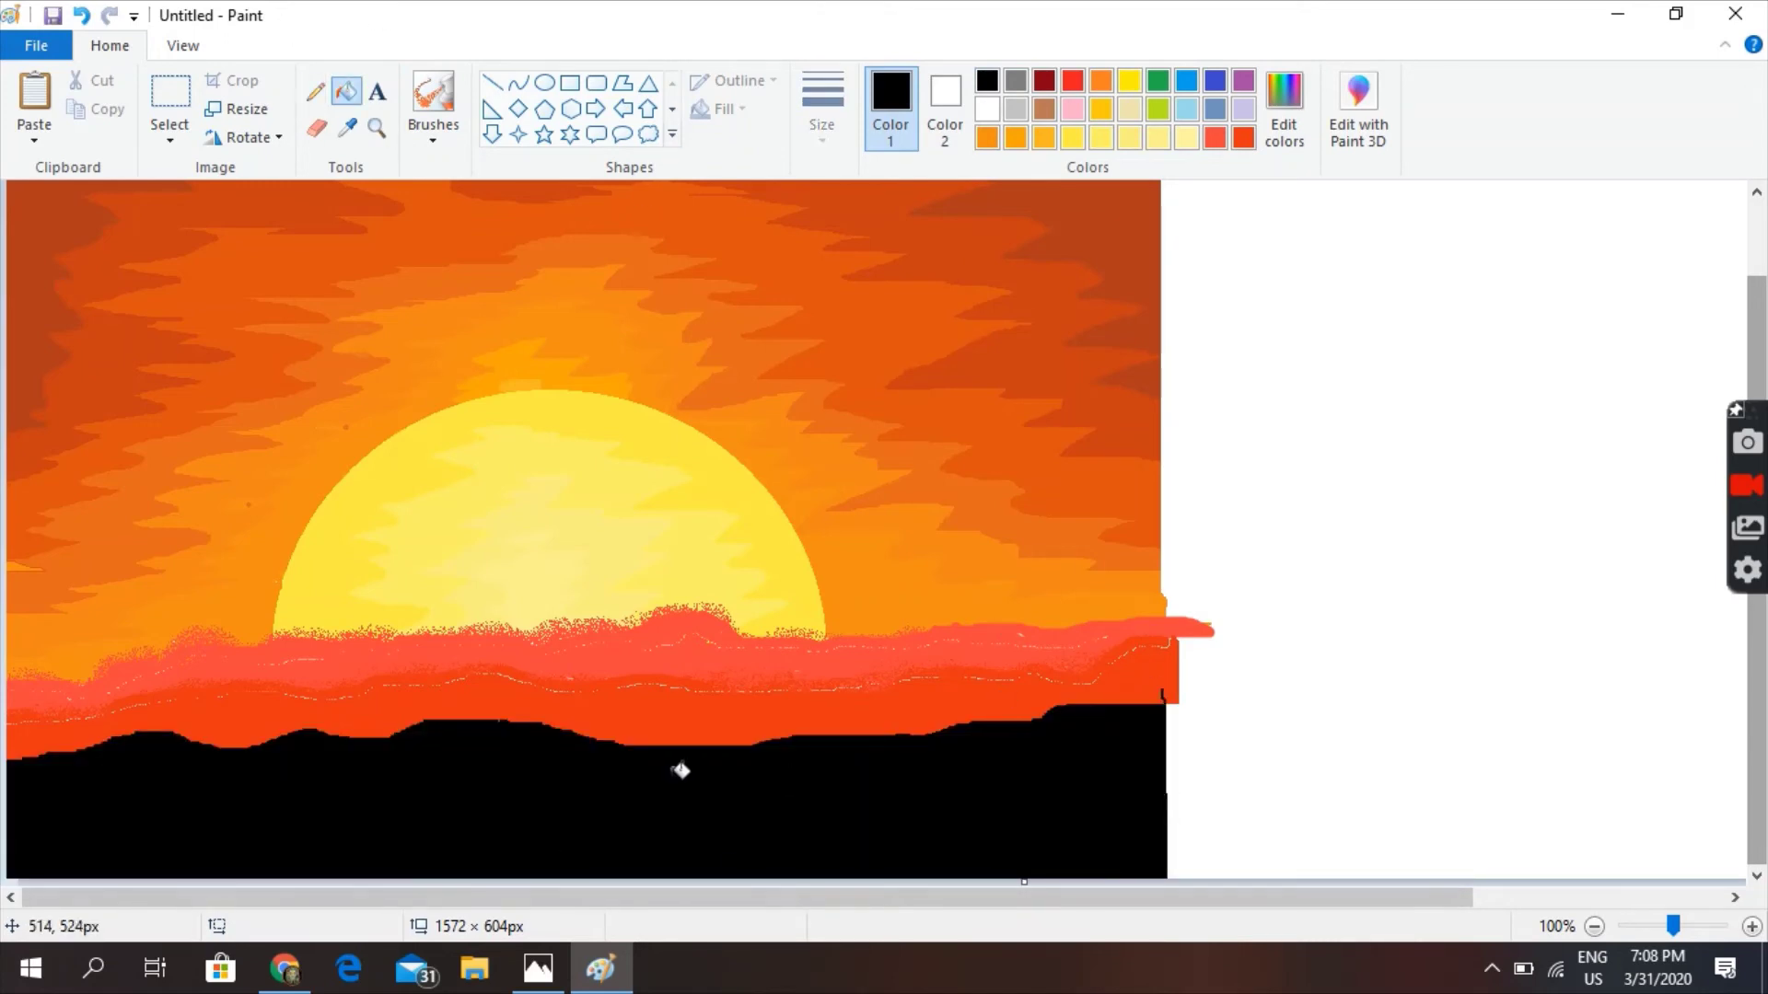
pyautogui.hotkey('ctrl', 'z')
pyautogui.click(1284, 109)
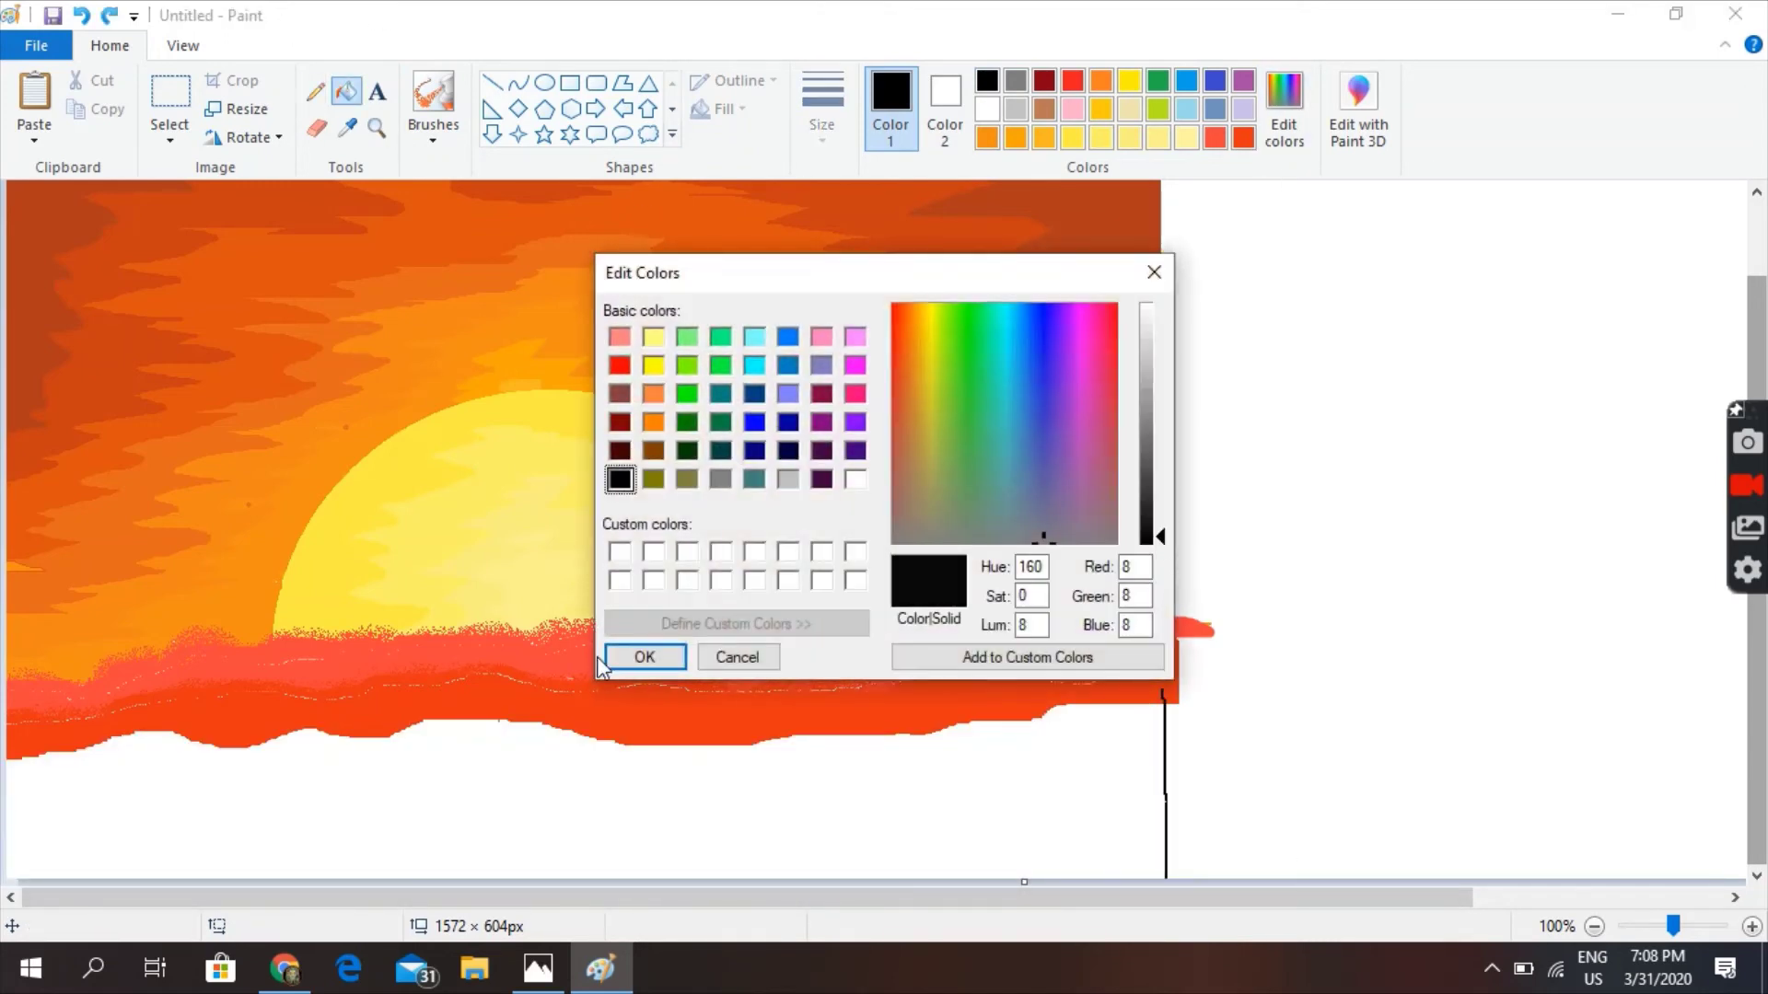
pyautogui.press('Return')
pyautogui.click(613, 792)
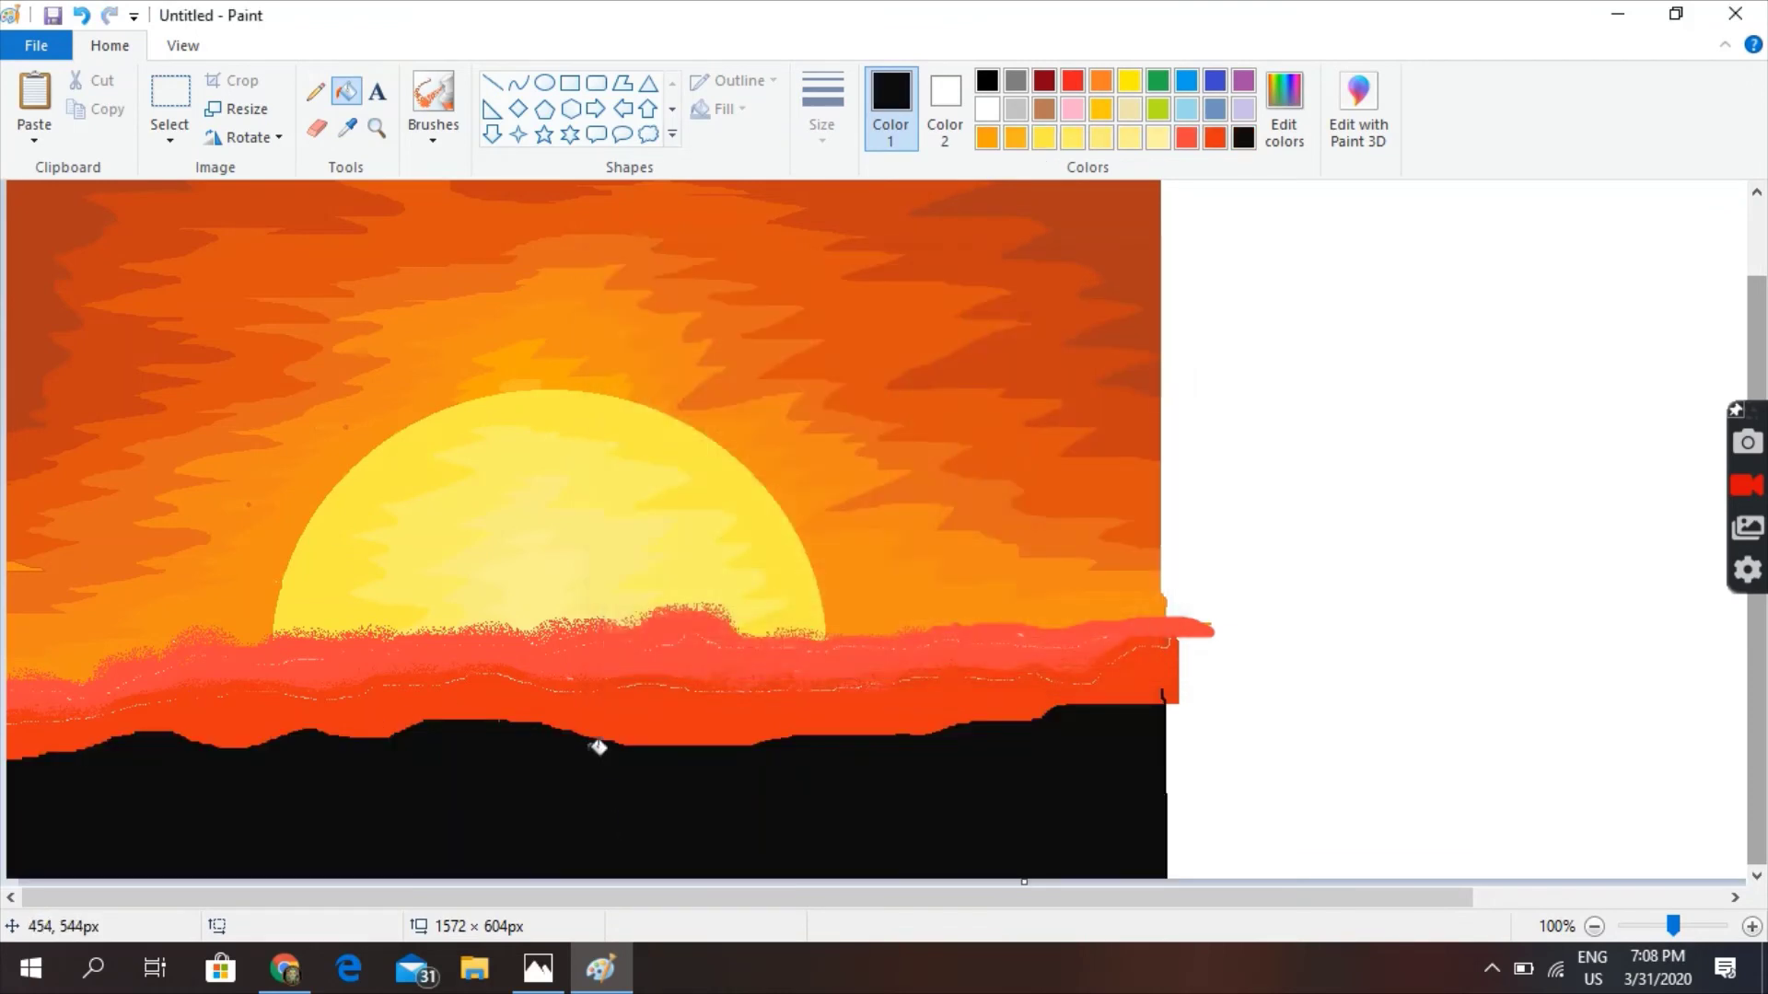
# Brush a near-black tree trunk as two wavy vertical strokes at the scene's left edge, with a long forked branch reaching towards the sun
pyautogui.click(434, 106)
pyautogui.click(433, 172)
pyautogui.click(823, 106)
pyautogui.click(830, 337)
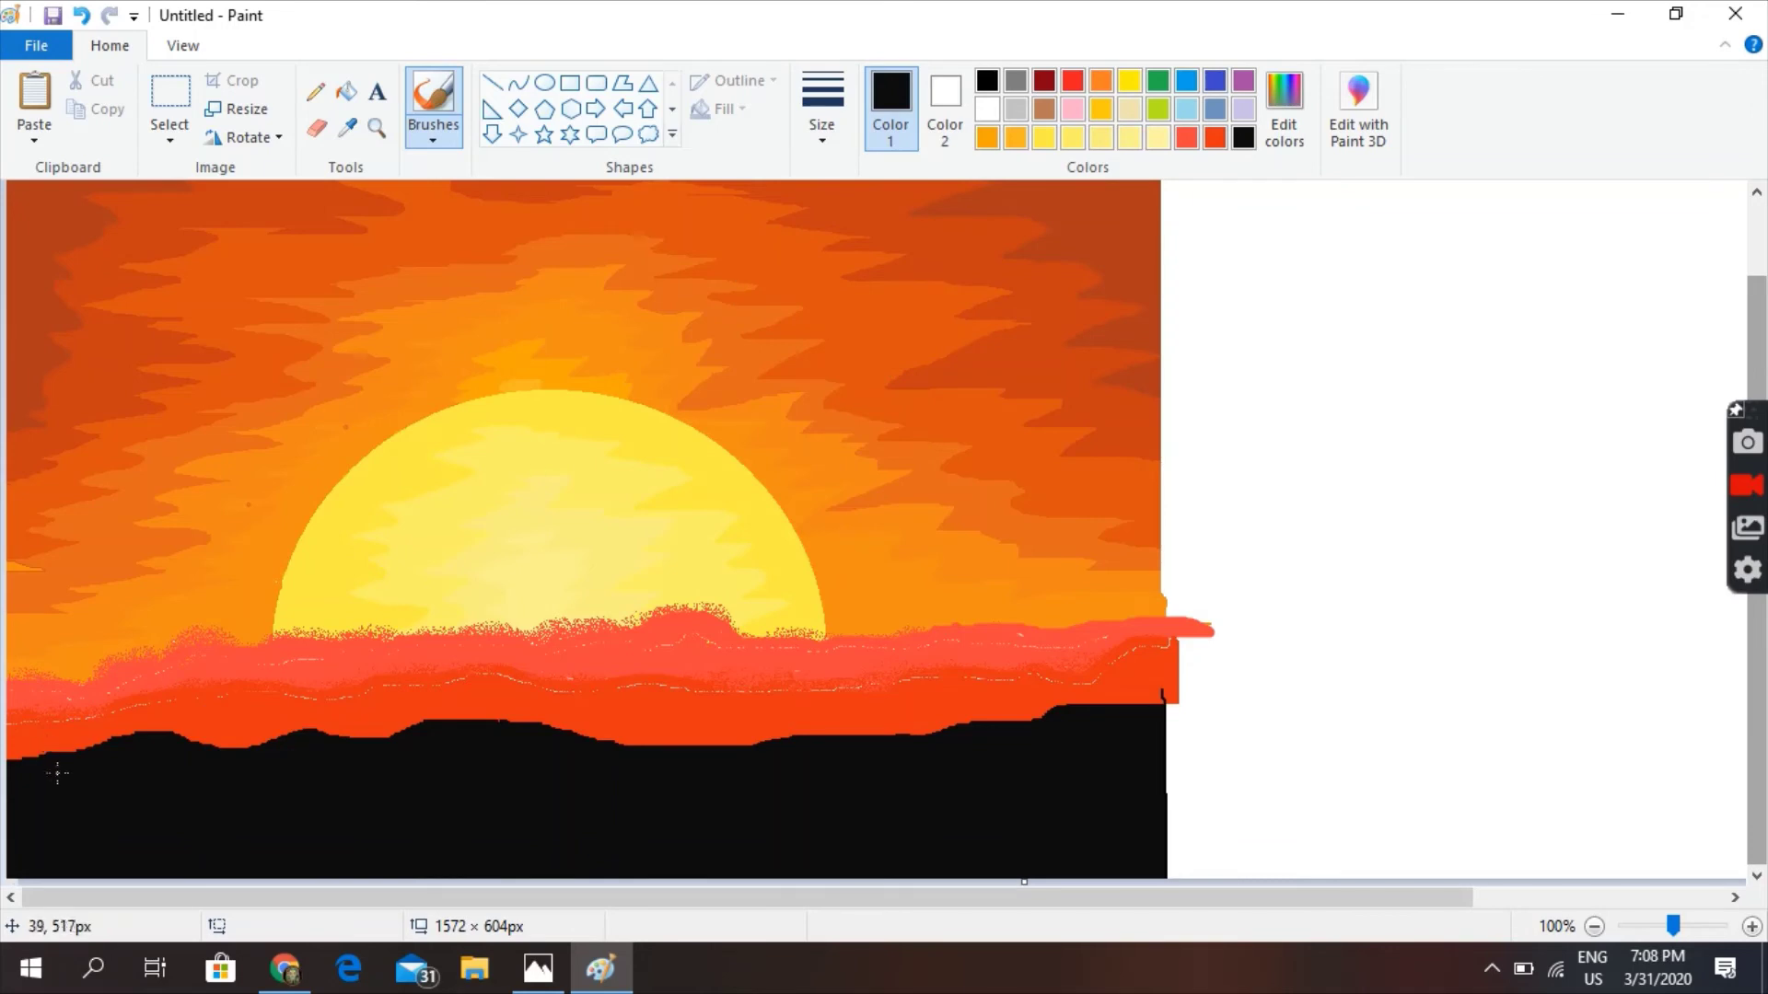
pyautogui.moveTo(49, 747)
pyautogui.mouseDown()
pyautogui.moveTo(65, 630)
pyautogui.moveTo(9, 481)
pyautogui.mouseUp()
pyautogui.moveTo(76, 776)
pyautogui.mouseDown()
pyautogui.moveTo(103, 633)
pyautogui.moveTo(70, 504)
pyautogui.moveTo(178, 501)
pyautogui.moveTo(229, 473)
pyautogui.moveTo(316, 495)
pyautogui.moveTo(236, 467)
pyautogui.moveTo(86, 490)
pyautogui.mouseUp()
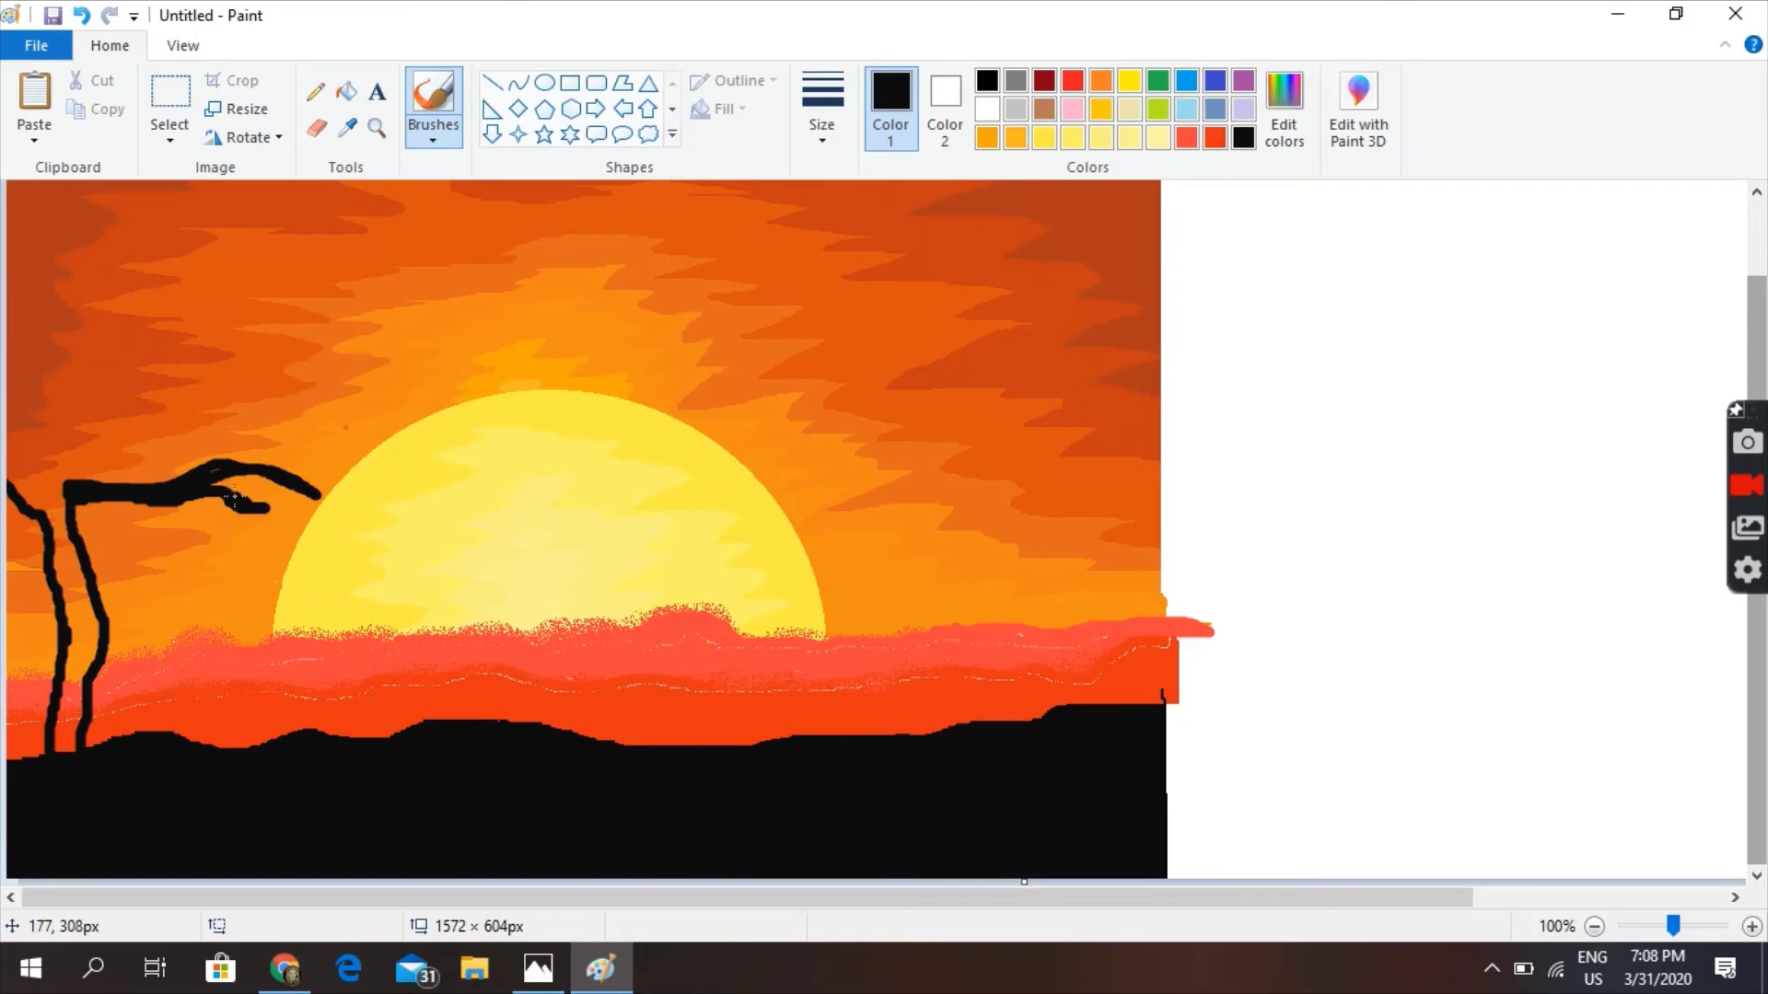
# Paint the tree's upper and middle forked branches, thicken the trunk to a solid silhouette, and add a short drooping branch below them
pyautogui.moveTo(206, 486)
pyautogui.mouseDown()
pyautogui.moveTo(87, 490)
pyautogui.moveTo(74, 525)
pyautogui.moveTo(18, 484)
pyautogui.moveTo(40, 404)
pyautogui.moveTo(103, 359)
pyautogui.moveTo(88, 372)
pyautogui.moveTo(170, 351)
pyautogui.mouseUp()
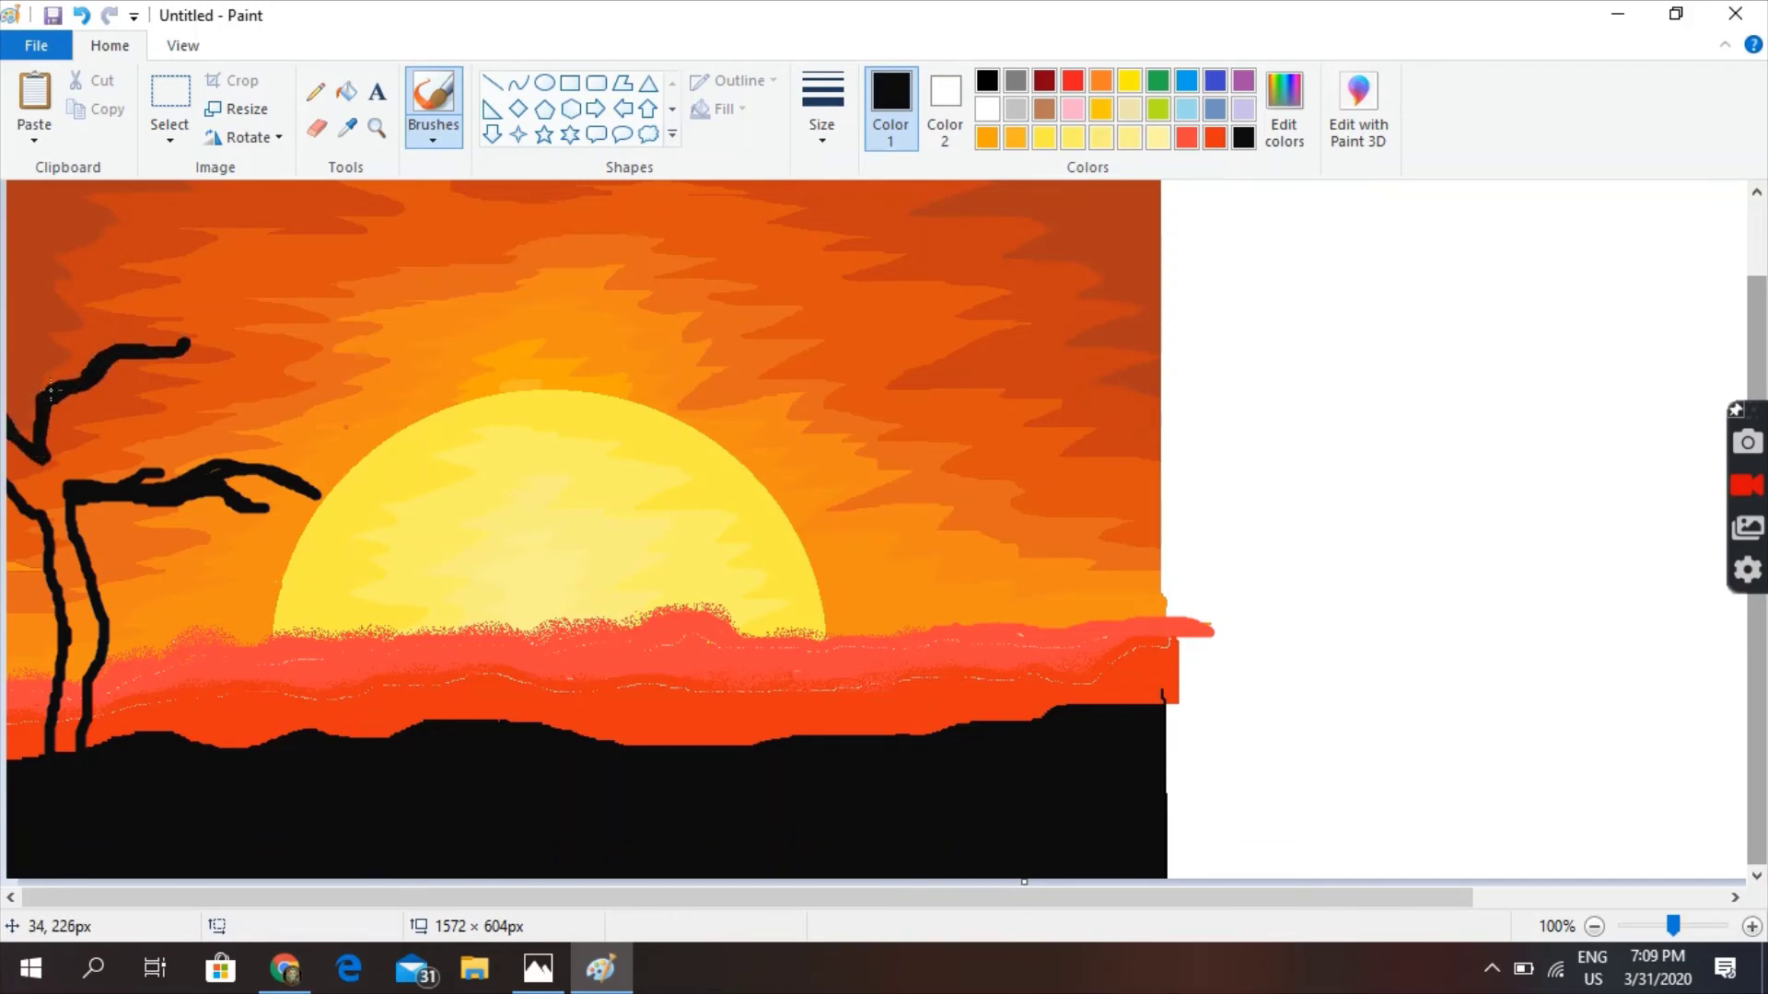
pyautogui.moveTo(38, 339); pyautogui.dragTo(28, 286)
pyautogui.moveTo(51, 372); pyautogui.dragTo(42, 294)
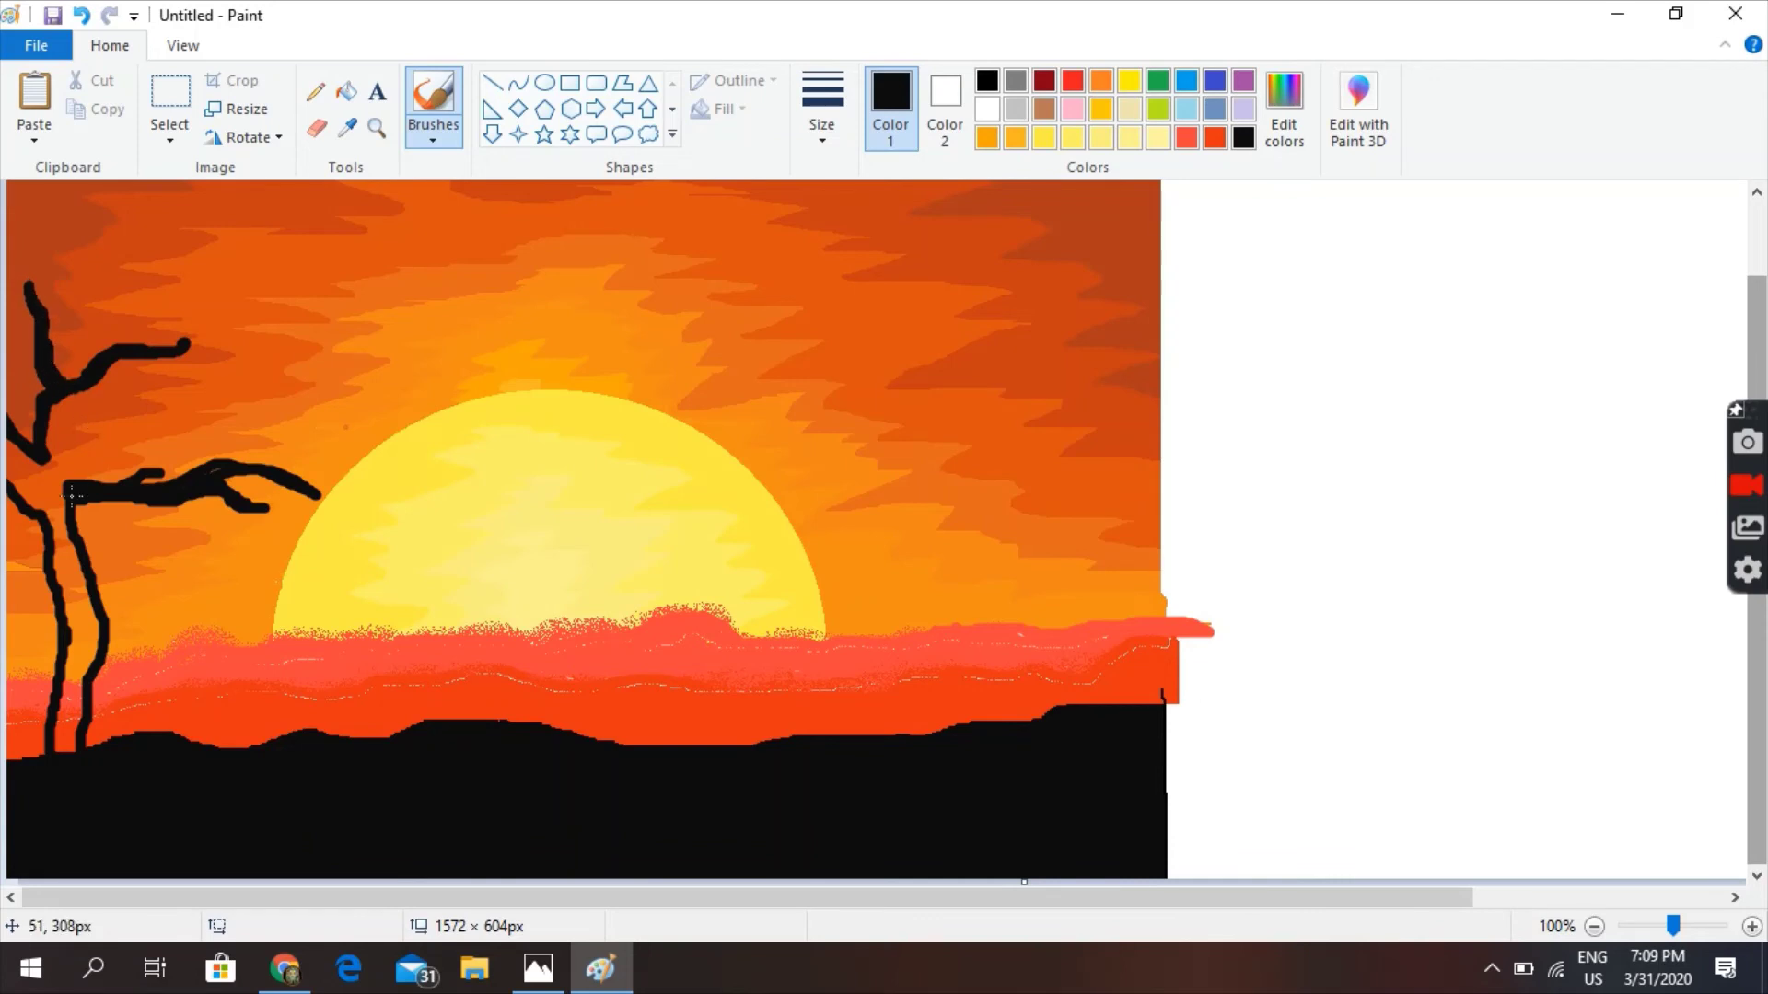
pyautogui.moveTo(44, 454)
pyautogui.mouseDown()
pyautogui.moveTo(208, 399)
pyautogui.moveTo(87, 444)
pyautogui.moveTo(245, 427)
pyautogui.moveTo(147, 426)
pyautogui.mouseUp()
pyautogui.moveTo(53, 485)
pyautogui.mouseDown()
pyautogui.moveTo(8, 479)
pyautogui.moveTo(42, 516)
pyautogui.moveTo(52, 492)
pyautogui.moveTo(44, 517)
pyautogui.moveTo(59, 509)
pyautogui.moveTo(28, 472)
pyautogui.moveTo(82, 667)
pyautogui.moveTo(64, 752)
pyautogui.moveTo(50, 732)
pyautogui.moveTo(51, 747)
pyautogui.moveTo(81, 632)
pyautogui.moveTo(63, 691)
pyautogui.moveTo(60, 528)
pyautogui.moveTo(83, 622)
pyautogui.moveTo(67, 545)
pyautogui.mouseUp()
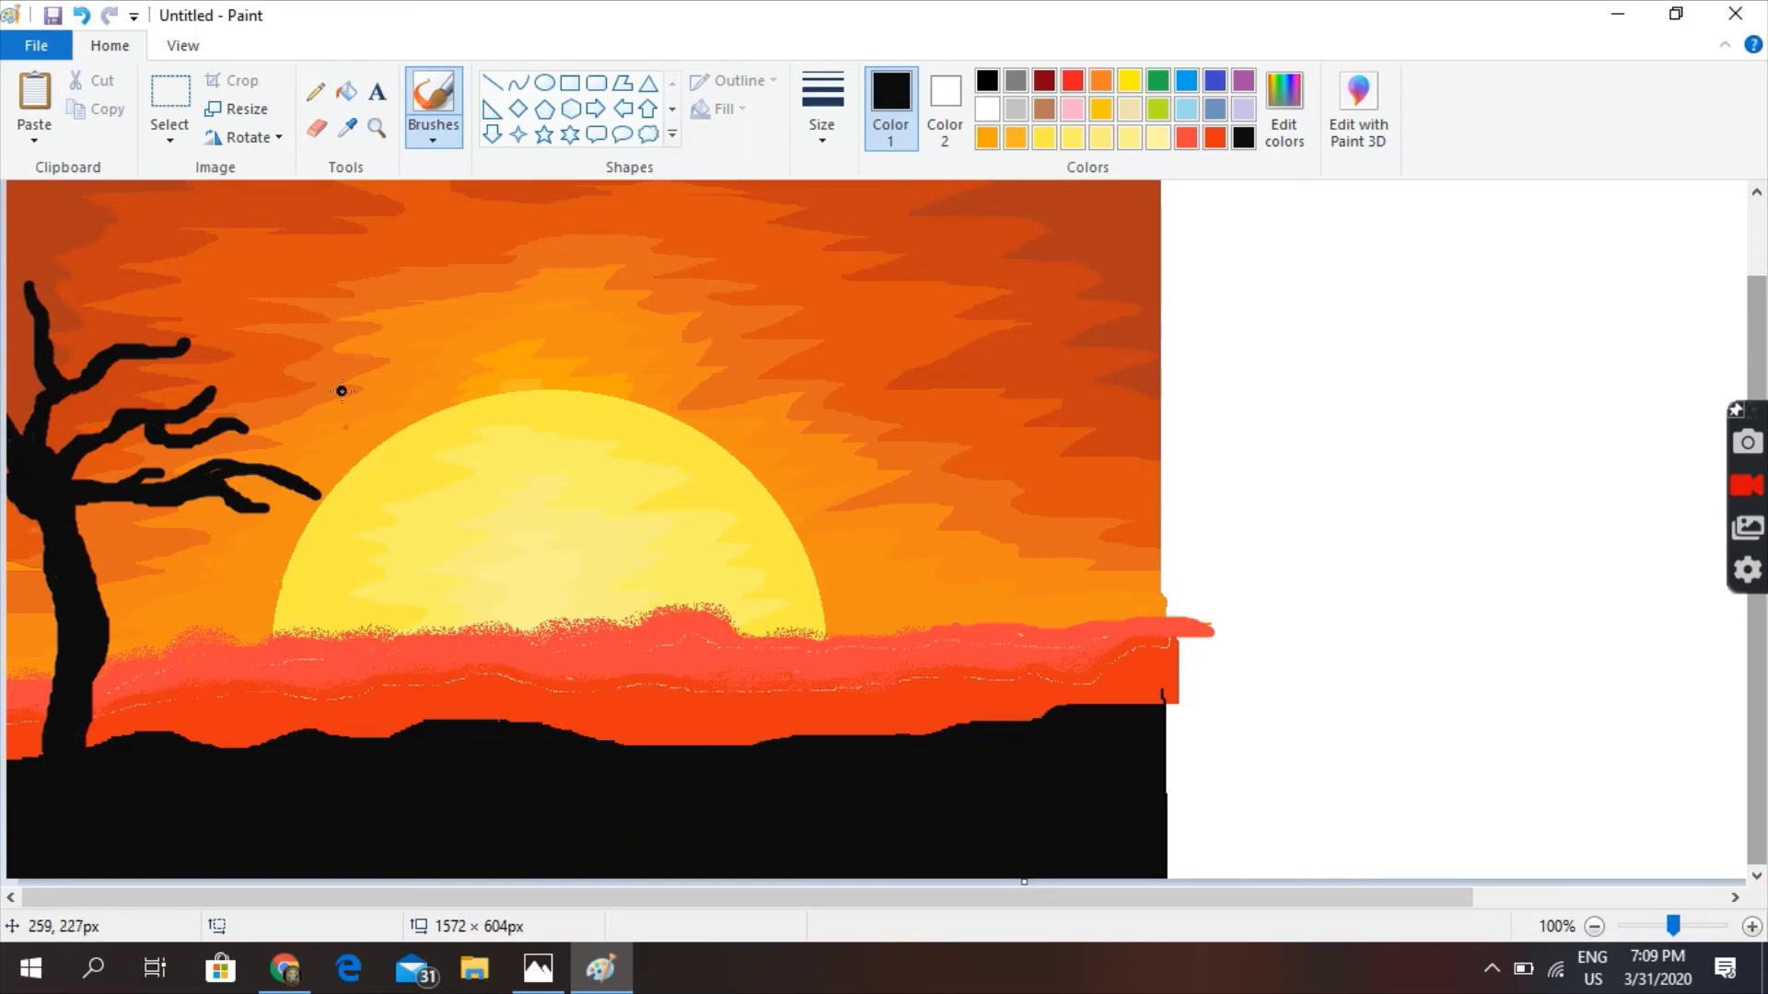
pyautogui.moveTo(95, 522); pyautogui.dragTo(137, 538)
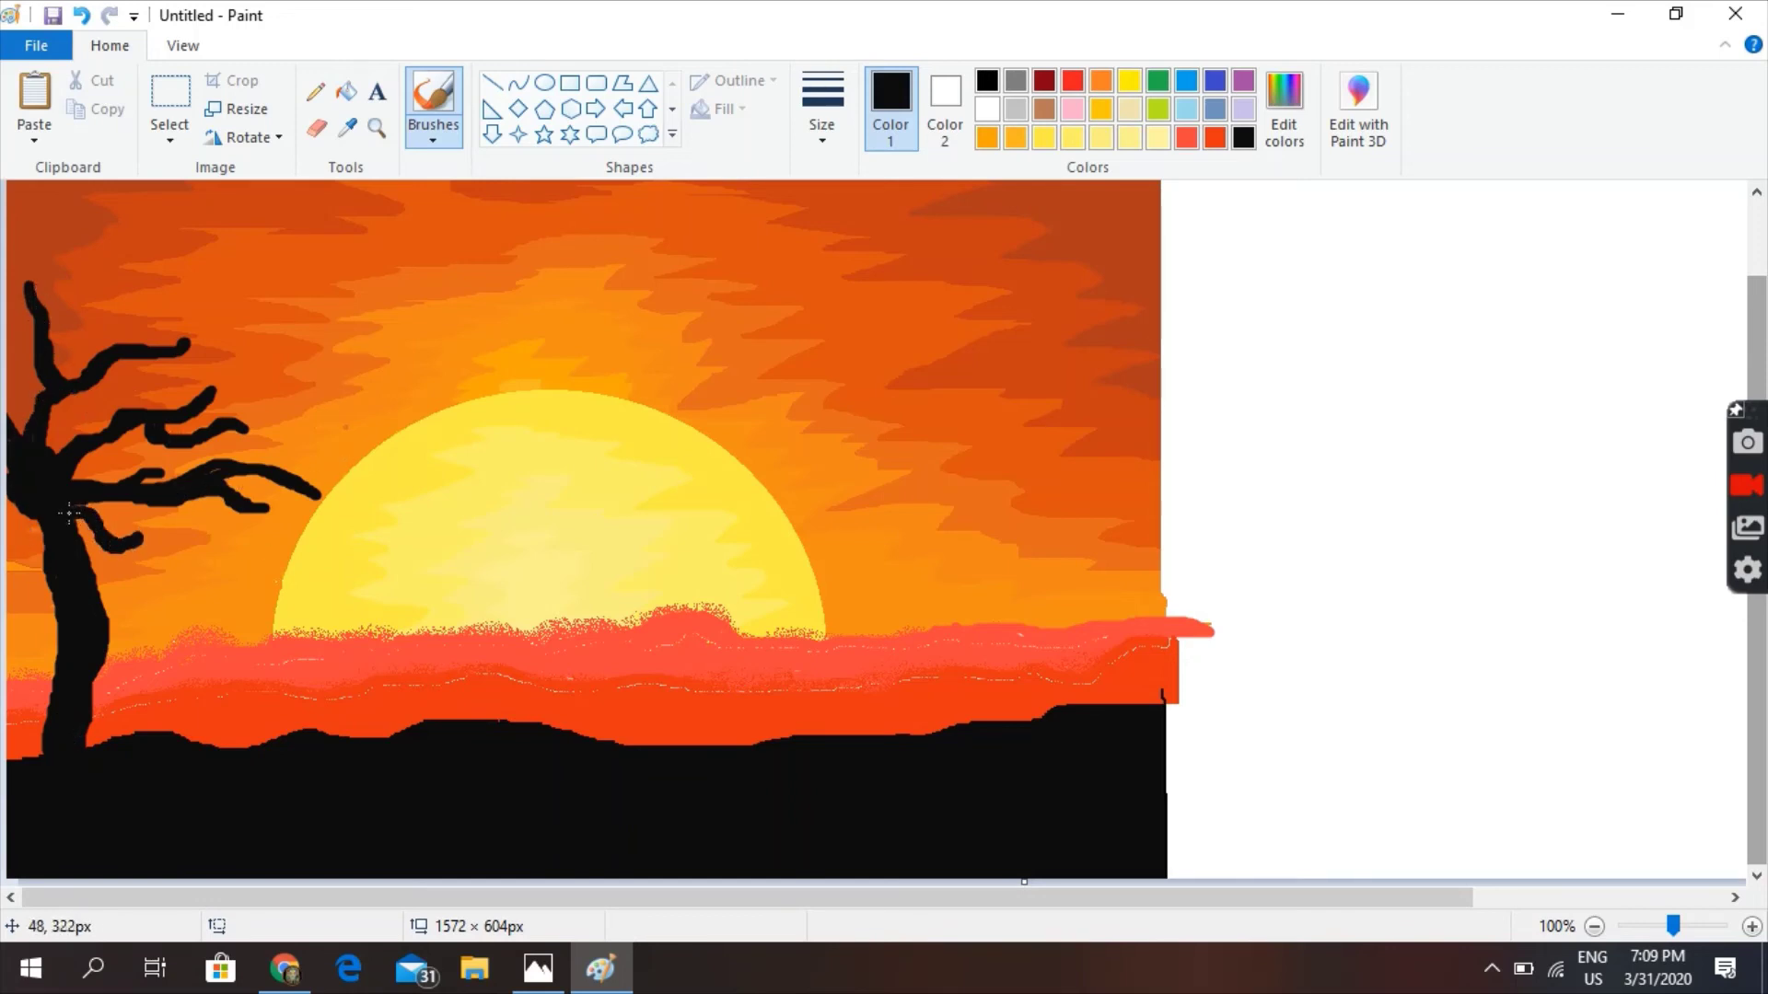
# Airbrush near-black clusters of foliage over the tree's branch tips and crown
pyautogui.click(433, 133)
pyautogui.click(579, 196)
pyautogui.click(821, 125)
pyautogui.click(882, 335)
pyautogui.moveTo(180, 327)
pyautogui.mouseDown()
pyautogui.moveTo(227, 338)
pyautogui.moveTo(207, 346)
pyautogui.moveTo(138, 297)
pyautogui.moveTo(180, 315)
pyautogui.moveTo(216, 304)
pyautogui.moveTo(173, 310)
pyautogui.moveTo(205, 284)
pyautogui.moveTo(230, 348)
pyautogui.moveTo(160, 298)
pyautogui.moveTo(163, 316)
pyautogui.moveTo(85, 375)
pyautogui.moveTo(126, 337)
pyautogui.moveTo(150, 349)
pyautogui.moveTo(103, 379)
pyautogui.moveTo(88, 424)
pyautogui.moveTo(79, 401)
pyautogui.moveTo(33, 430)
pyautogui.moveTo(122, 447)
pyautogui.moveTo(120, 497)
pyautogui.moveTo(51, 364)
pyautogui.moveTo(37, 414)
pyautogui.moveTo(133, 460)
pyautogui.moveTo(67, 408)
pyautogui.moveTo(62, 273)
pyautogui.moveTo(86, 242)
pyautogui.moveTo(61, 265)
pyautogui.moveTo(28, 227)
pyautogui.moveTo(38, 268)
pyautogui.moveTo(22, 239)
pyautogui.moveTo(75, 238)
pyautogui.moveTo(51, 295)
pyautogui.moveTo(57, 270)
pyautogui.moveTo(196, 391)
pyautogui.moveTo(225, 380)
pyautogui.moveTo(213, 364)
pyautogui.moveTo(212, 391)
pyautogui.moveTo(217, 367)
pyautogui.moveTo(245, 393)
pyautogui.moveTo(245, 431)
pyautogui.moveTo(274, 393)
pyautogui.moveTo(283, 417)
pyautogui.moveTo(250, 408)
pyautogui.moveTo(281, 425)
pyautogui.moveTo(258, 365)
pyautogui.moveTo(263, 447)
pyautogui.moveTo(315, 477)
pyautogui.moveTo(327, 440)
pyautogui.moveTo(353, 474)
pyautogui.moveTo(158, 538)
pyautogui.moveTo(179, 525)
pyautogui.moveTo(164, 566)
pyautogui.mouseUp()
pyautogui.moveTo(144, 457)
pyautogui.mouseDown()
pyautogui.moveTo(224, 474)
pyautogui.moveTo(155, 389)
pyautogui.moveTo(101, 394)
pyautogui.moveTo(62, 333)
pyautogui.moveTo(50, 419)
pyautogui.mouseUp()
pyautogui.moveTo(29, 483); pyautogui.dragTo(11, 479)
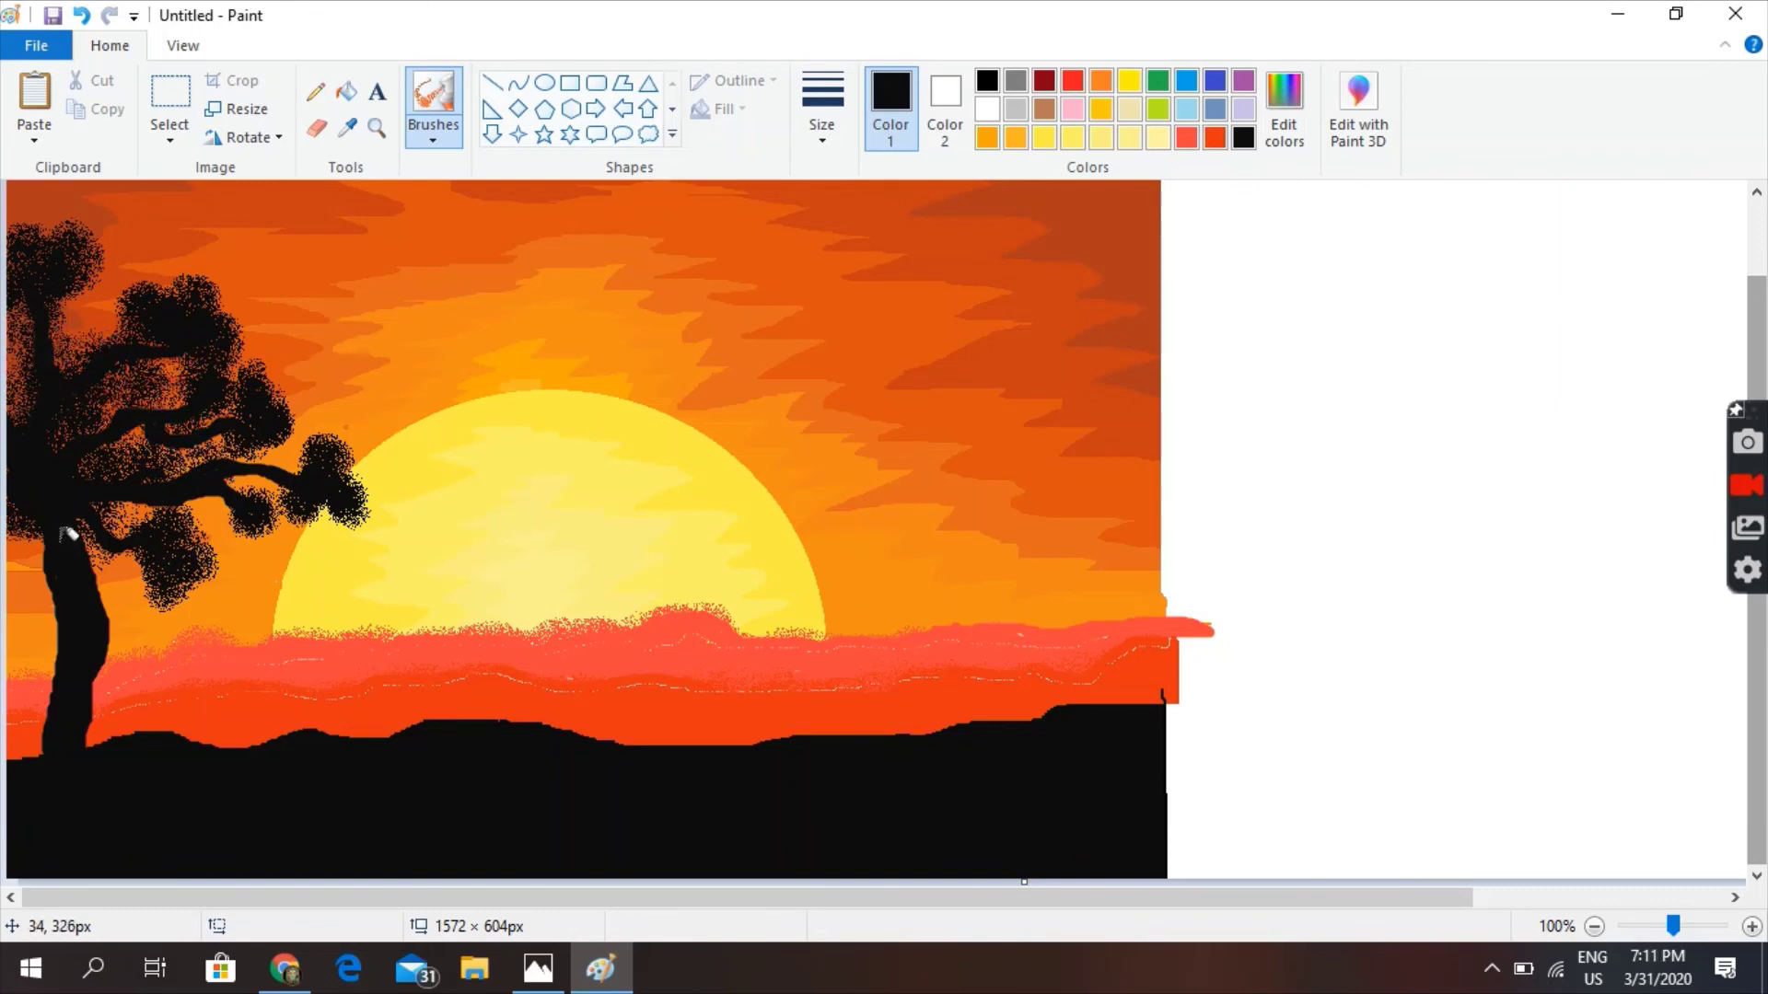
pyautogui.moveTo(262, 470)
pyautogui.mouseDown()
pyautogui.moveTo(319, 449)
pyautogui.moveTo(344, 473)
pyautogui.moveTo(293, 510)
pyautogui.moveTo(299, 492)
pyautogui.moveTo(274, 480)
pyautogui.moveTo(286, 451)
pyautogui.moveTo(238, 371)
pyautogui.mouseUp()
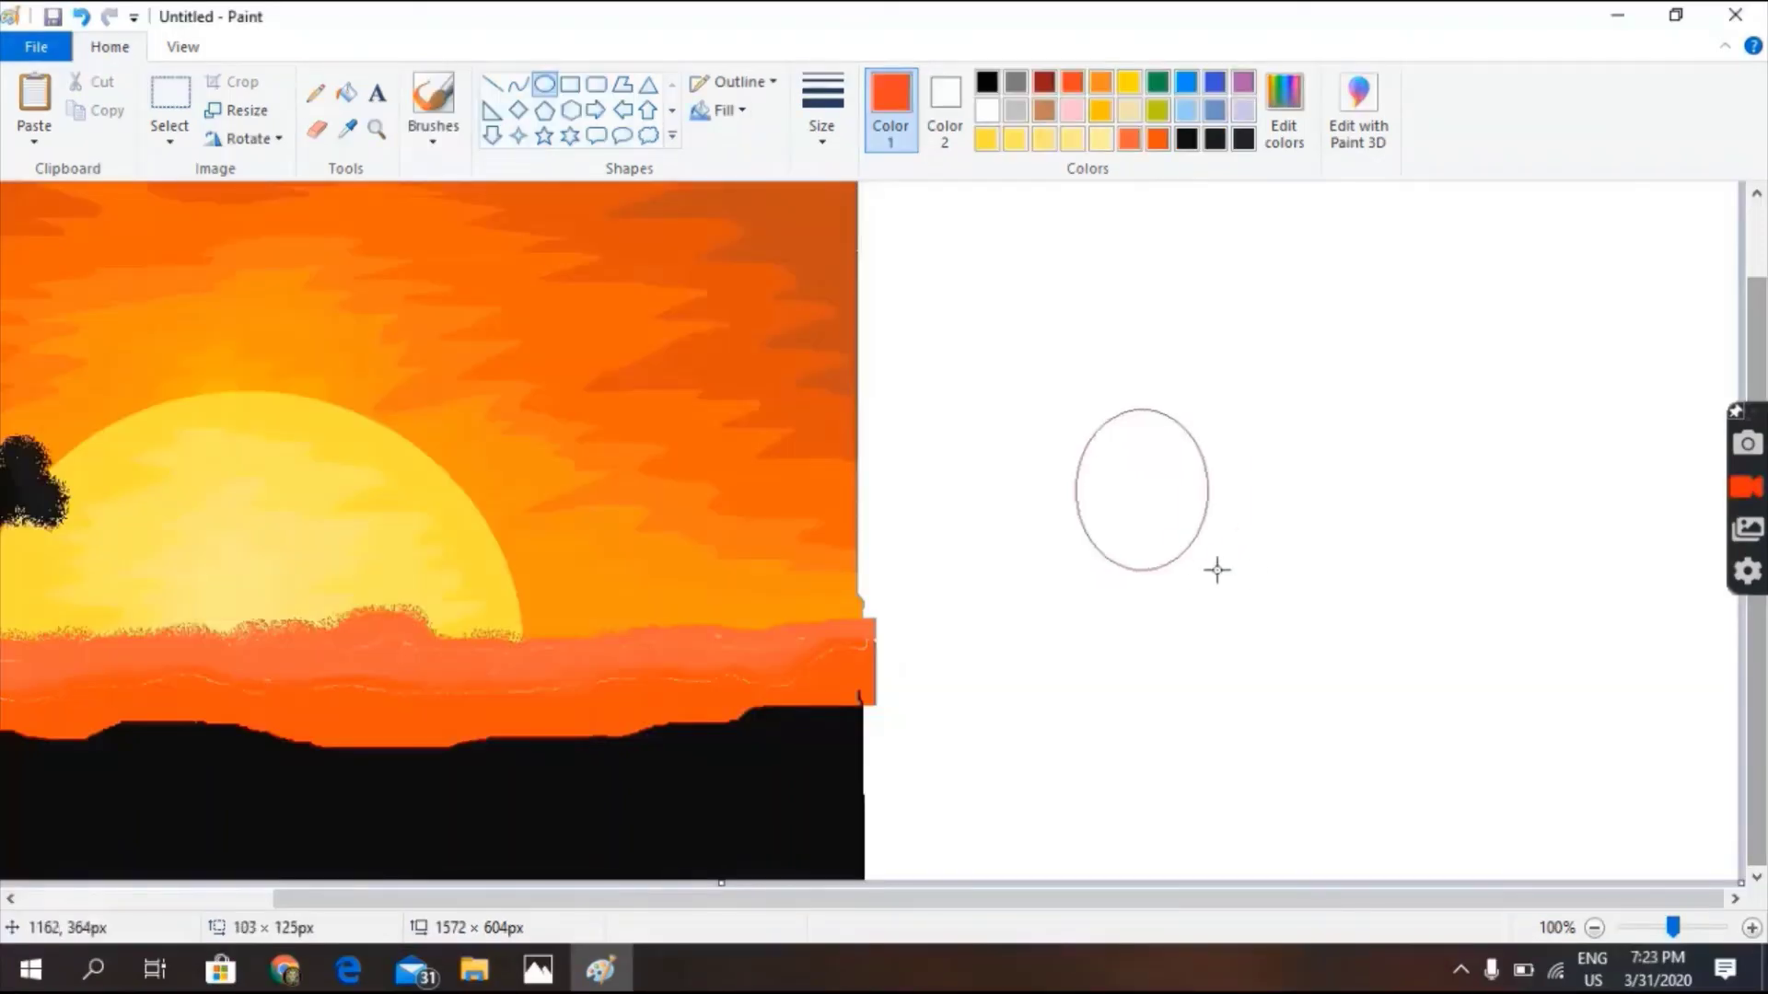
# Draw a head circle and a body ellipse about 232 × 149 px on the blank area, and sketch an elephant with raised trunk around them in grey
pyautogui.moveTo(1215, 569); pyautogui.dragTo(1475, 711)
pyautogui.moveTo(1373, 608); pyautogui.dragTo(1490, 580)
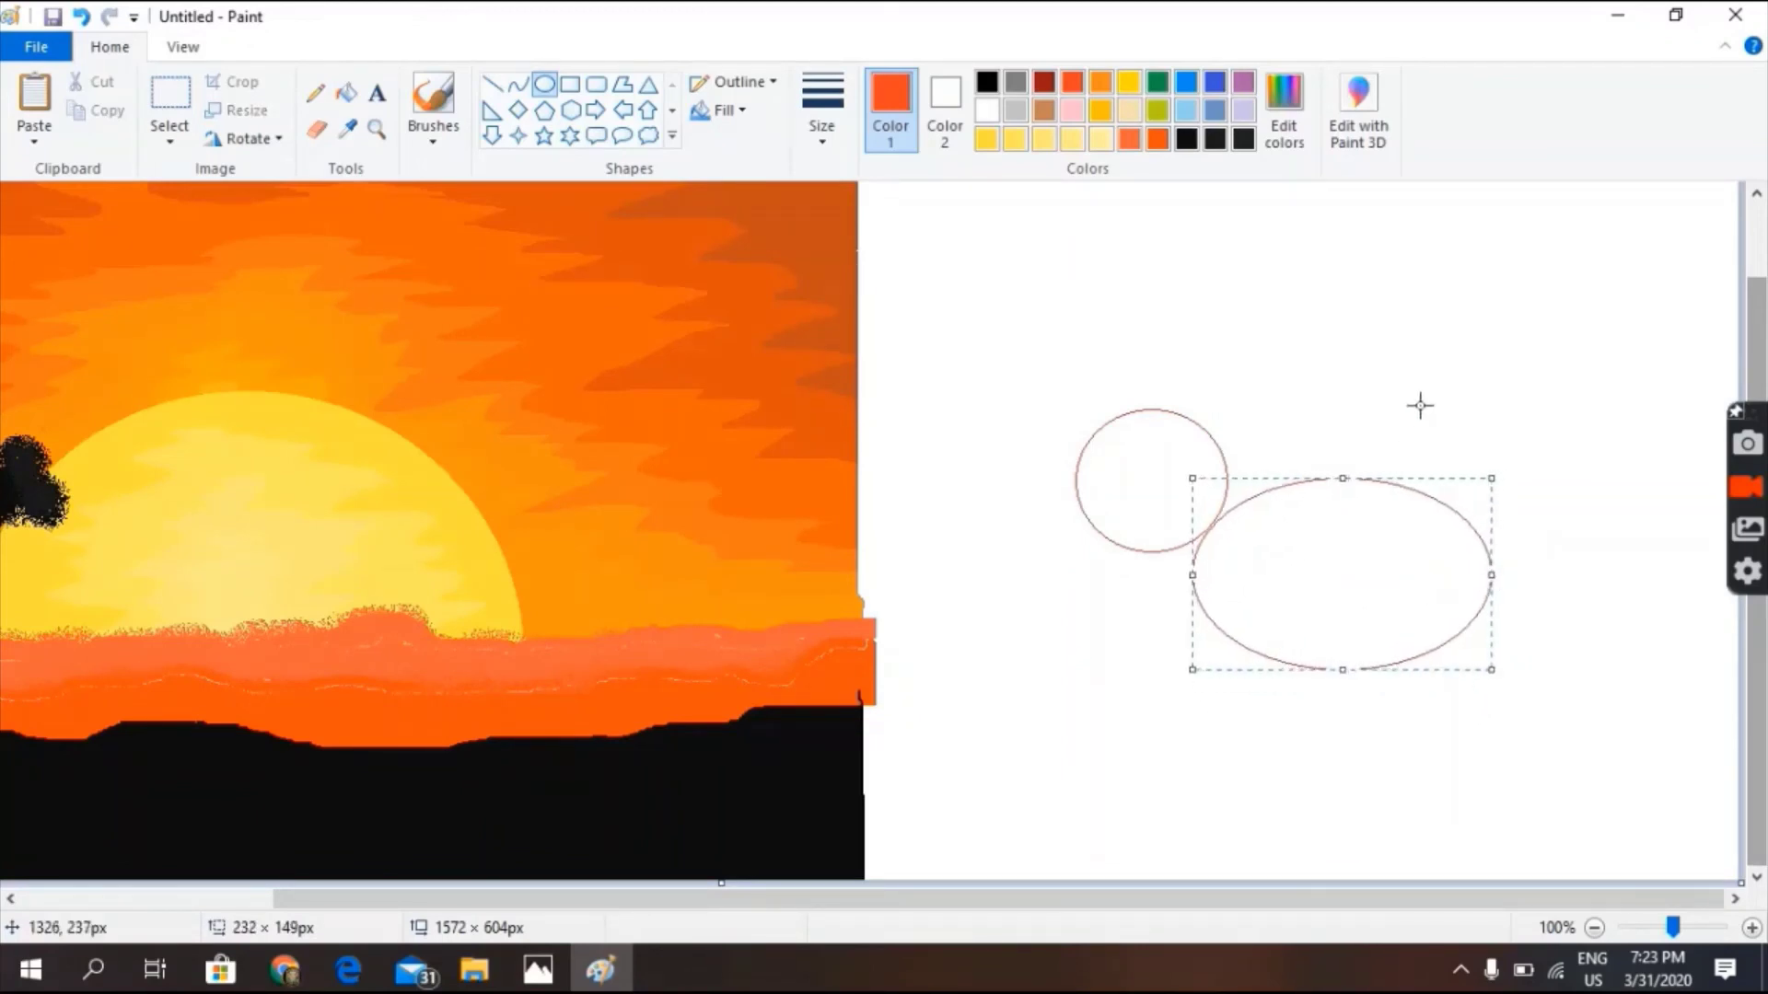
pyautogui.click(315, 93)
pyautogui.click(1015, 110)
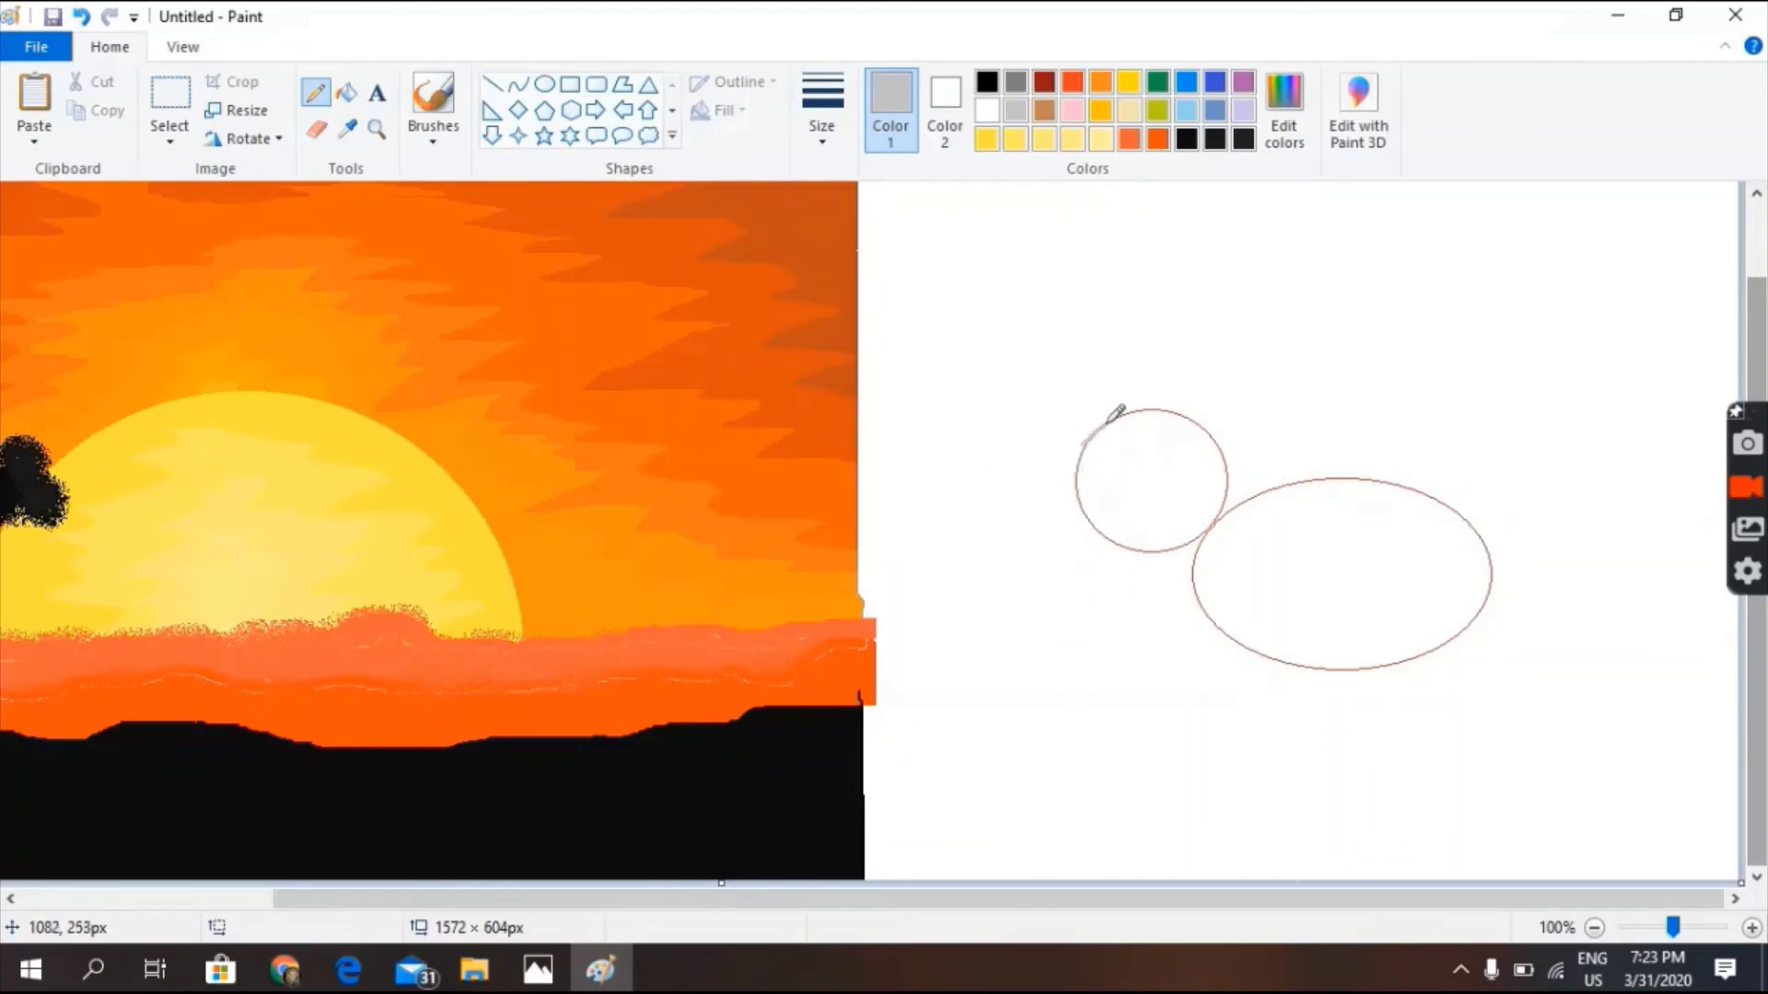
pyautogui.moveTo(1135, 404)
pyautogui.mouseDown()
pyautogui.moveTo(1197, 408)
pyautogui.moveTo(1501, 523)
pyautogui.moveTo(1508, 621)
pyautogui.moveTo(1458, 778)
pyautogui.moveTo(1379, 785)
pyautogui.moveTo(1372, 718)
pyautogui.moveTo(1326, 681)
pyautogui.moveTo(1293, 688)
pyautogui.moveTo(1276, 729)
pyautogui.mouseUp()
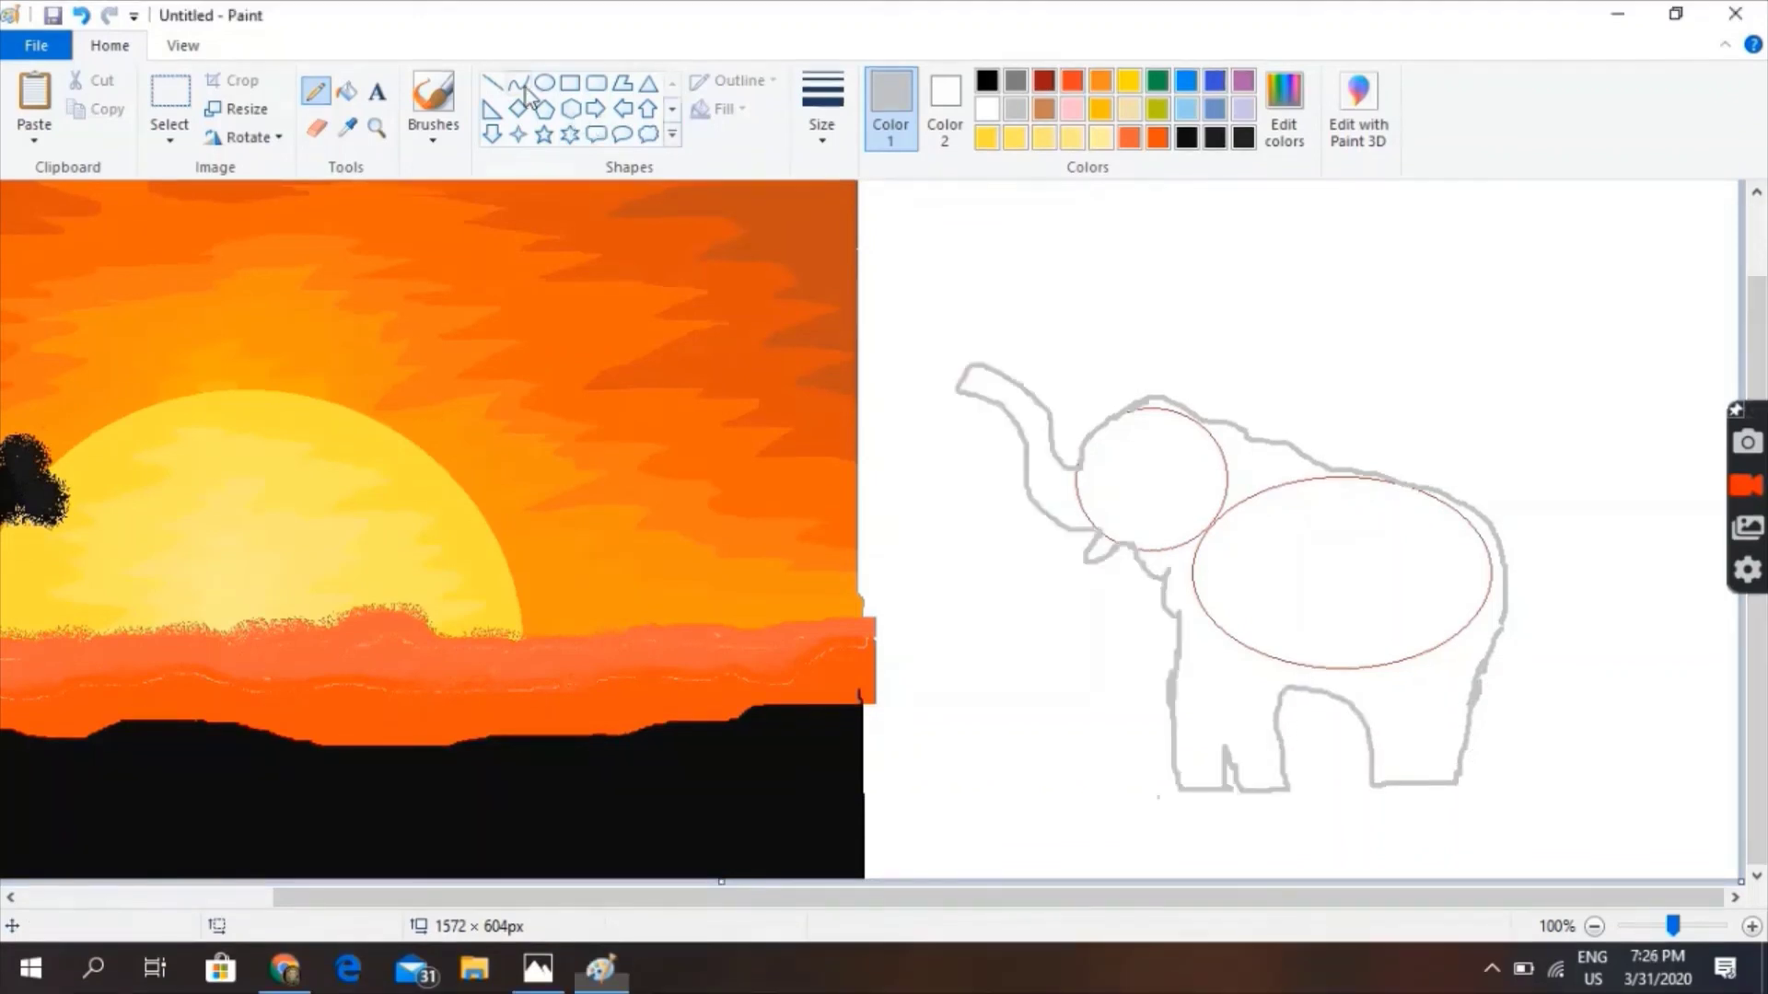
# Trace the elephant's grey sketch in black with the Pencil at 200% zoom, starting with the head, back and legs
pyautogui.click(985, 82)
pyautogui.scroll(1, 786, 853)
pyautogui.hscroll(10, 785, 853)
pyautogui.moveTo(402, 576)
pyautogui.mouseDown()
pyautogui.moveTo(411, 541)
pyautogui.moveTo(750, 473)
pyautogui.moveTo(1172, 634)
pyautogui.moveTo(1275, 494)
pyautogui.moveTo(1200, 540)
pyautogui.moveTo(1007, 734)
pyautogui.moveTo(843, 505)
pyautogui.moveTo(753, 744)
pyautogui.moveTo(622, 742)
pyautogui.moveTo(626, 399)
pyautogui.mouseUp()
pyautogui.scroll(-5, 1225, 571)
pyautogui.scroll(5, 603, 295)
# Trace the elephant's chest in black, undo that stroke, and redraw it on through the tusk and trunk
pyautogui.moveTo(594, 626); pyautogui.dragTo(544, 557)
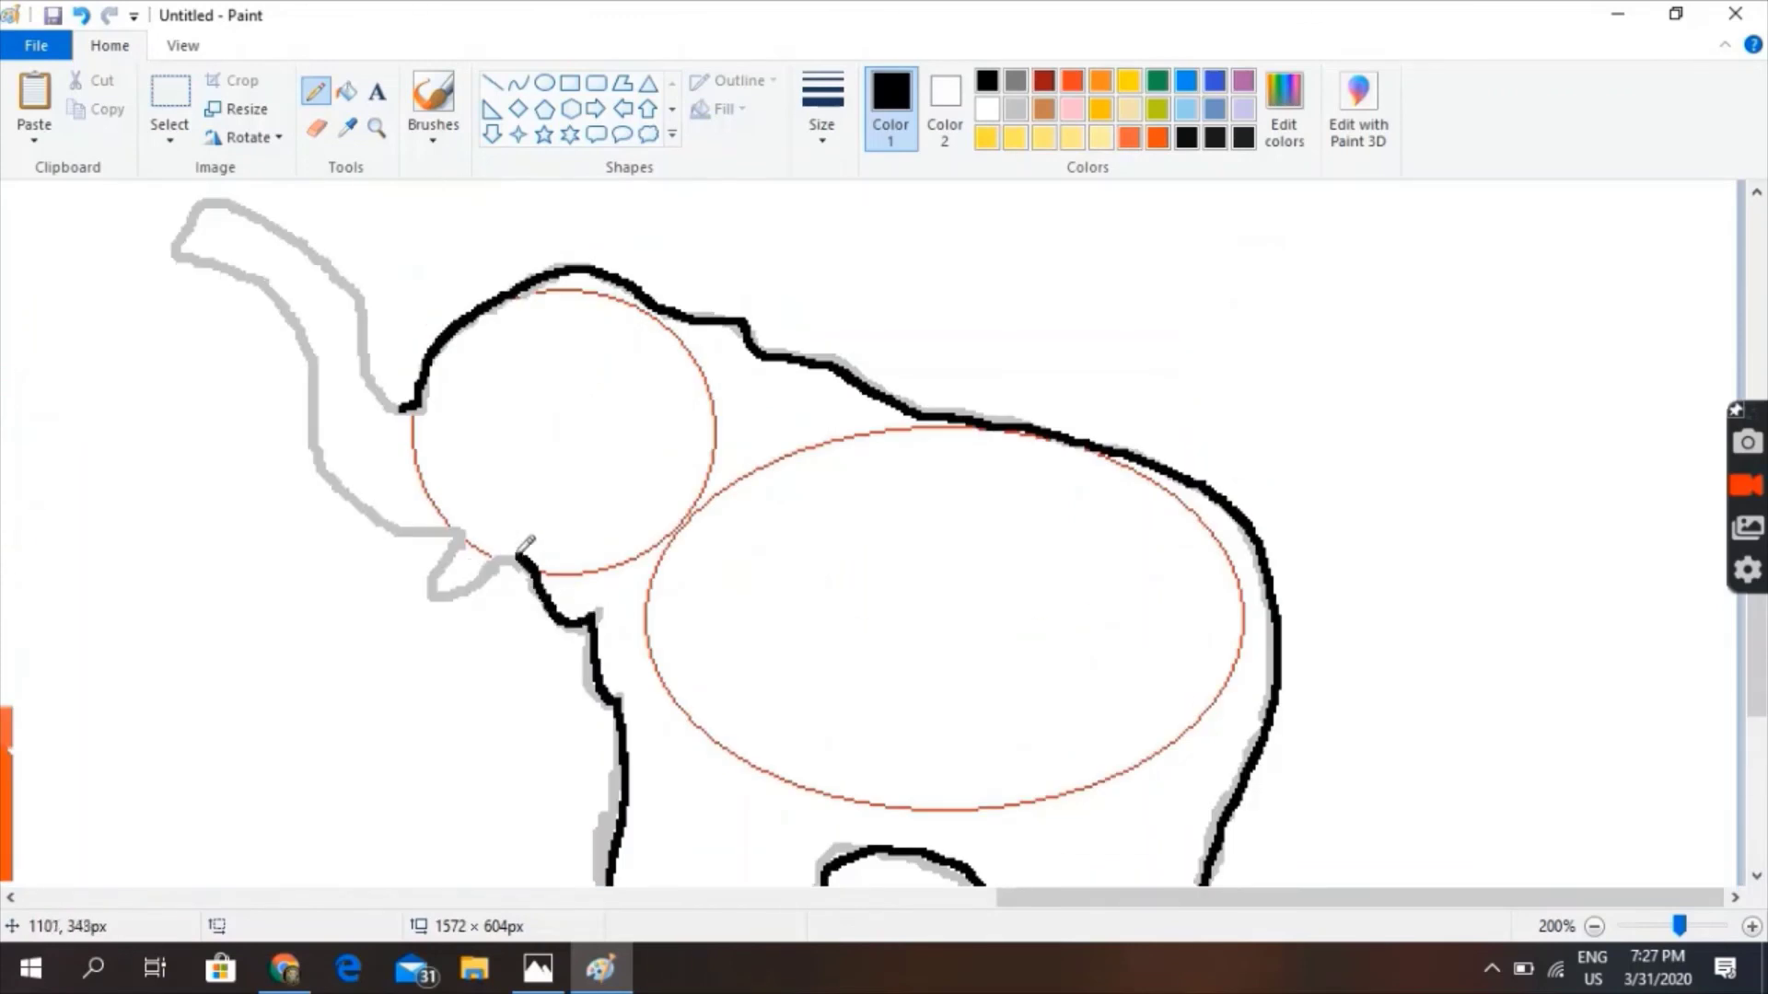
pyautogui.hotkey('ctrl', 'z')
pyautogui.moveTo(594, 626); pyautogui.dragTo(461, 529)
pyautogui.moveTo(366, 486)
pyautogui.mouseDown()
pyautogui.moveTo(312, 368)
pyautogui.moveTo(235, 256)
pyautogui.mouseUp()
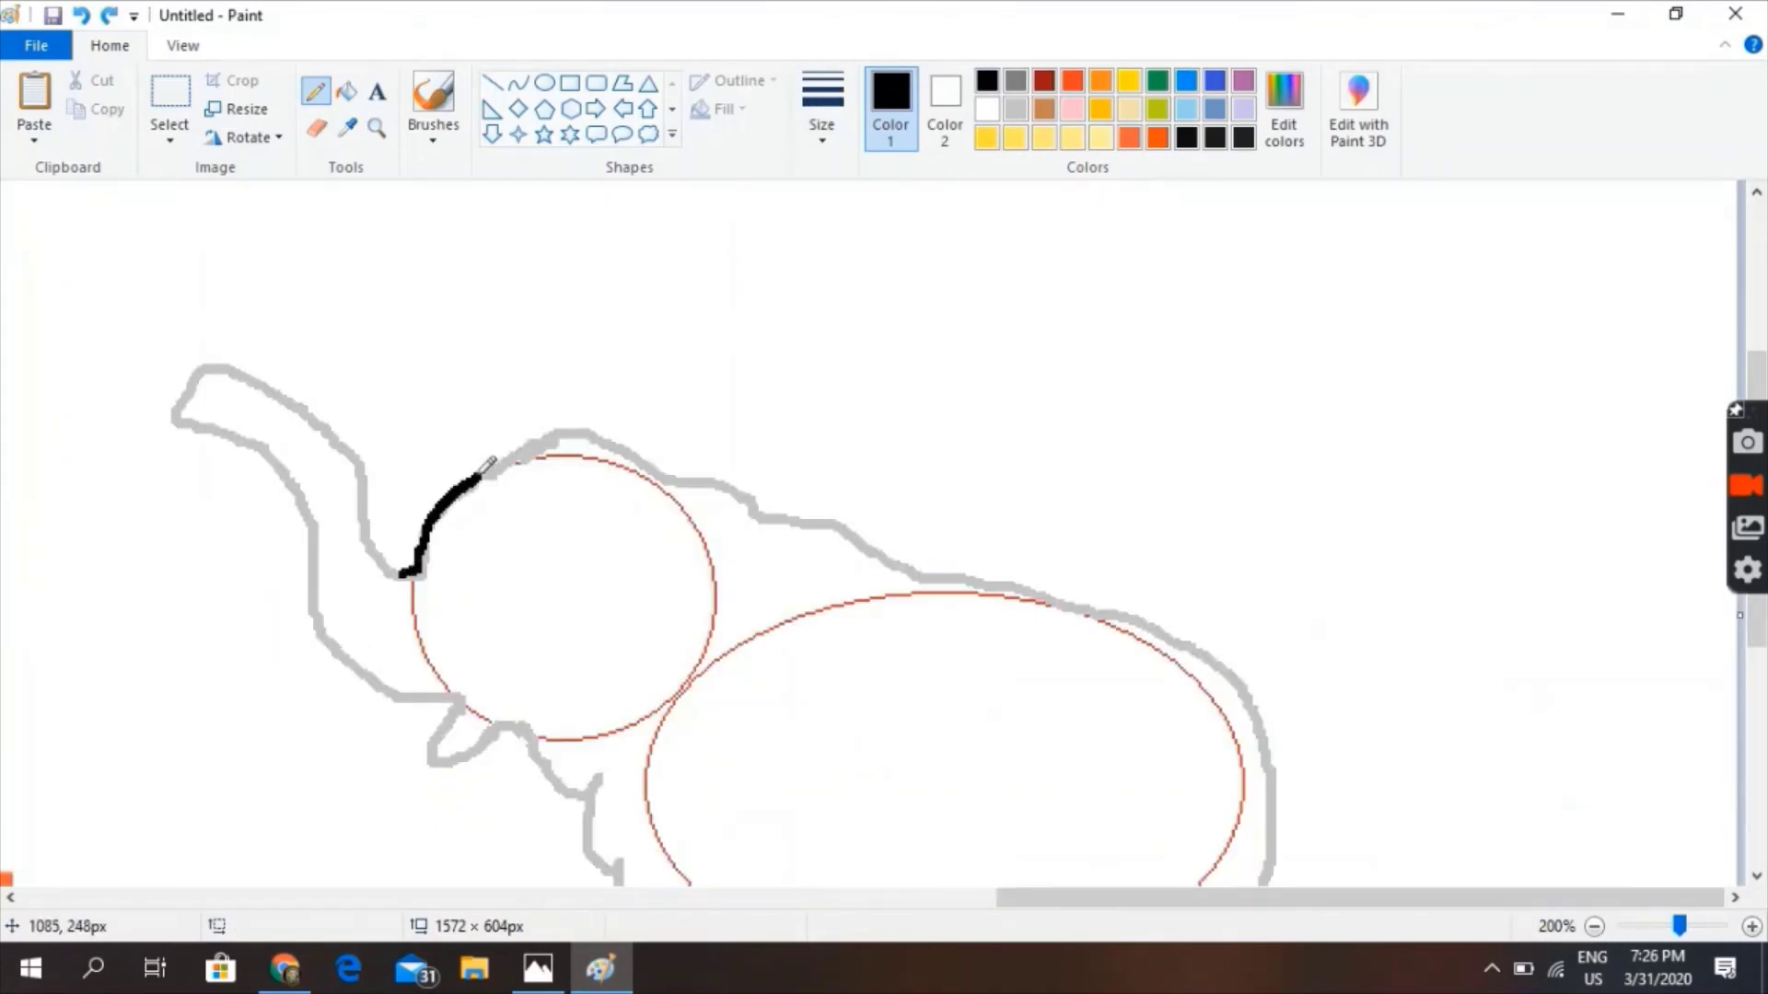
# Trace the head, back and hind leg in black, and outline the feet slightly lower than the grey sketch
pyautogui.moveTo(488, 463)
pyautogui.mouseDown()
pyautogui.moveTo(626, 445)
pyautogui.moveTo(779, 520)
pyautogui.moveTo(1219, 661)
pyautogui.moveTo(1275, 777)
pyautogui.moveTo(1286, 285)
pyautogui.moveTo(1191, 617)
pyautogui.mouseUp()
pyautogui.scroll(-5, 1275, 276)
pyautogui.moveTo(1015, 649)
pyautogui.mouseDown()
pyautogui.moveTo(963, 514)
pyautogui.moveTo(823, 536)
pyautogui.moveTo(839, 722)
pyautogui.moveTo(736, 662)
pyautogui.mouseUp()
pyautogui.moveTo(629, 643); pyautogui.dragTo(640, 404)
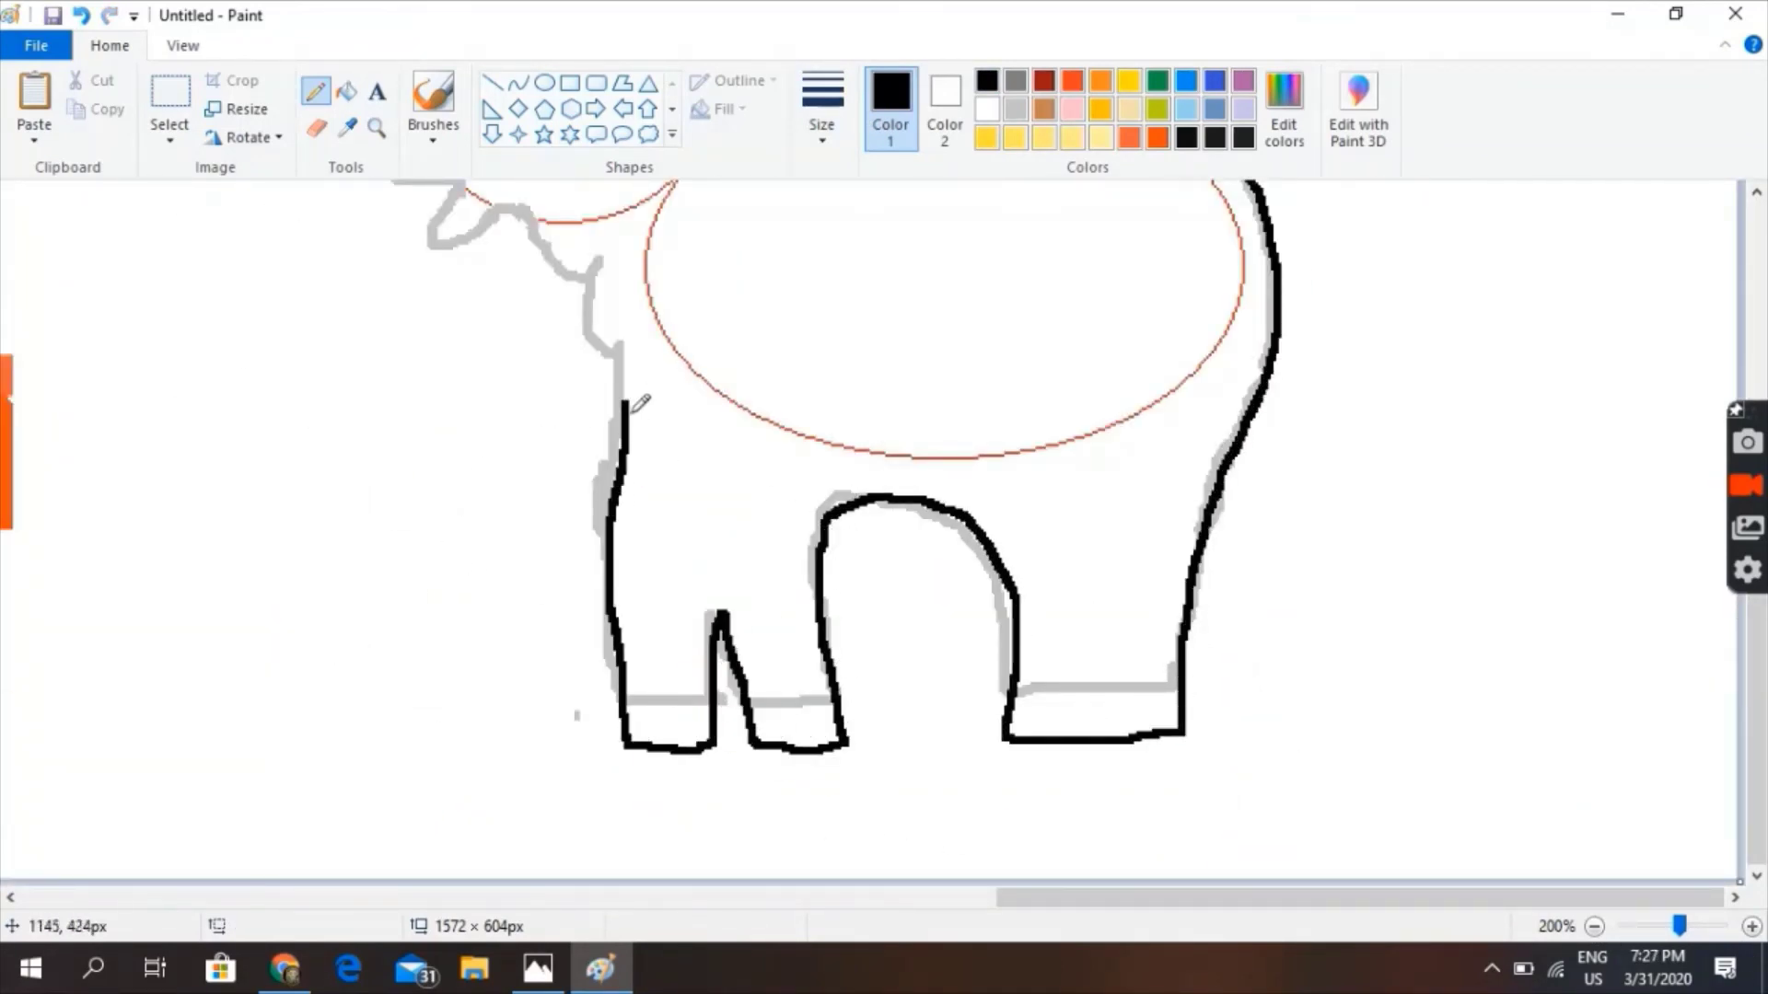
# Continue the black outline up the chest, undo the last stroke, and redraw it around the mouth, tusk and raised trunk
pyautogui.scroll(4, 611, 304)
pyautogui.moveTo(610, 304); pyautogui.dragTo(508, 545)
pyautogui.moveTo(388, 508); pyautogui.dragTo(378, 497)
pyautogui.hotkey('ctrl', 'z')
pyautogui.moveTo(597, 636)
pyautogui.mouseDown()
pyautogui.moveTo(452, 573)
pyautogui.moveTo(454, 532)
pyautogui.mouseUp()
pyautogui.moveTo(328, 455)
pyautogui.mouseDown()
pyautogui.moveTo(305, 332)
pyautogui.moveTo(180, 249)
pyautogui.moveTo(347, 268)
pyautogui.mouseUp()
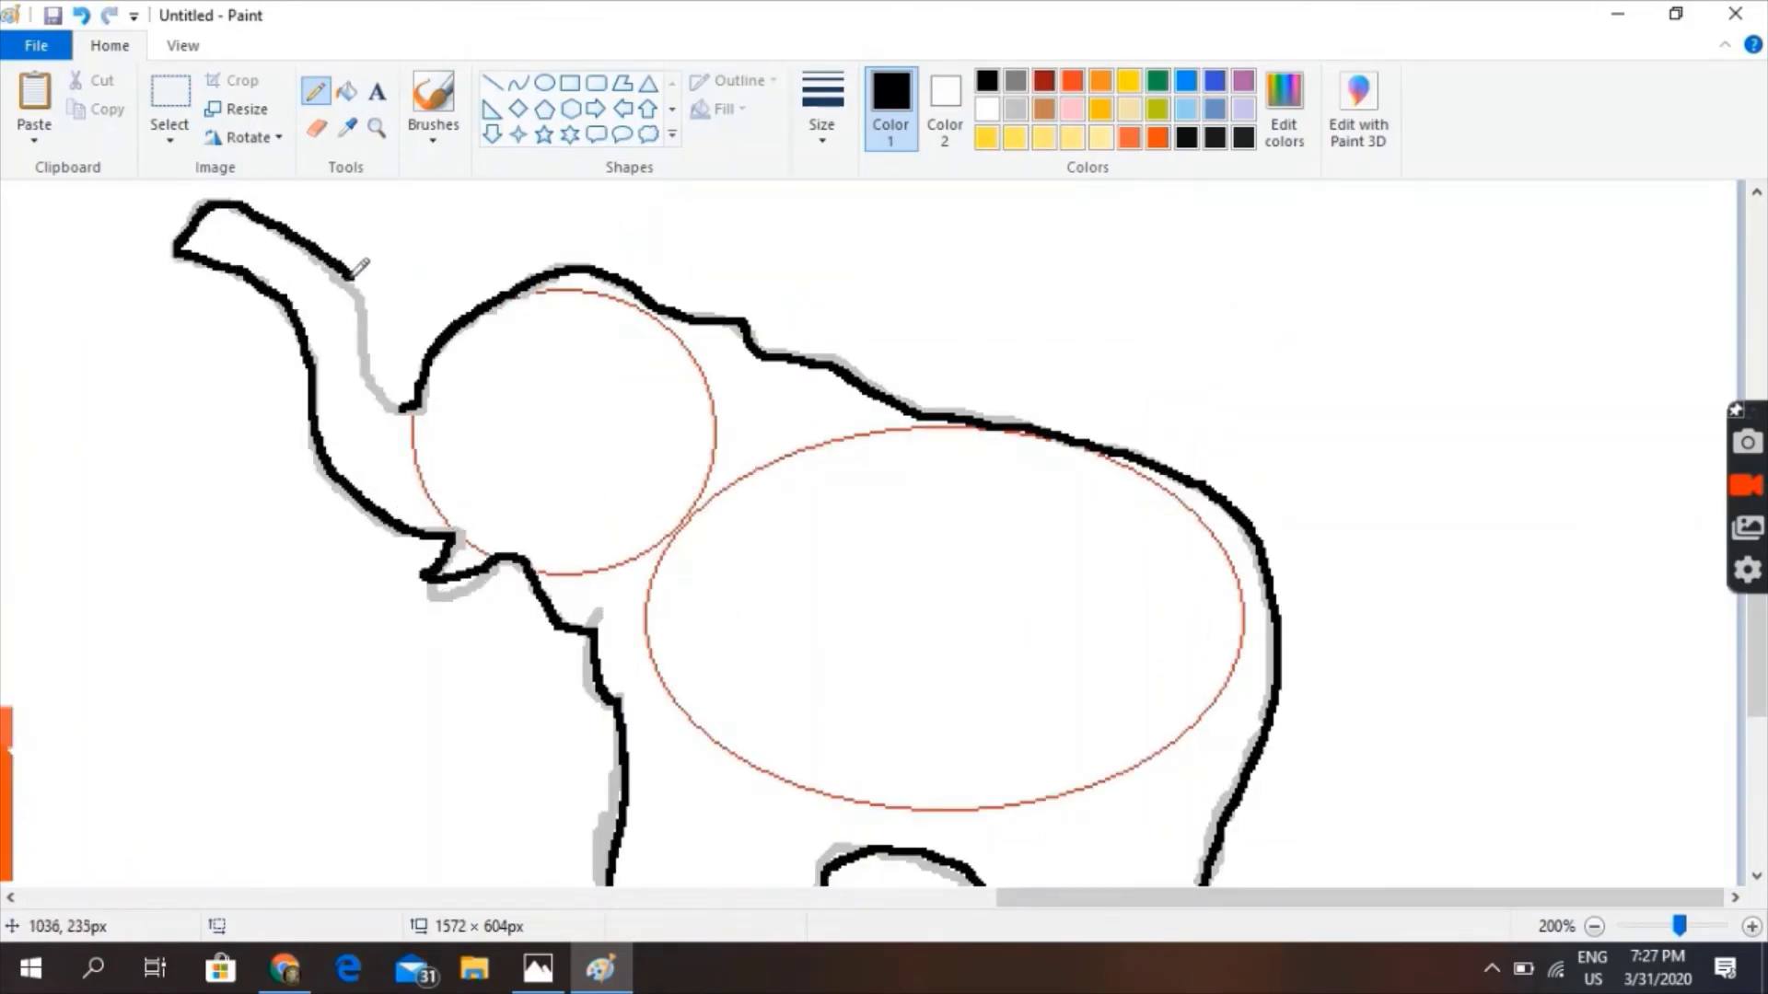
pyautogui.scroll(-4, 571, 714)
pyautogui.scroll(-1, 571, 715)
pyautogui.click(346, 91)
pyautogui.click(1314, 505)
pyautogui.hotkey('ctrl', 'z')
# Erase the red guide ellipses inside the elephant's black outline
pyautogui.click(316, 128)
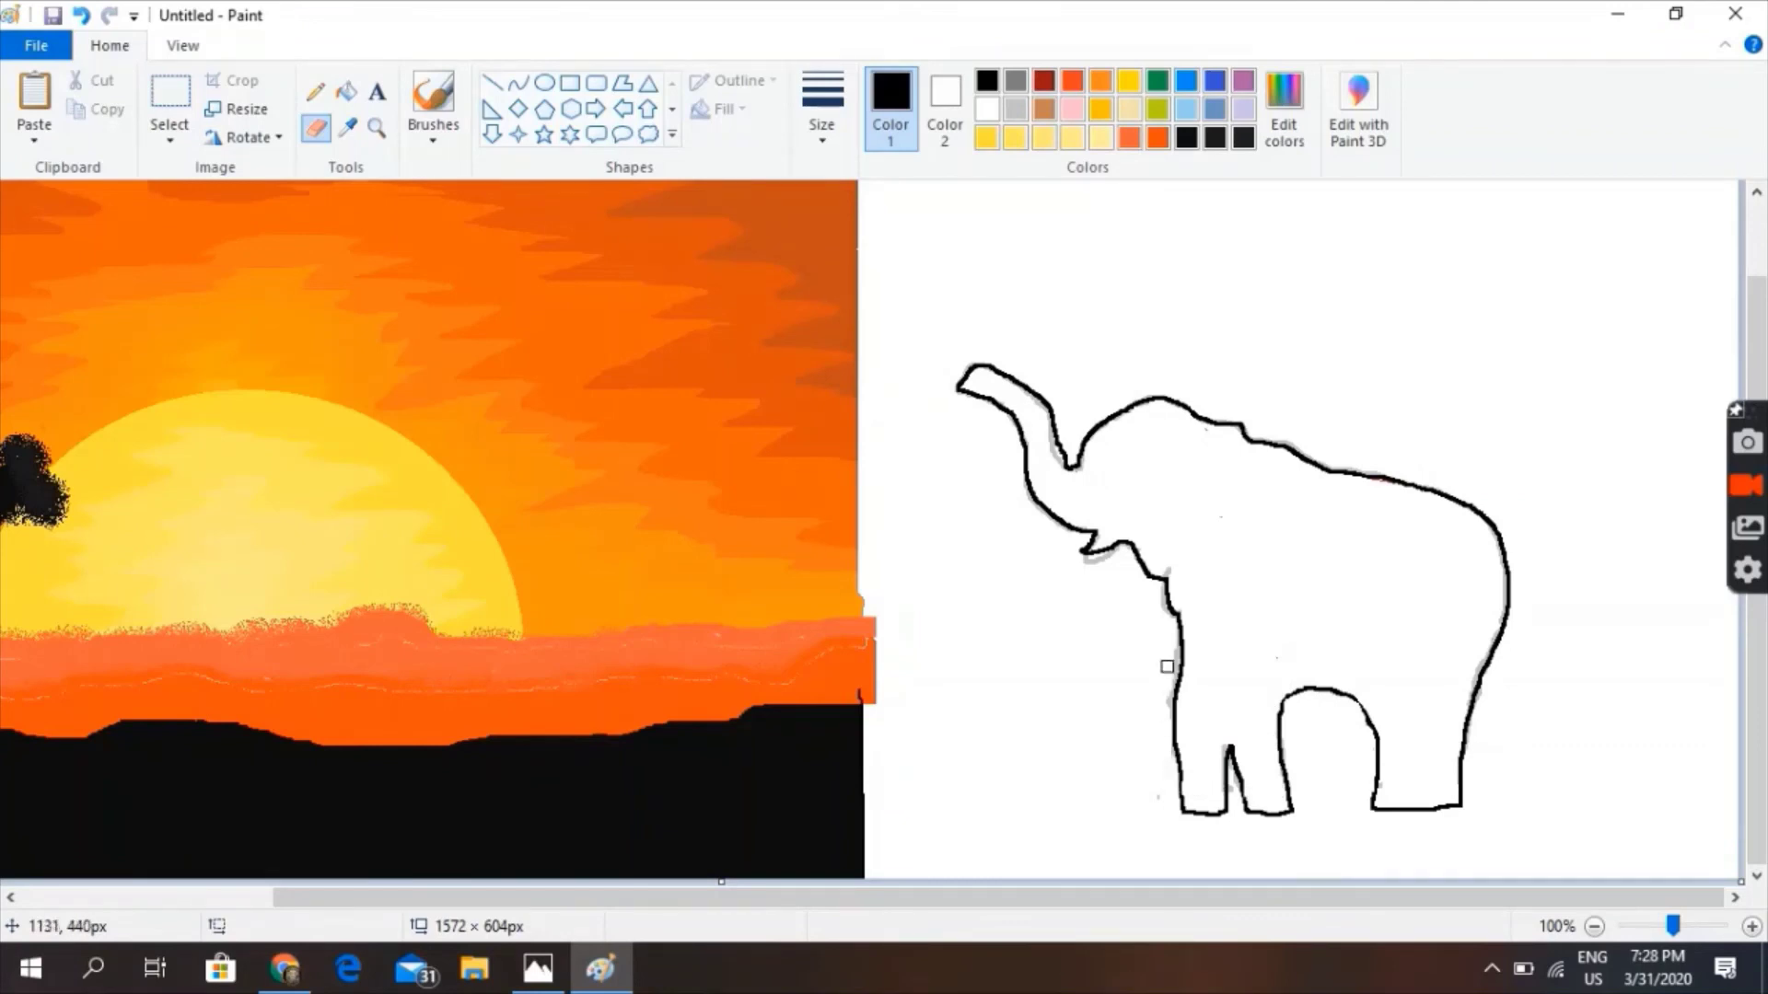
pyautogui.click(346, 91)
pyautogui.click(986, 109)
pyautogui.click(1231, 753)
pyautogui.hotkey('ctrl', 'z')
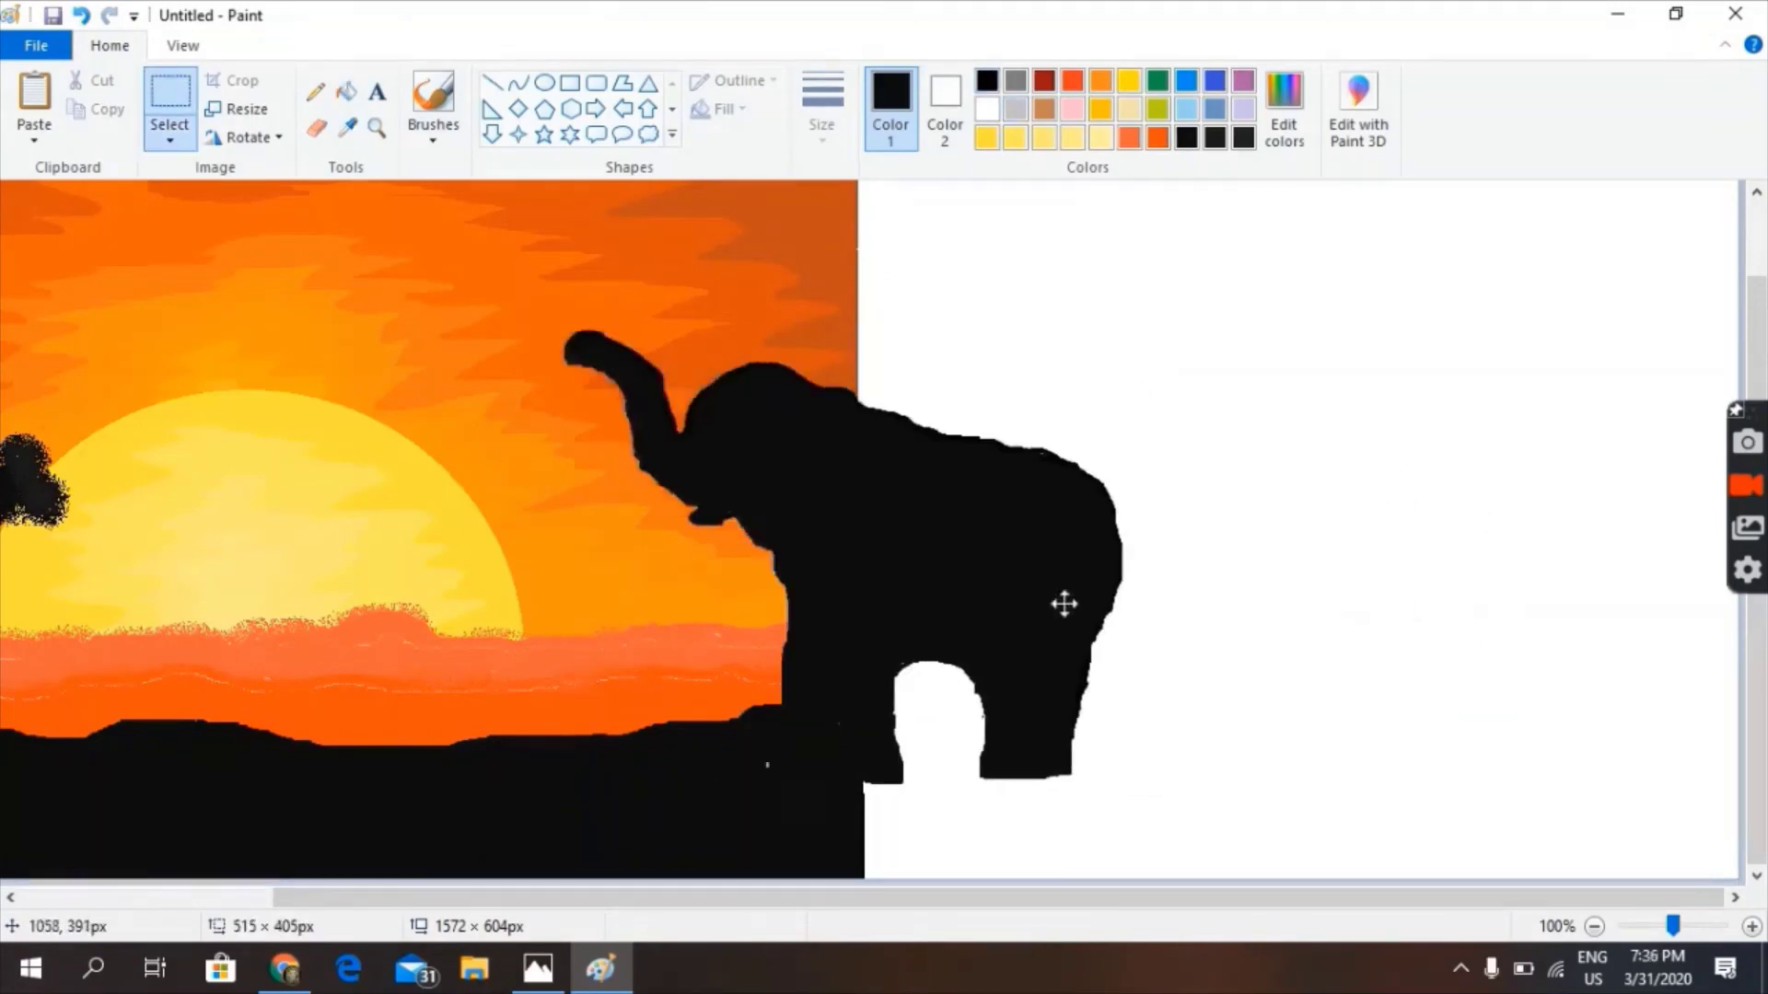
# Move the selected black elephant silhouette left so it stands fully on the dark ground at the scene's right side
pyautogui.moveTo(1061, 600); pyautogui.dragTo(758, 611)
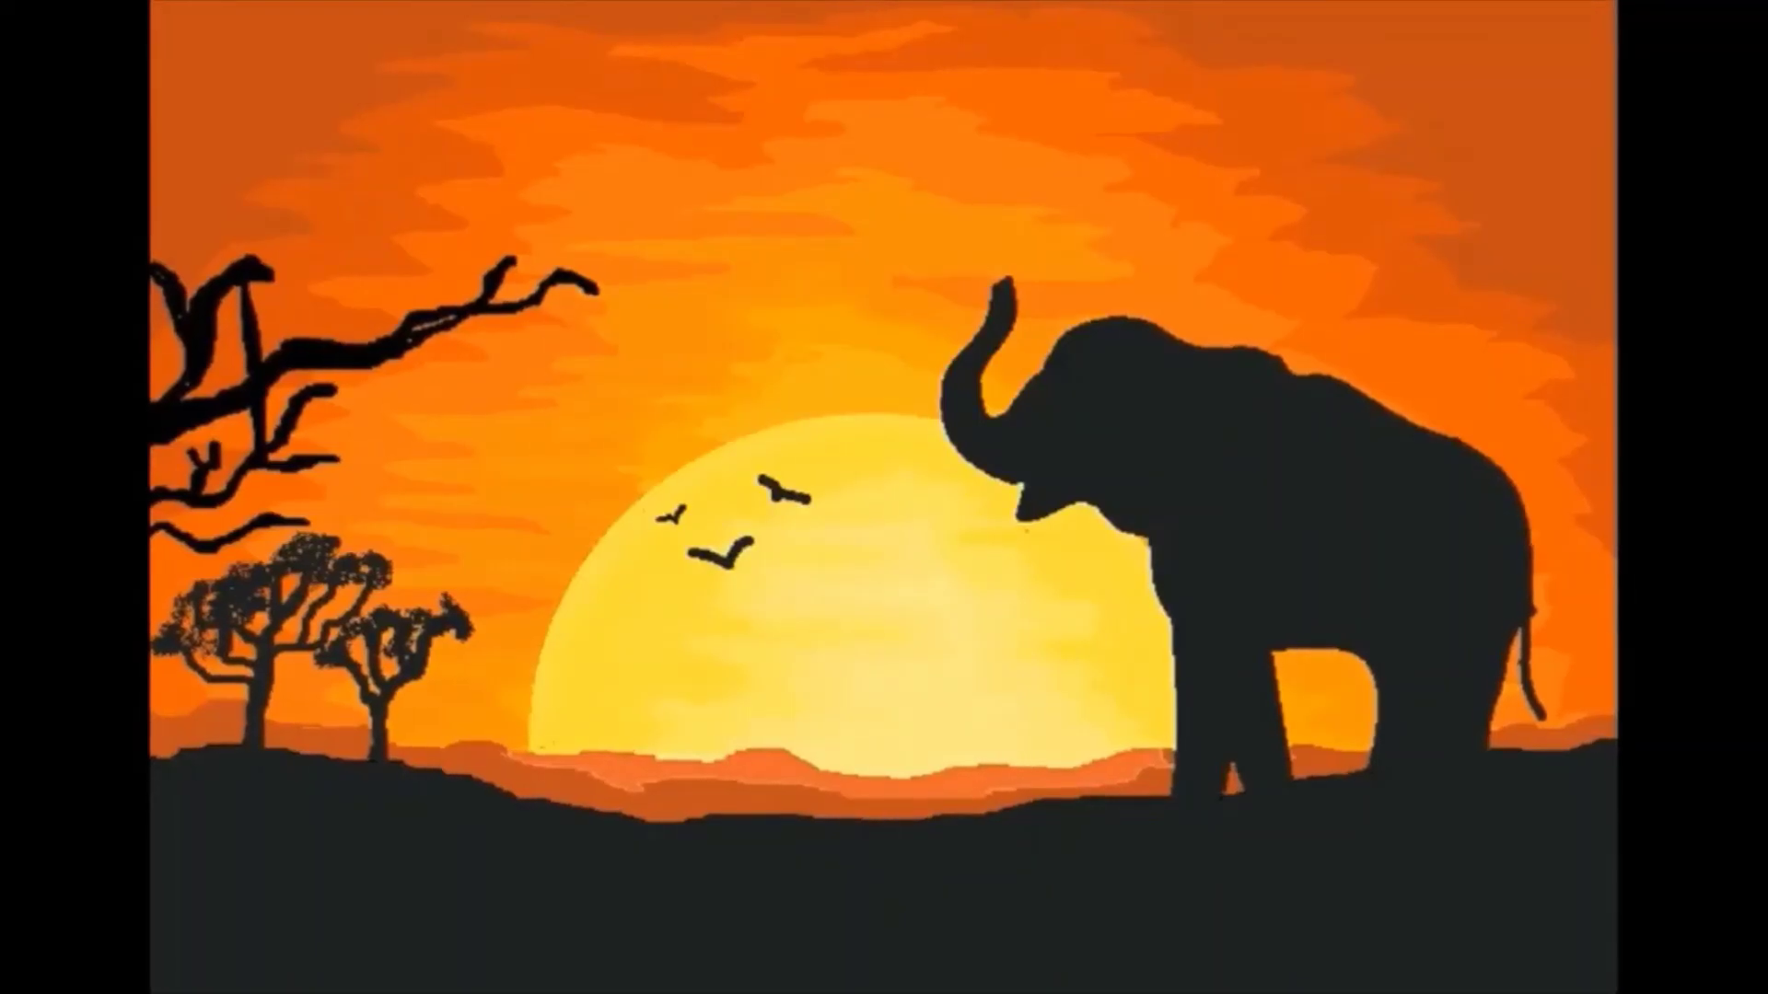